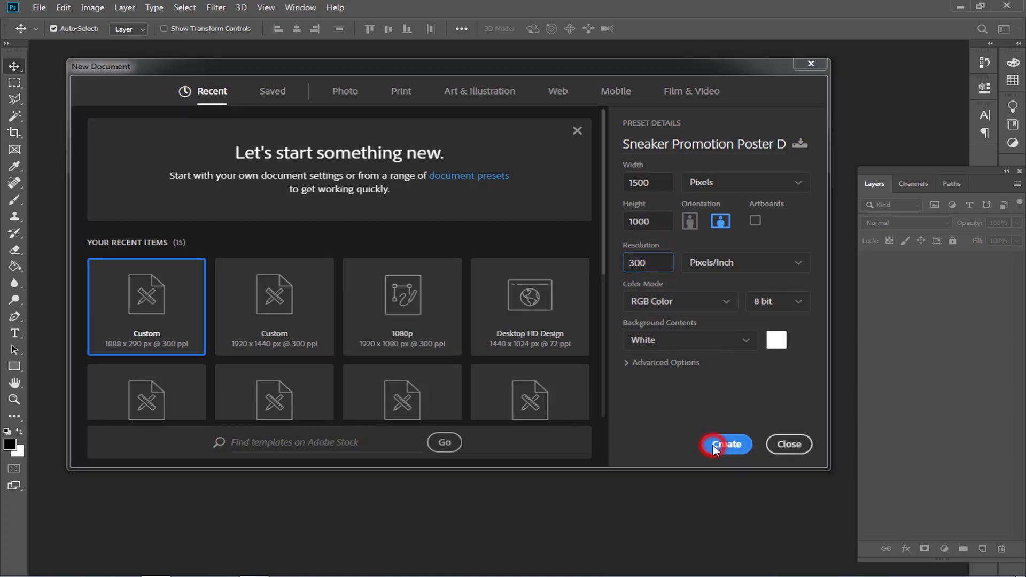
Place the Colors.jpg palette as an embedded image near the lower-left corner of the canvas.
click(37, 6)
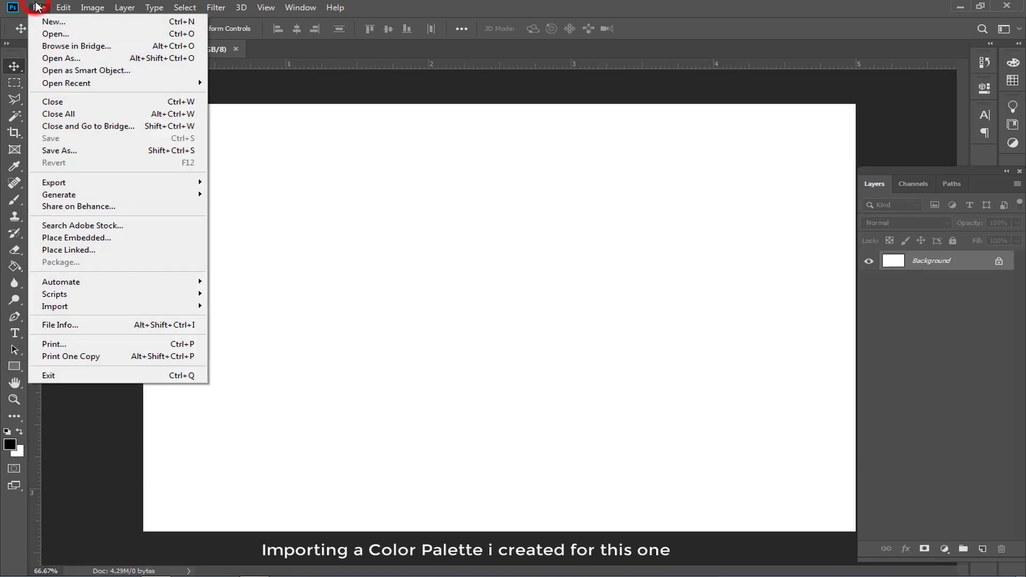
click(65, 238)
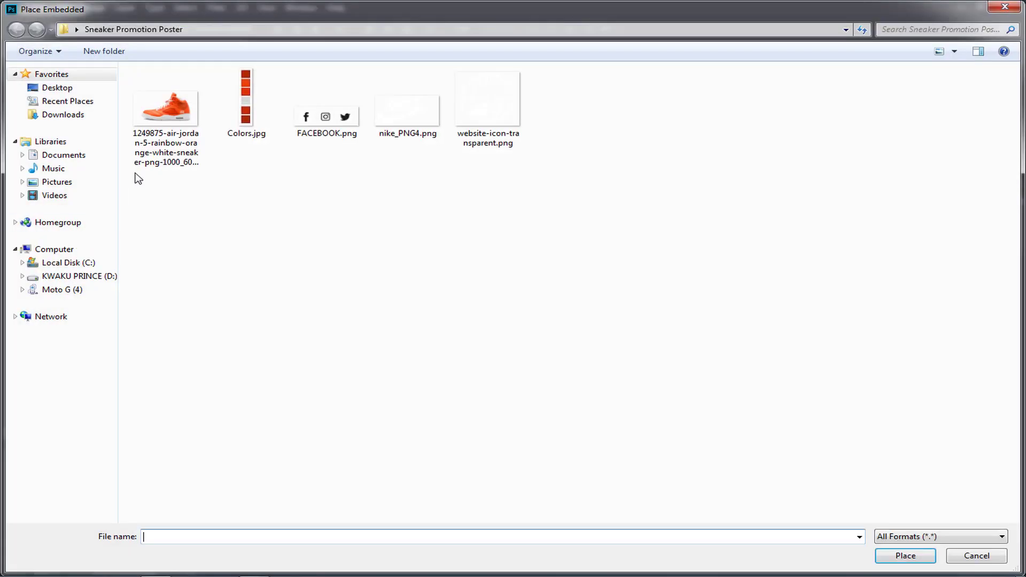
click(231, 116)
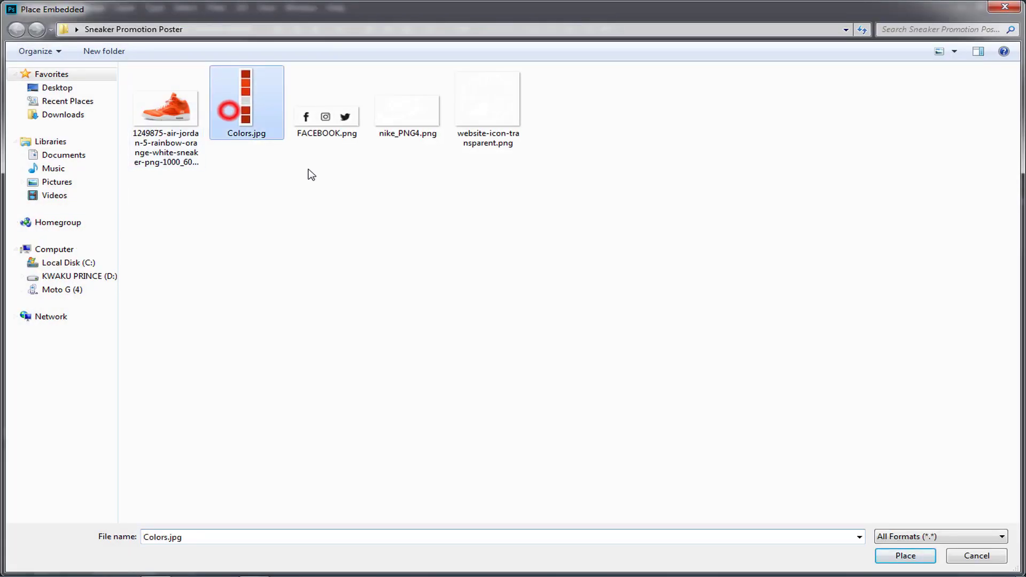
click(903, 556)
drag(500, 359, 179, 454)
key(Return)
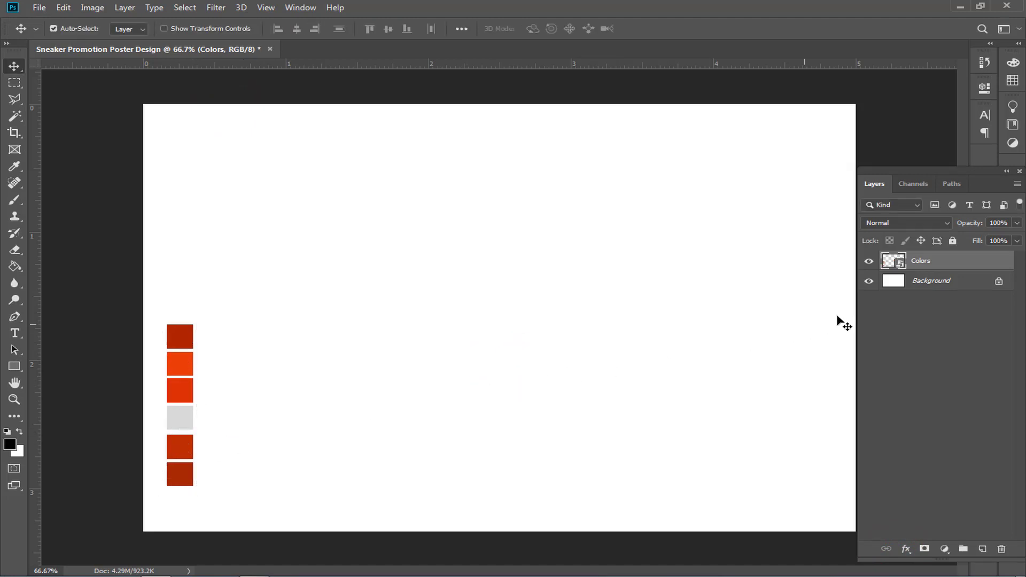
Add a gradient fill layer directly above the Background layer, using the Black, White preset.
click(940, 290)
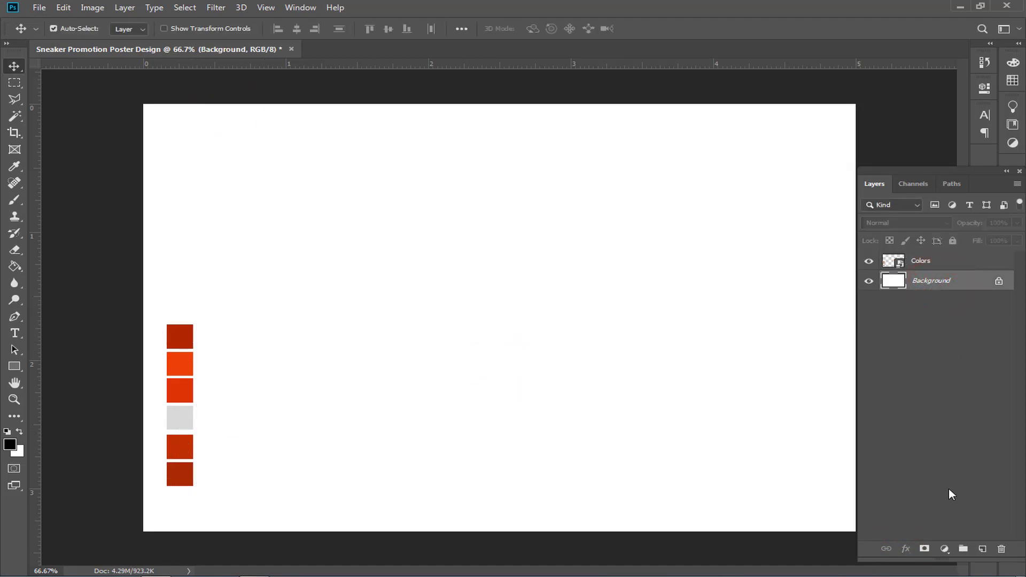
click(944, 549)
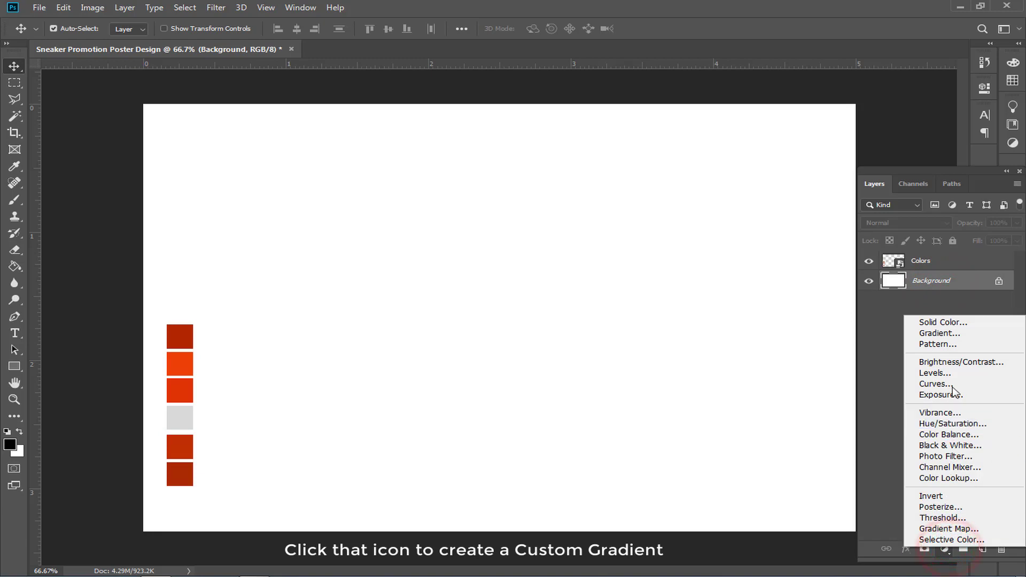
click(958, 331)
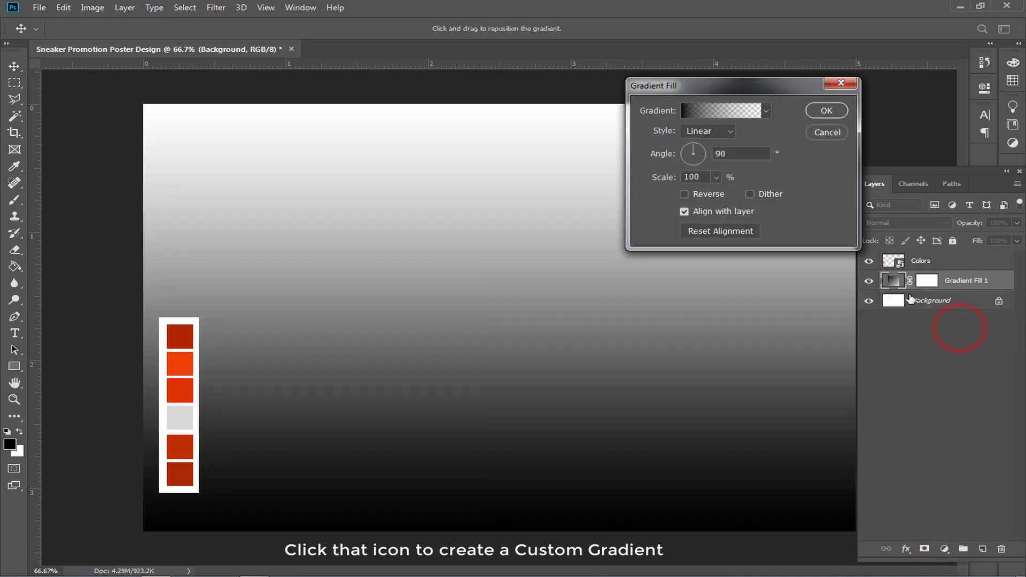
click(719, 110)
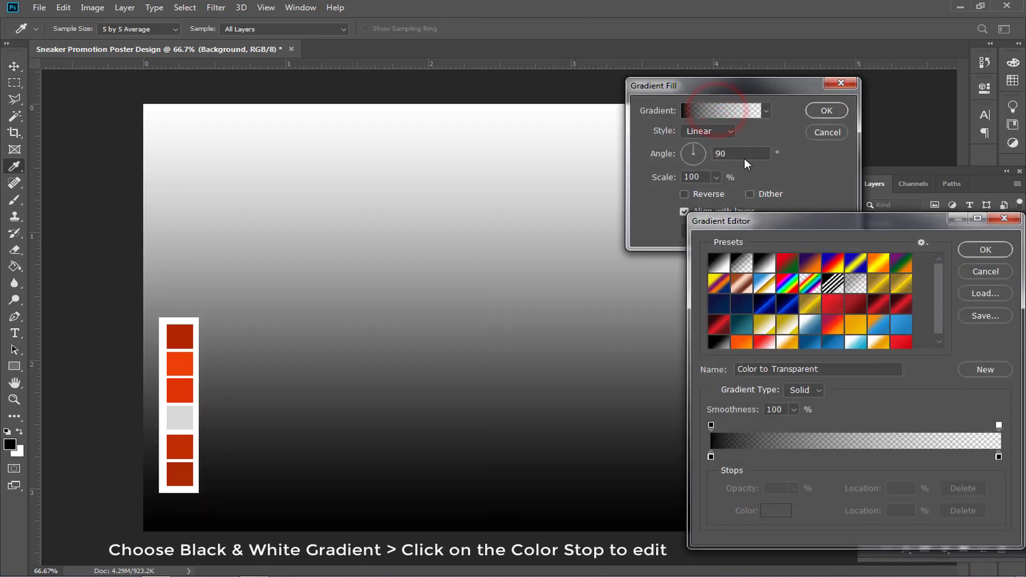
click(759, 266)
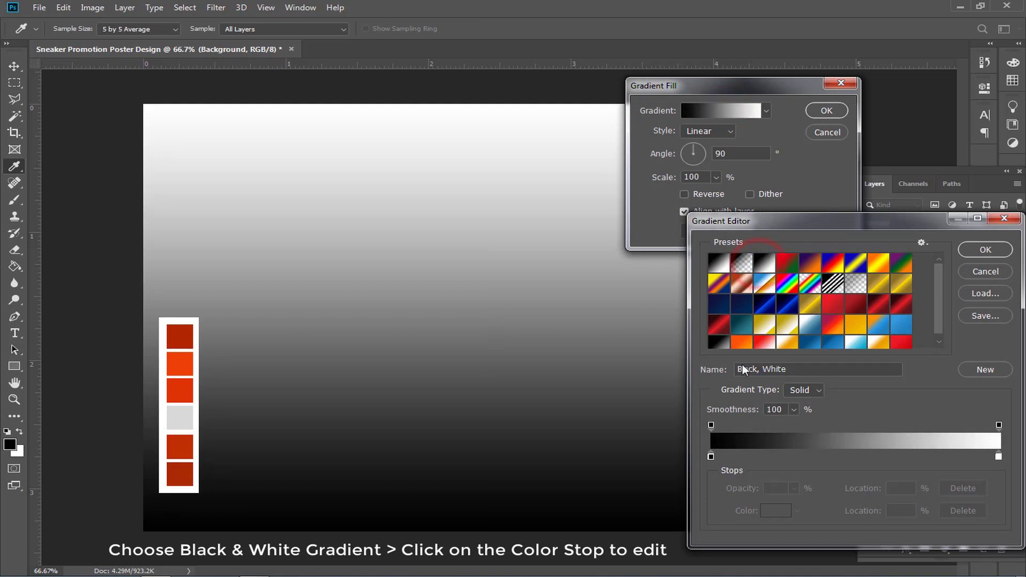
Recolor the gradient's black stop to b22801, sampled from the palette's first swatch.
click(711, 457)
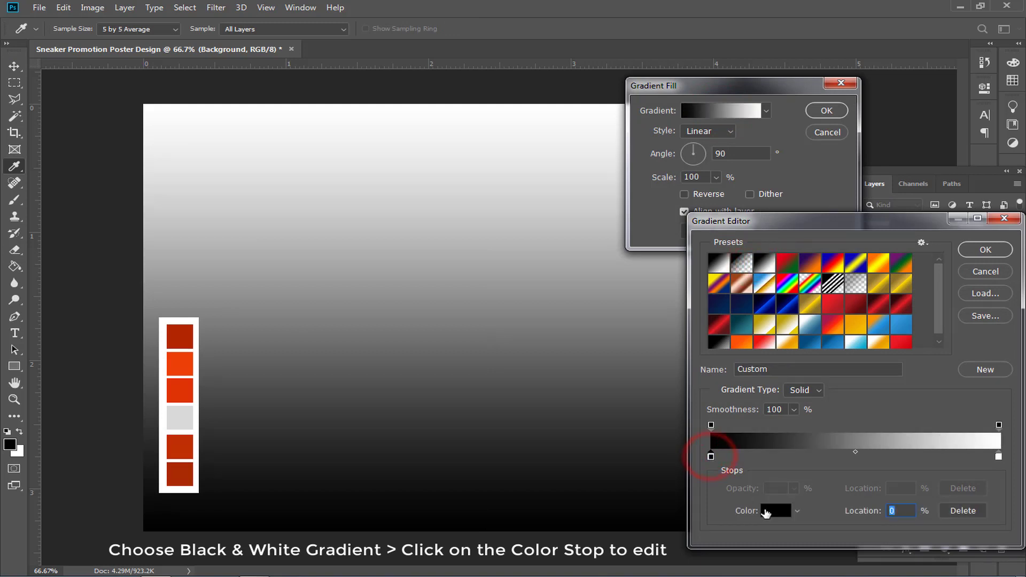
click(768, 512)
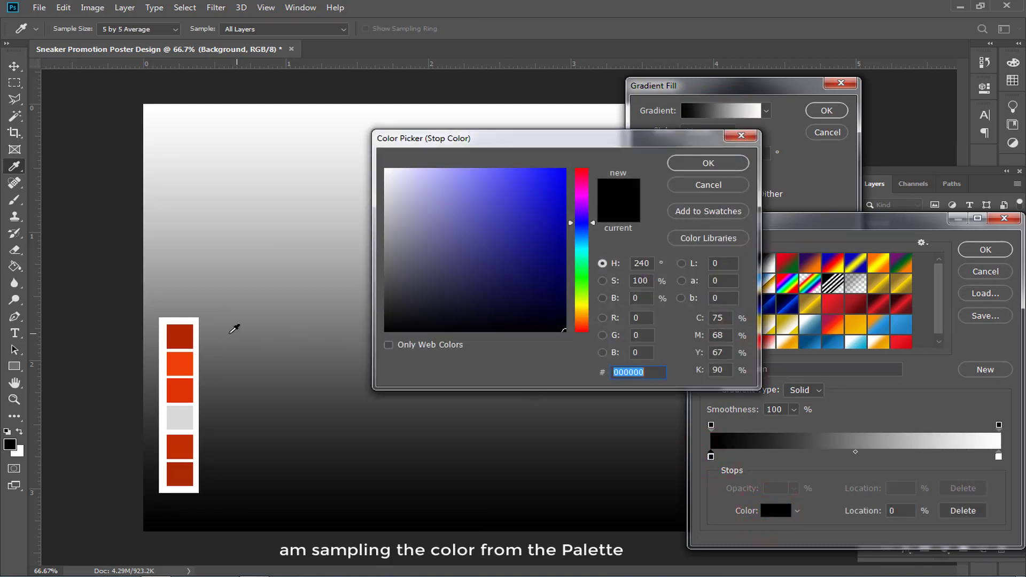
click(188, 338)
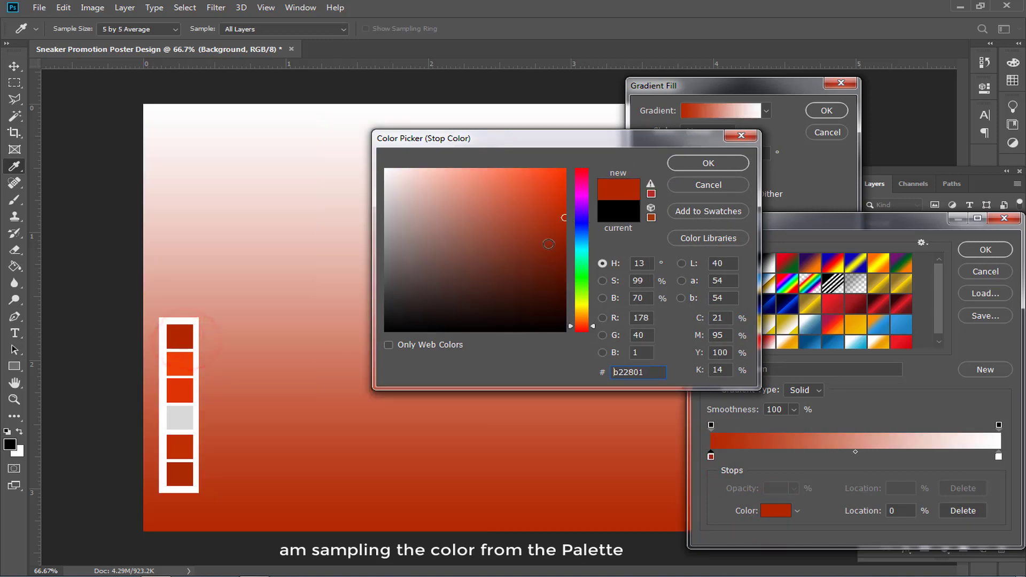
click(701, 162)
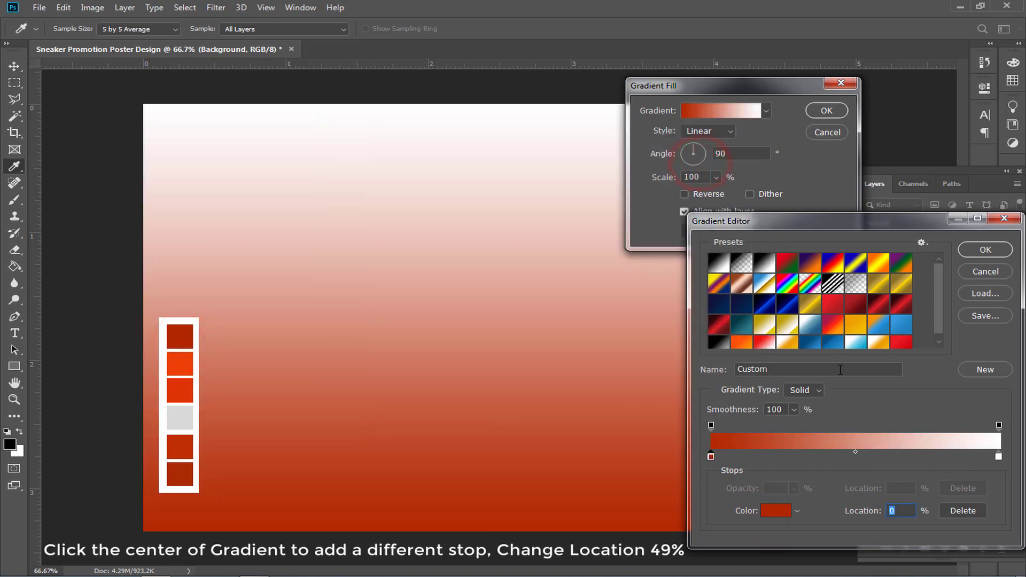
Add a middle gradient stop at 49% location and color it ee4107, sampled from the palette's second swatch.
click(862, 456)
double_click(901, 511)
text(49)
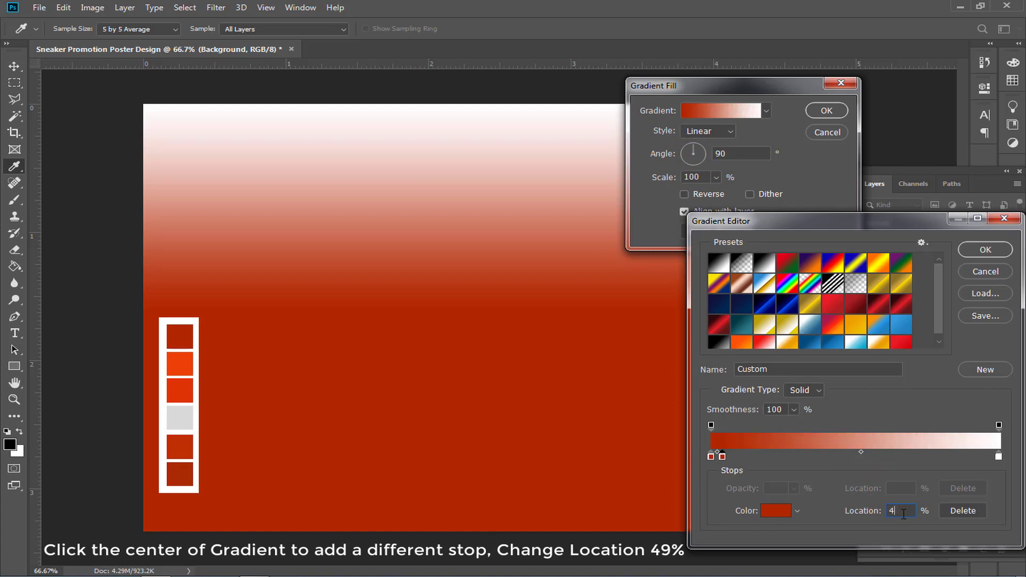
click(775, 510)
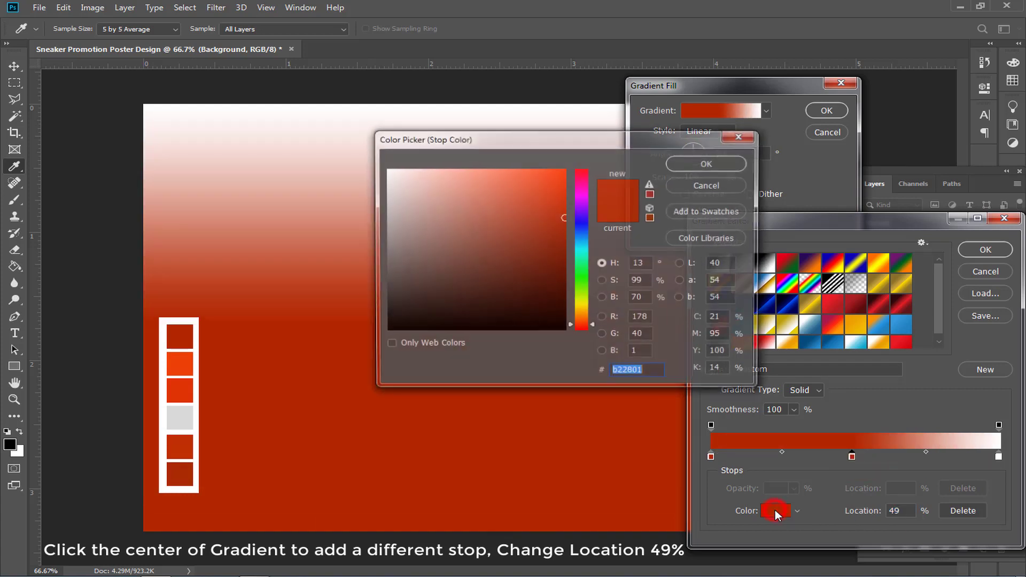
click(189, 362)
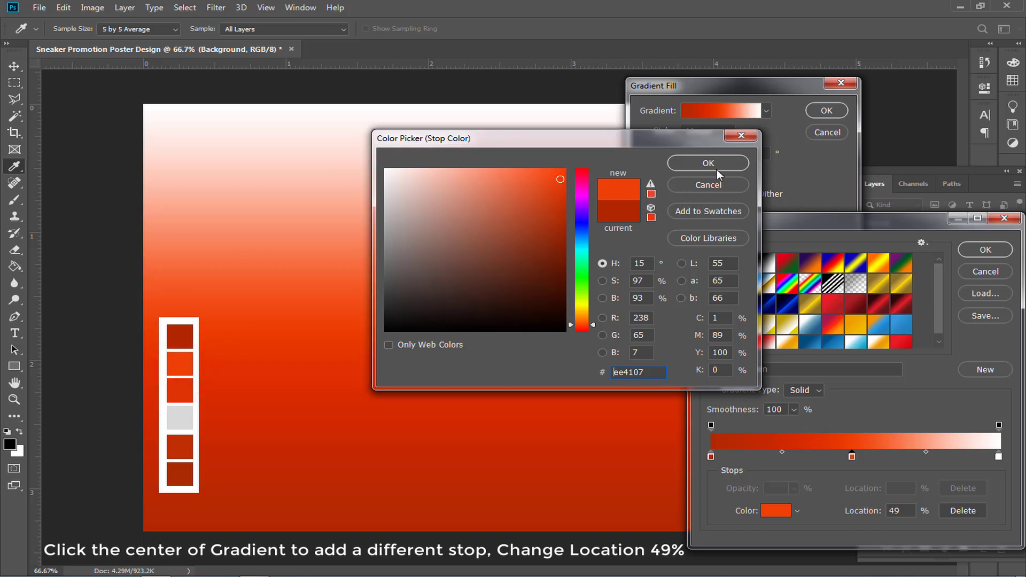
click(723, 159)
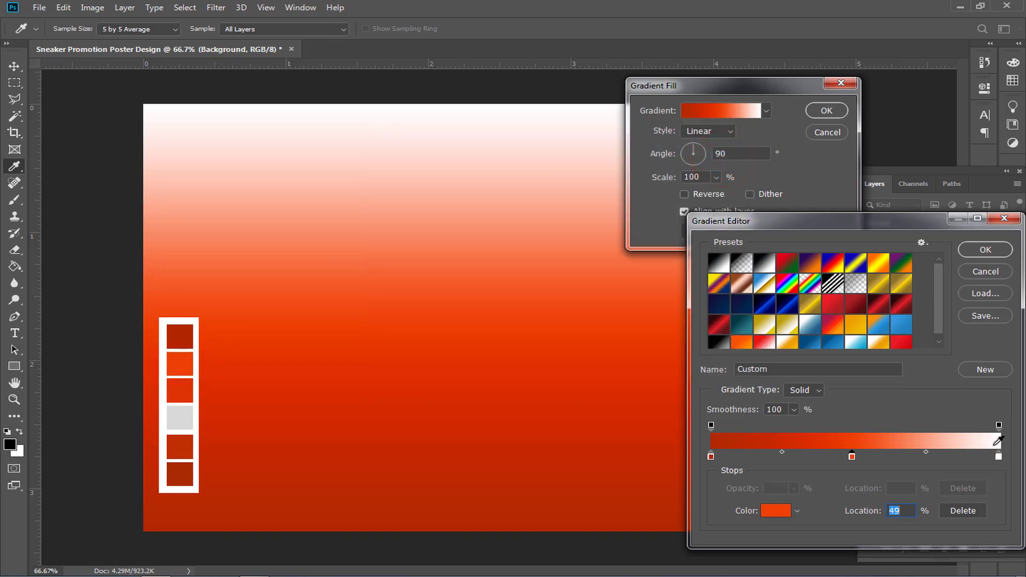
Recolor the gradient's white end stop to df3305 from the palette's third swatch and accept the edited gradient.
click(999, 457)
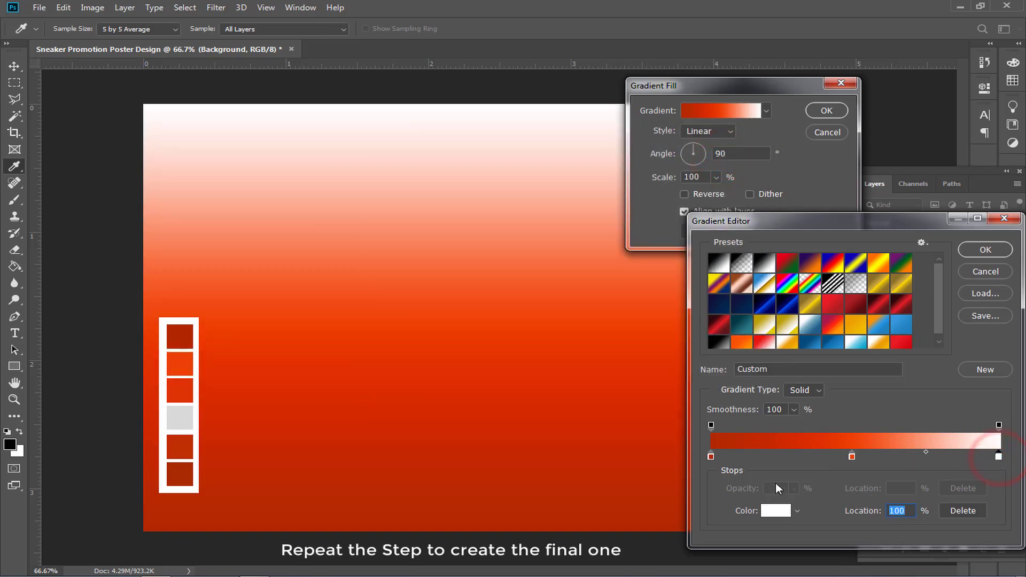
click(771, 514)
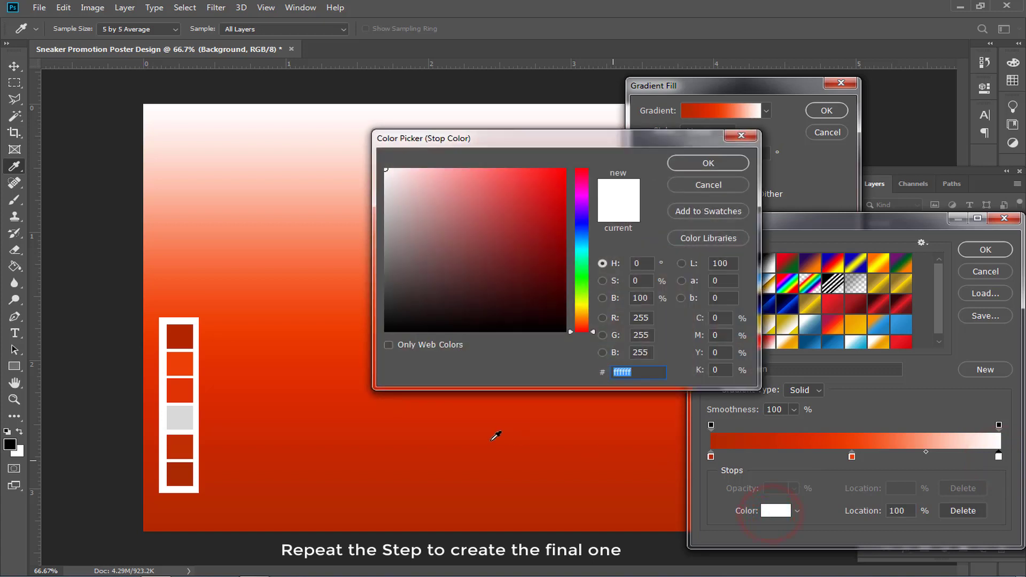
click(185, 392)
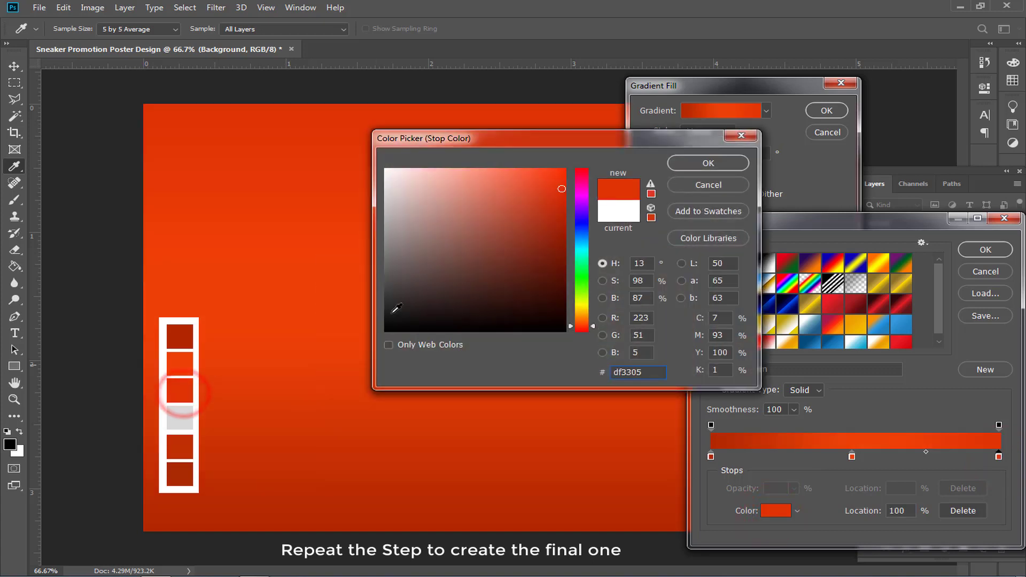
click(722, 162)
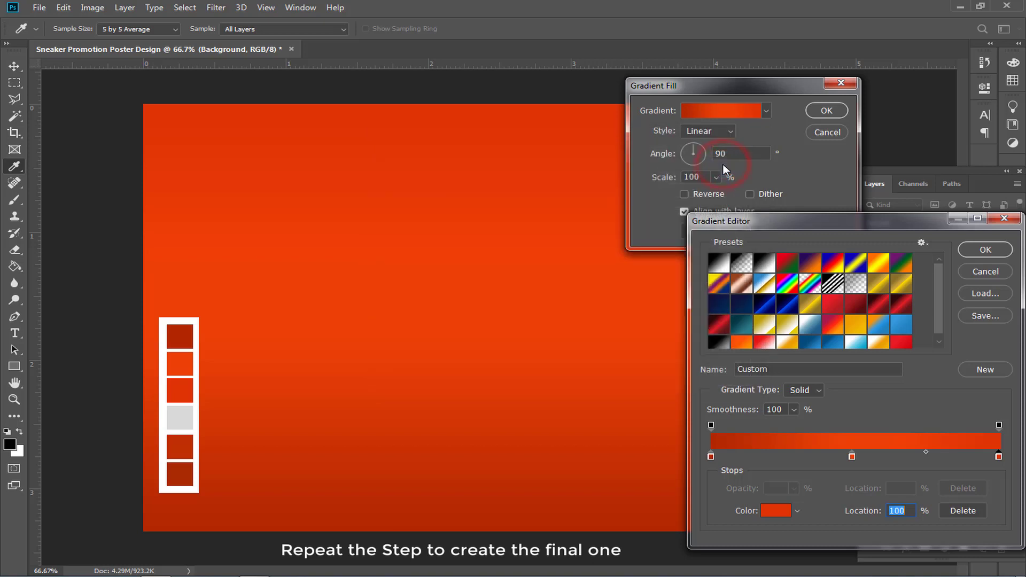
click(1000, 255)
Set the gradient fill to Radial style at 166% scale, reverse its colors, and apply it.
click(723, 135)
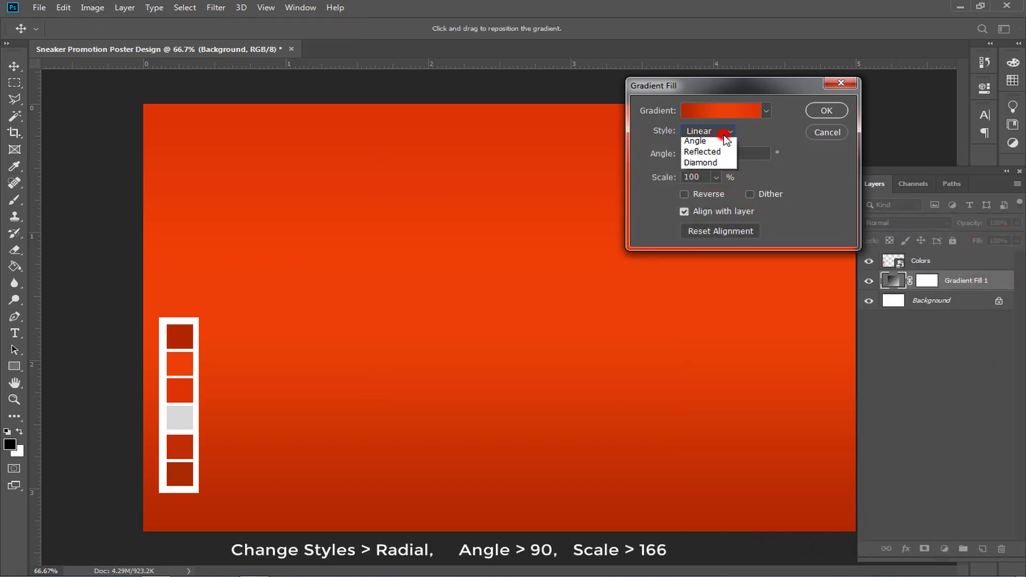
click(715, 154)
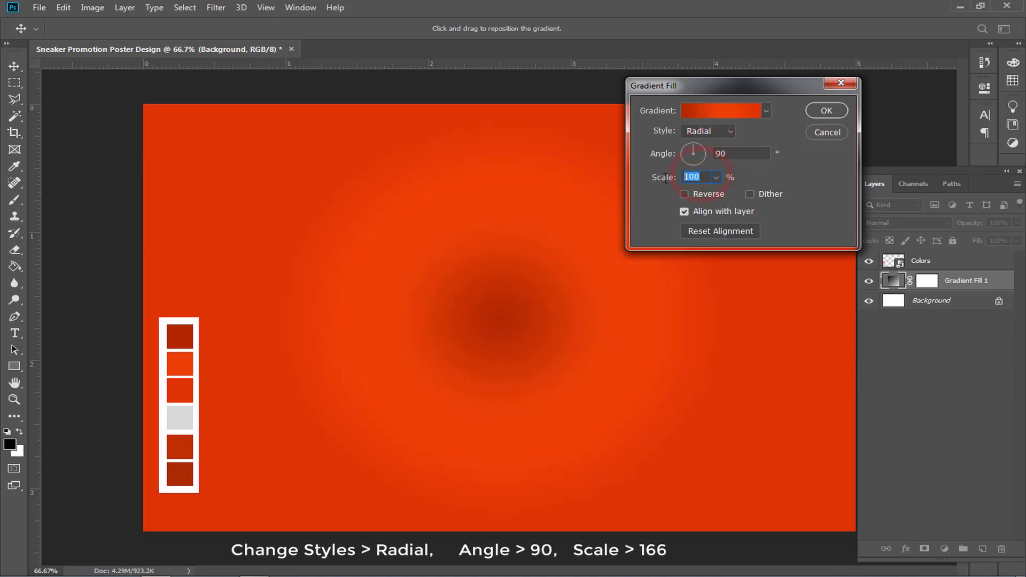
text(166)
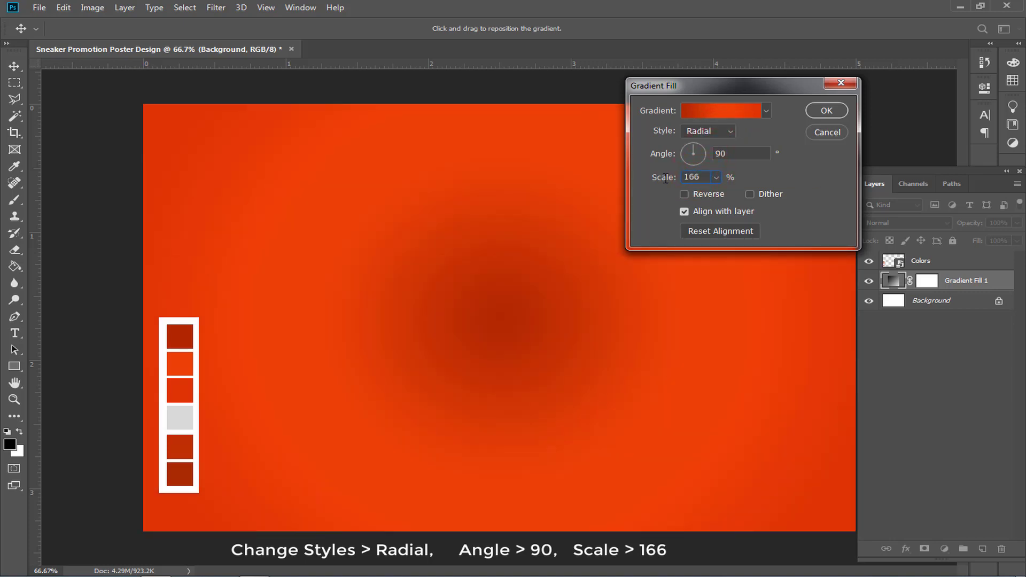
click(685, 195)
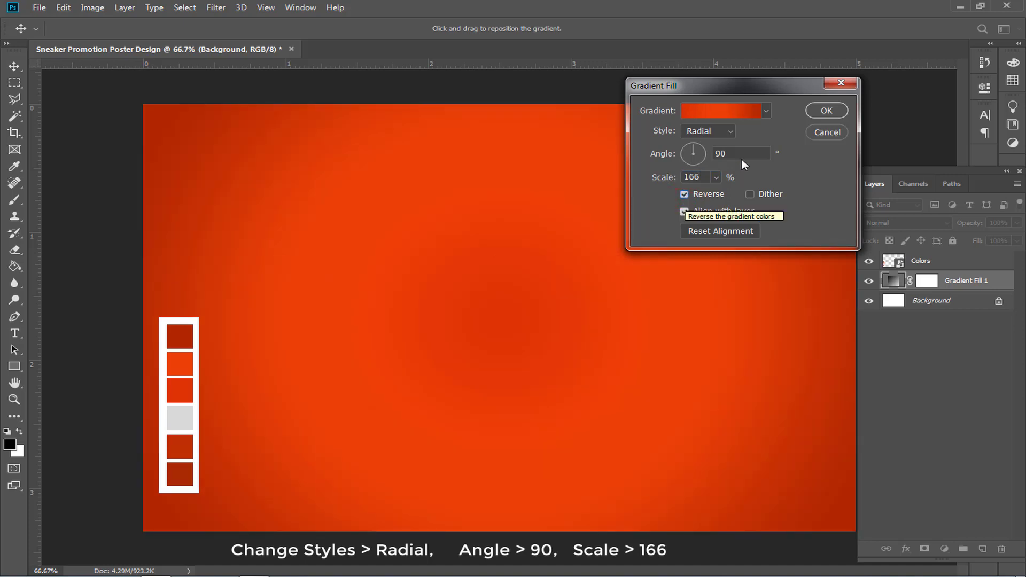
click(822, 111)
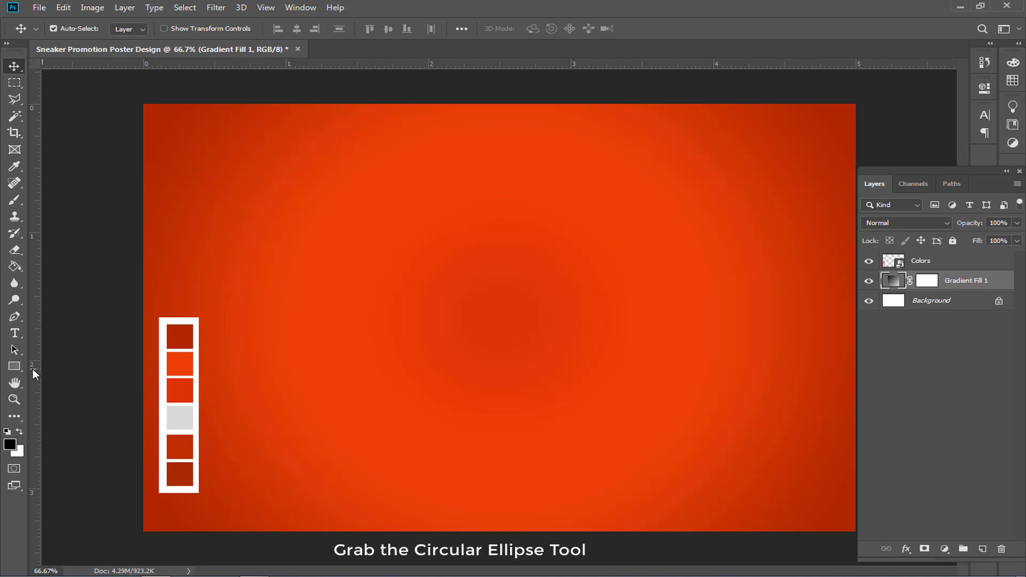
Draw a 718 × 718 px circle over the upper middle of the canvas, filled with the palette's light gray d8d8d8.
click(13, 368)
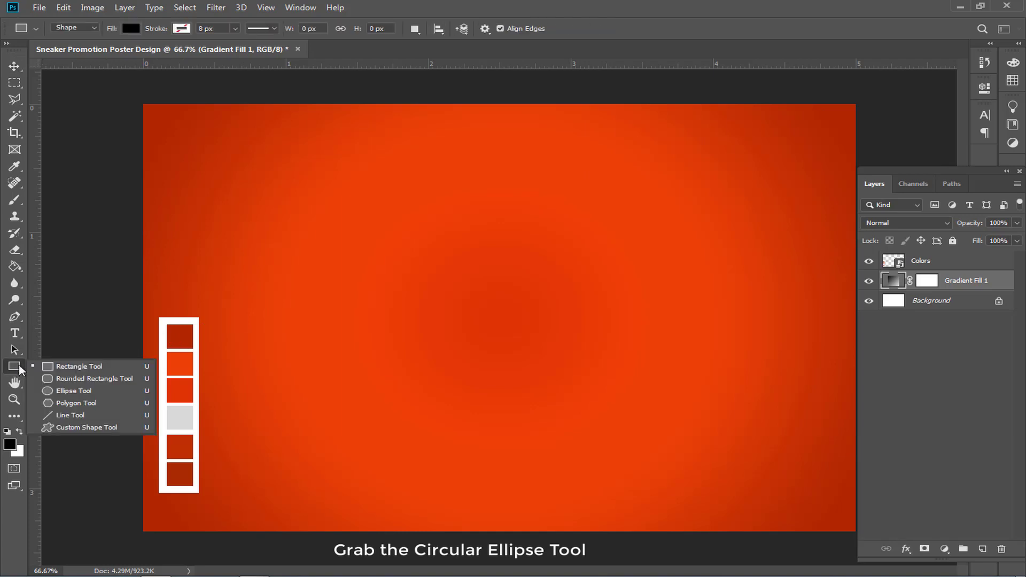
click(77, 392)
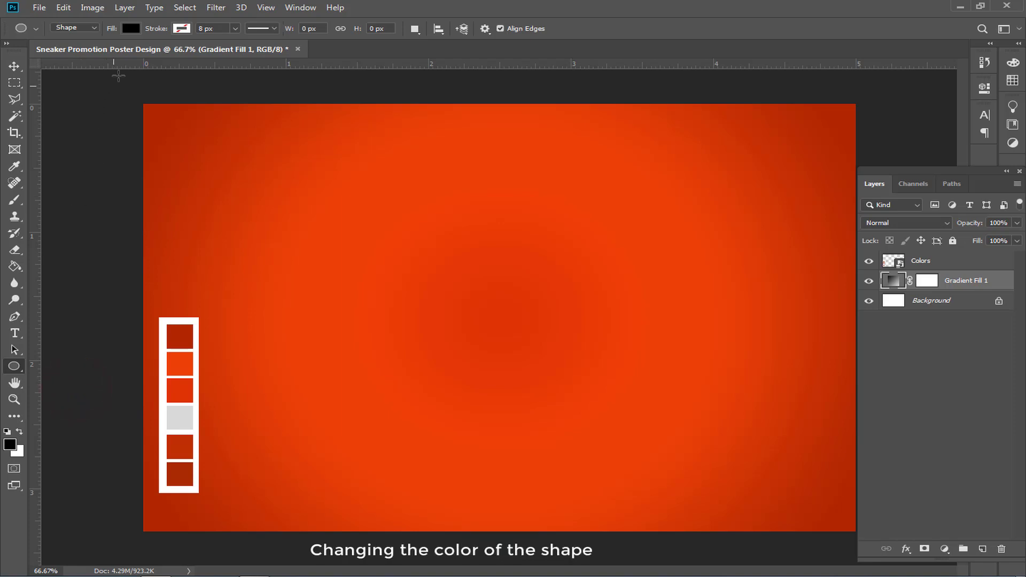
click(131, 29)
click(199, 54)
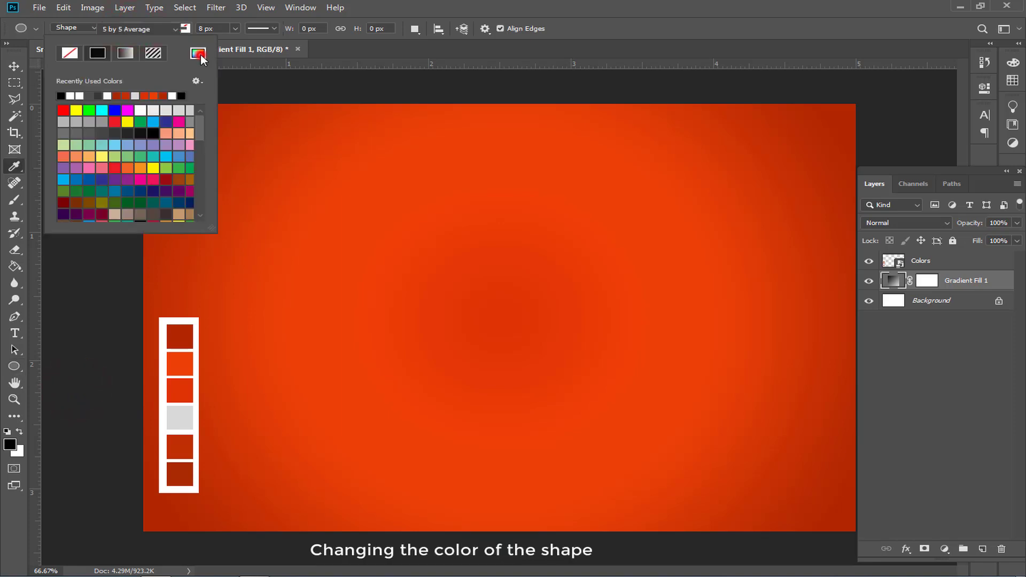
click(180, 413)
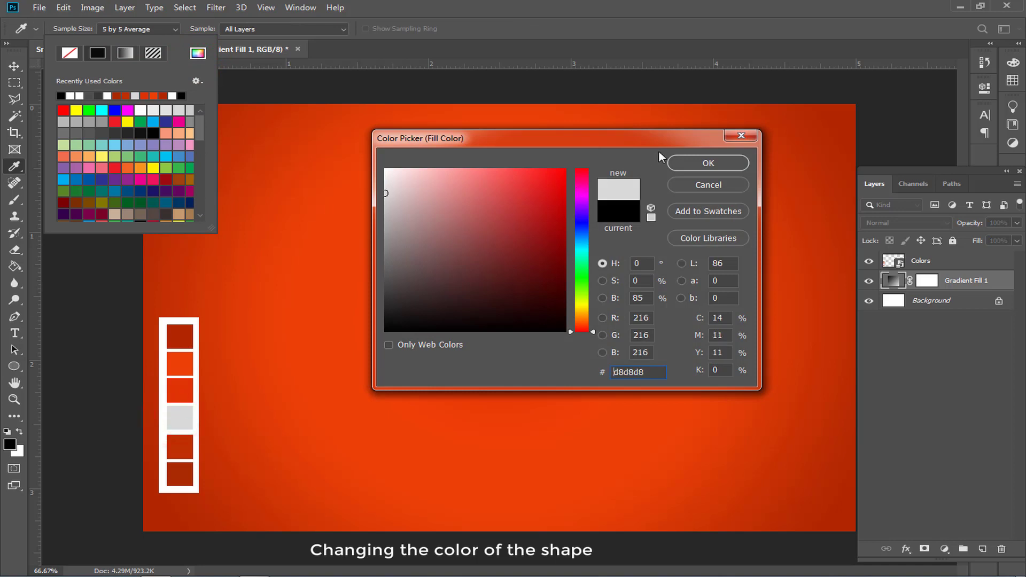
click(682, 163)
drag(538, 220, 721, 439)
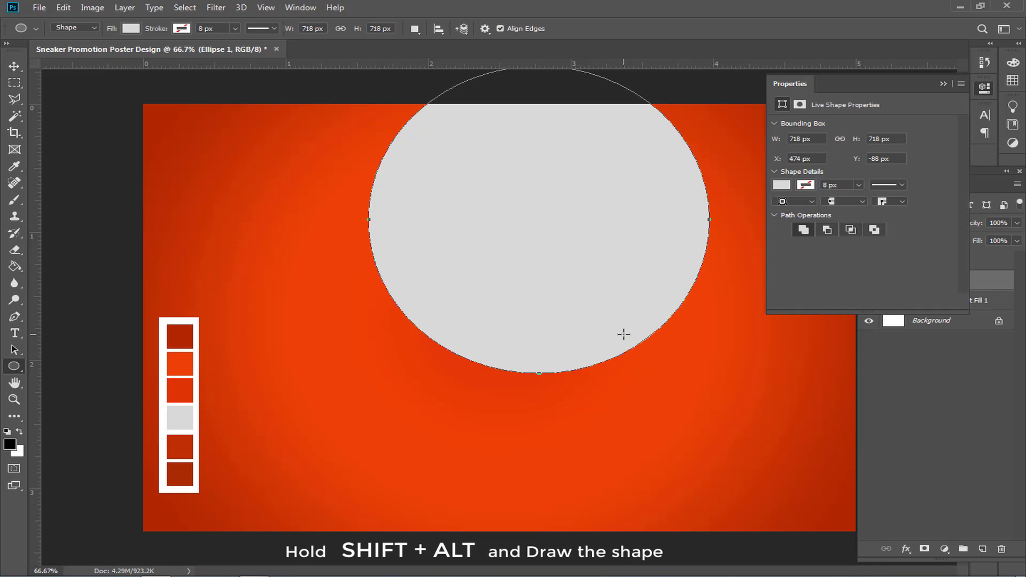
click(943, 84)
Move the gray circle fully inside the right half of the canvas and convert its layer to a smart object.
key(v)
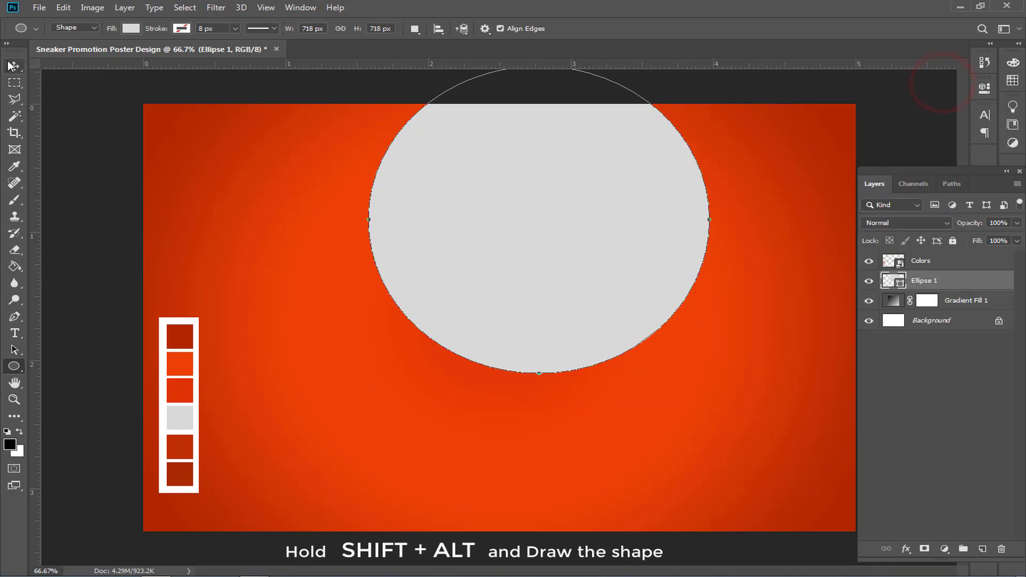
drag(634, 219, 706, 304)
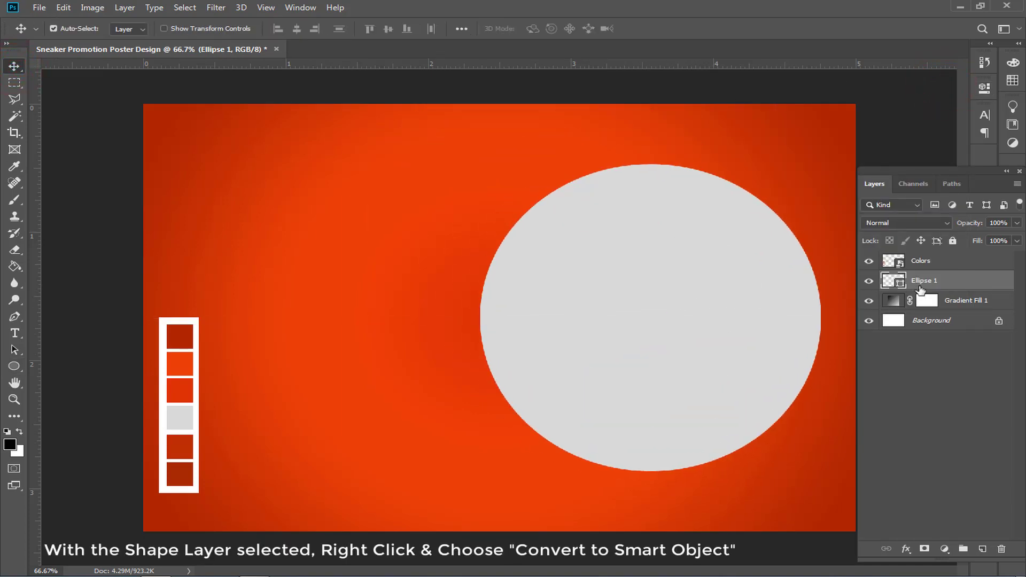
right_click(938, 284)
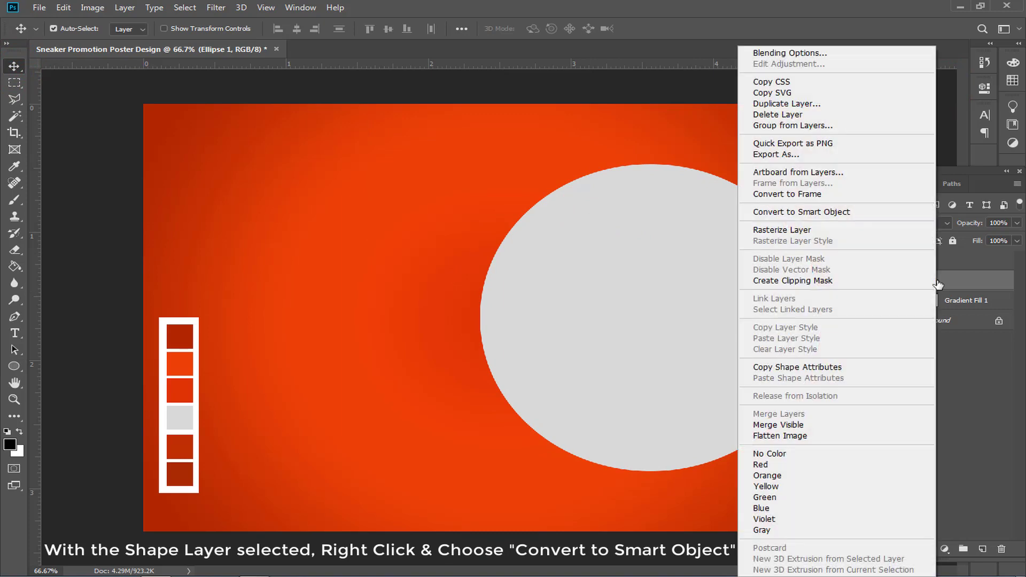
click(837, 213)
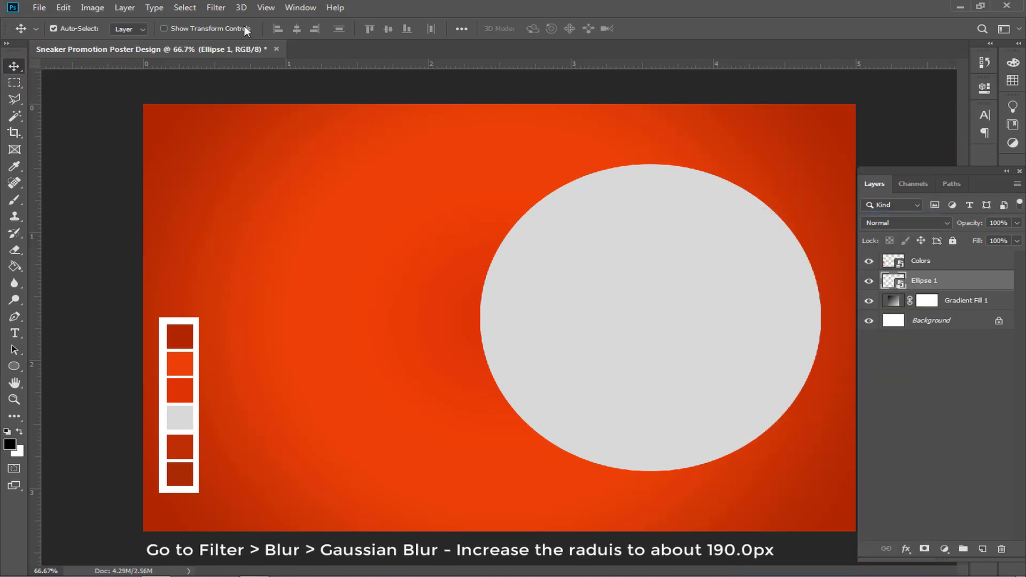
Apply a Gaussian Blur with a radius of 187.7 pixels to the gray circle's smart object.
click(218, 9)
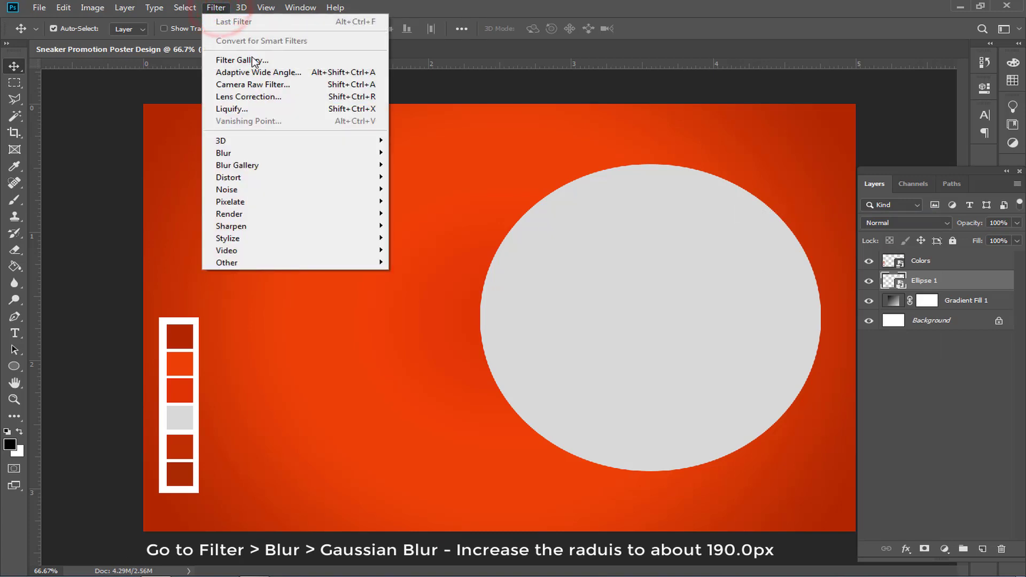
mouse_move(299, 155)
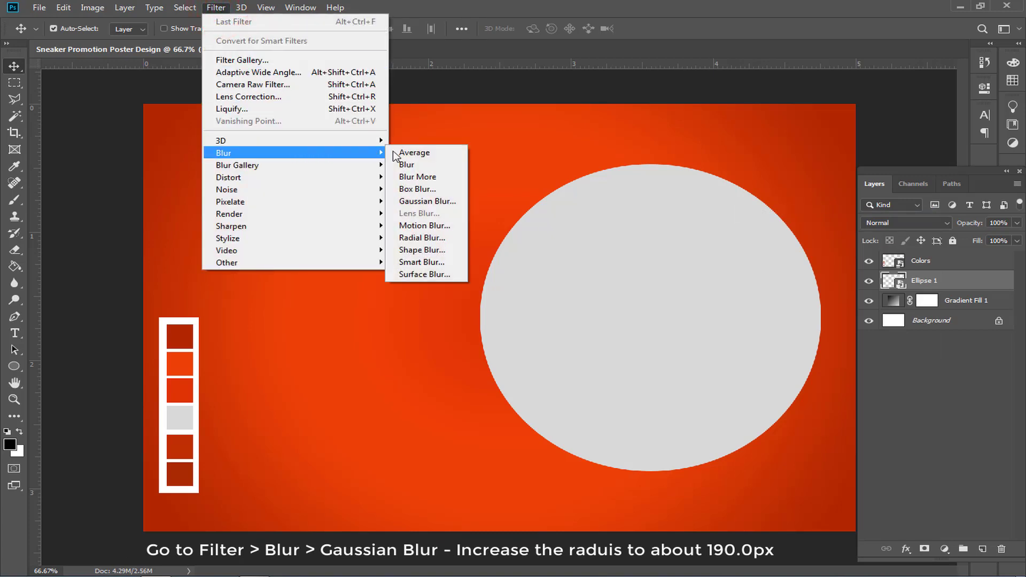
click(422, 202)
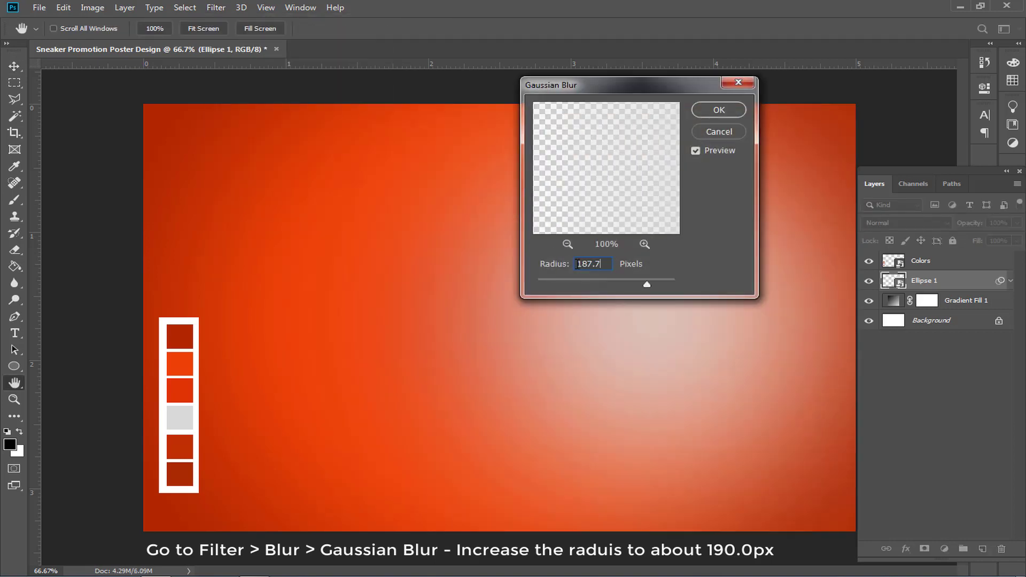
click(719, 110)
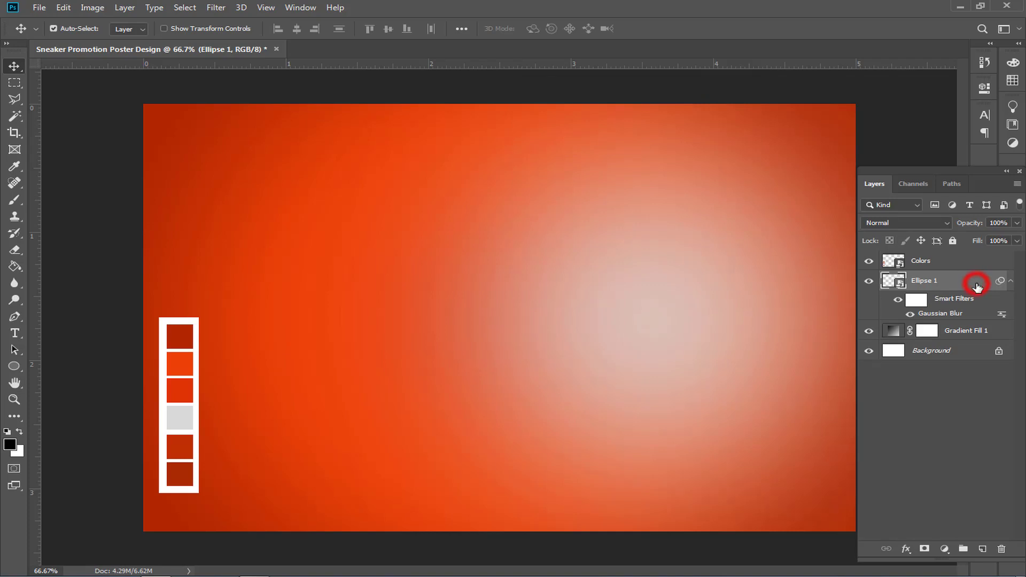
Lower the blurred circle layer's opacity to 60% and collapse its smart filters list.
drag(1003, 220, 986, 227)
text(60)
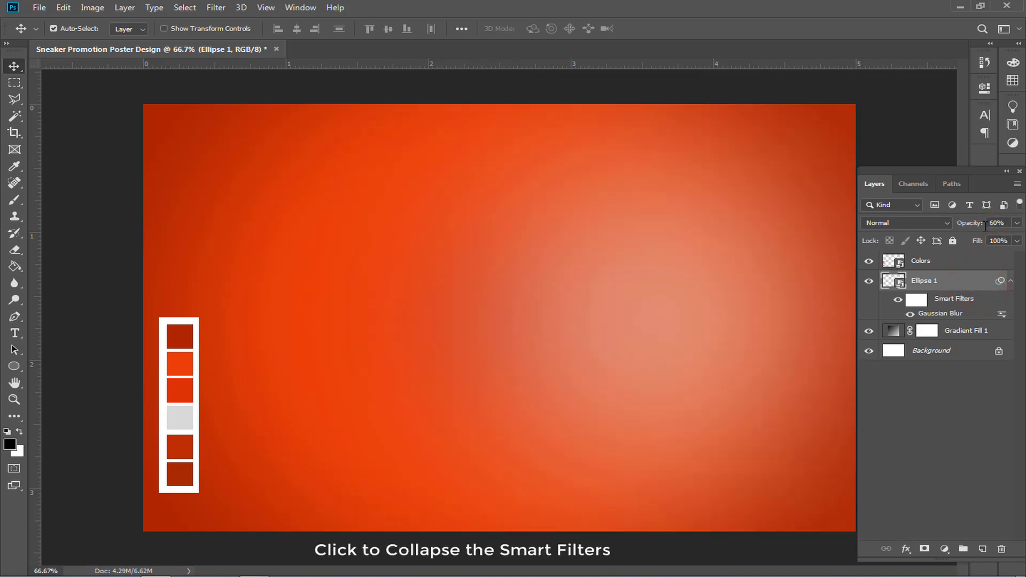
click(1011, 282)
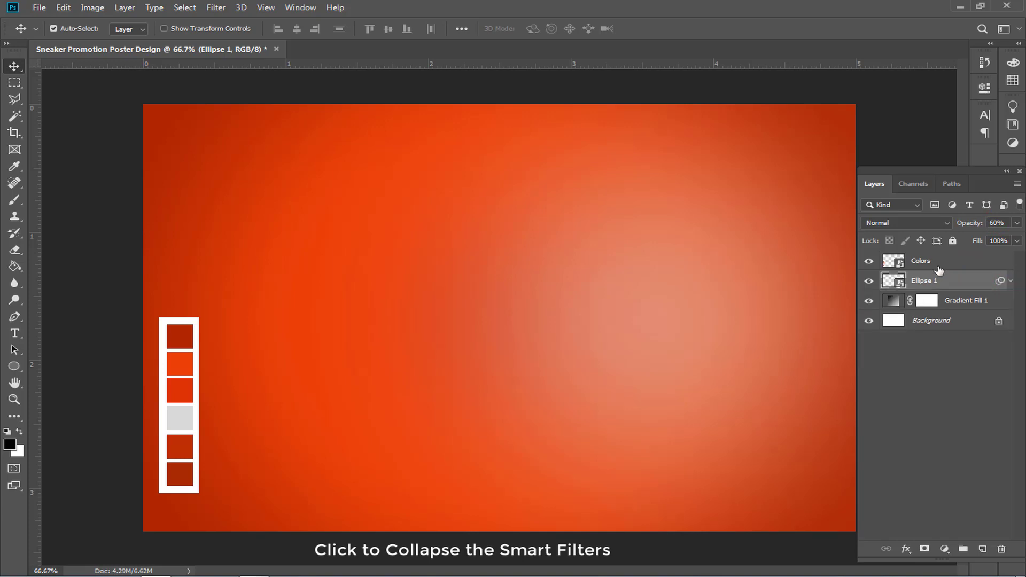
Create a layer group above the Colors layer and name it Sneakers.
click(942, 262)
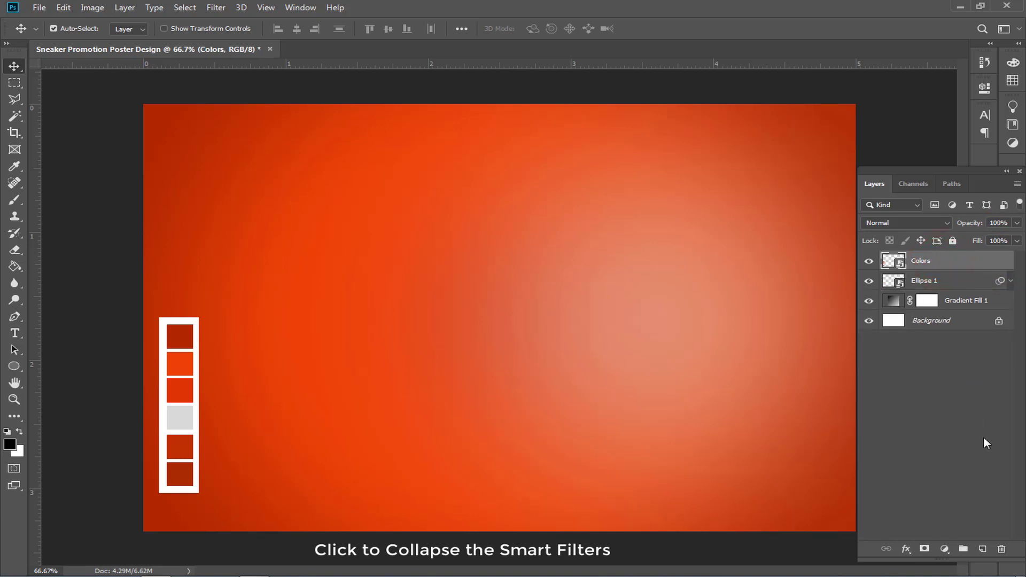
click(964, 549)
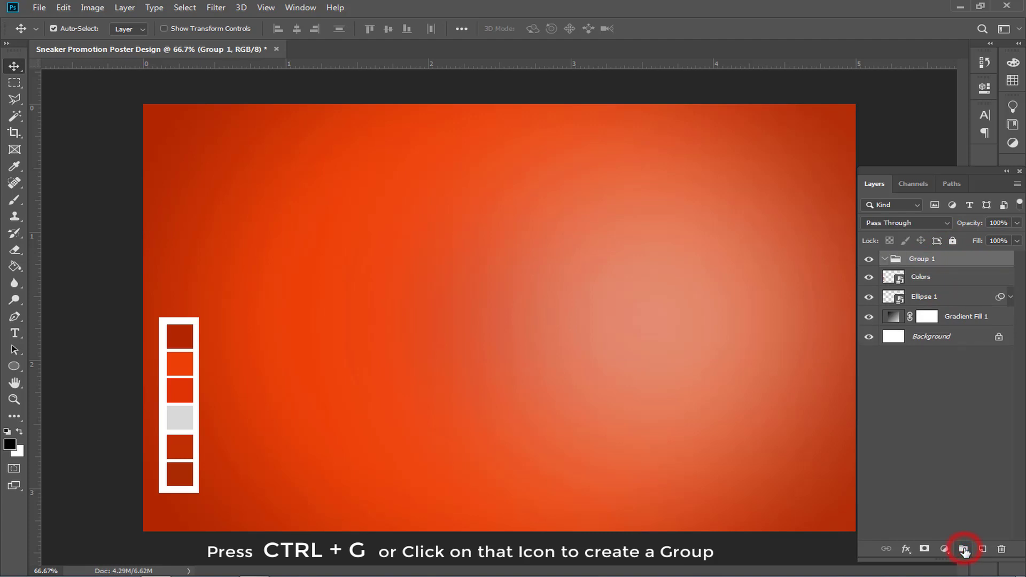
double_click(933, 259)
text(Sne)
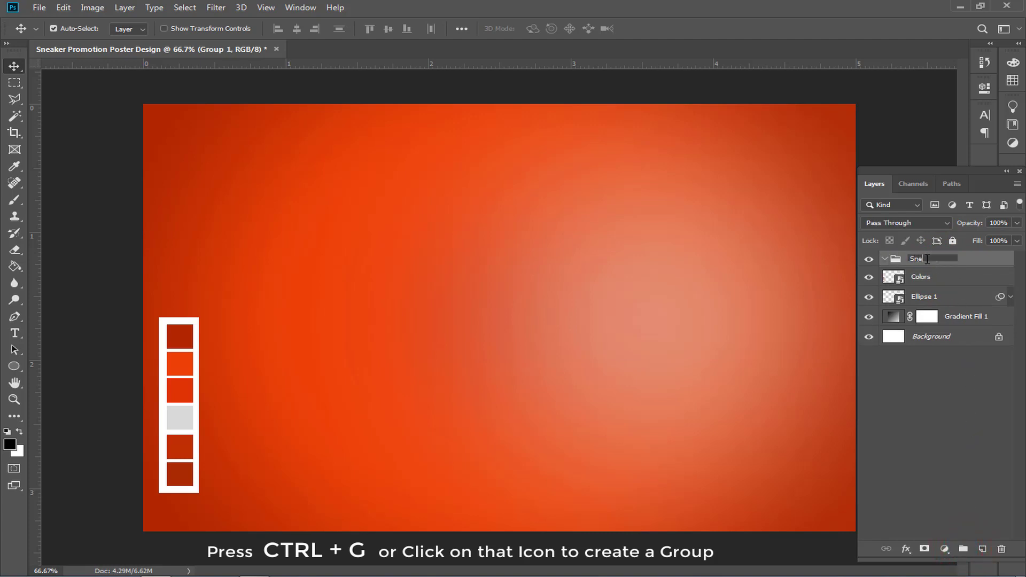
text(akers)
key(Return)
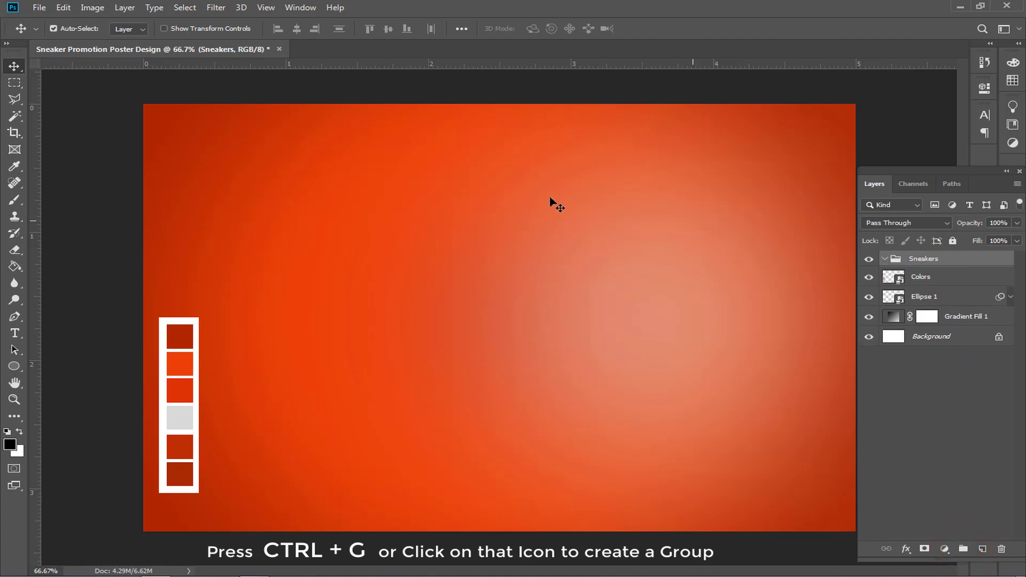
Place the orange Air Jordan 5 sneaker PNG as an embedded image in the poster.
click(42, 9)
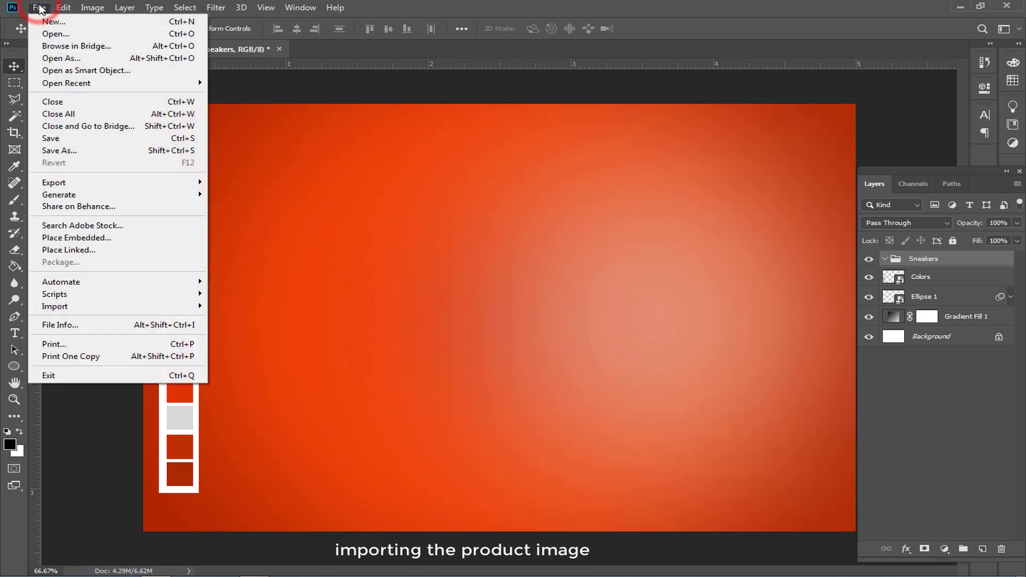
click(51, 233)
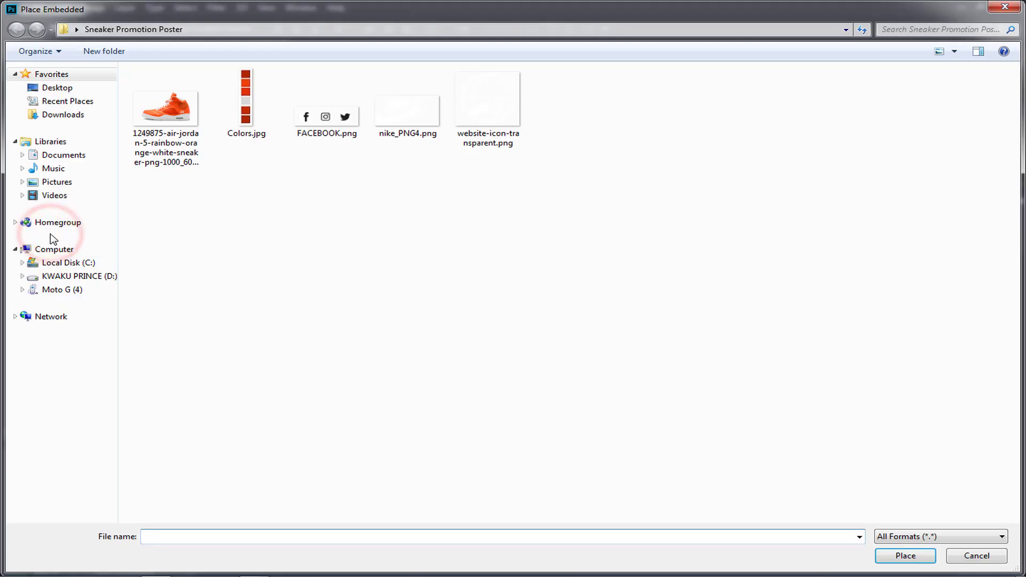
click(158, 105)
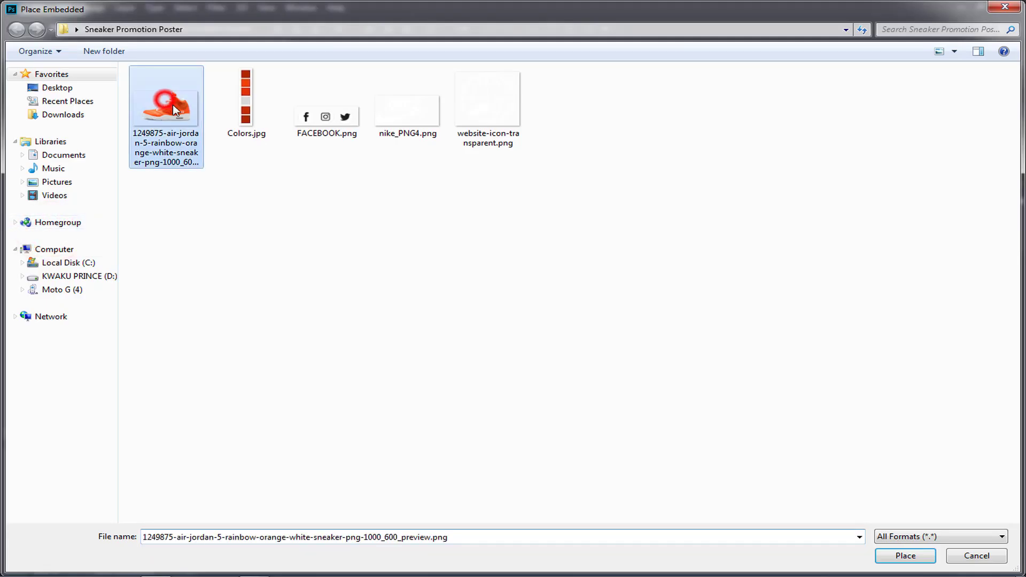
click(892, 558)
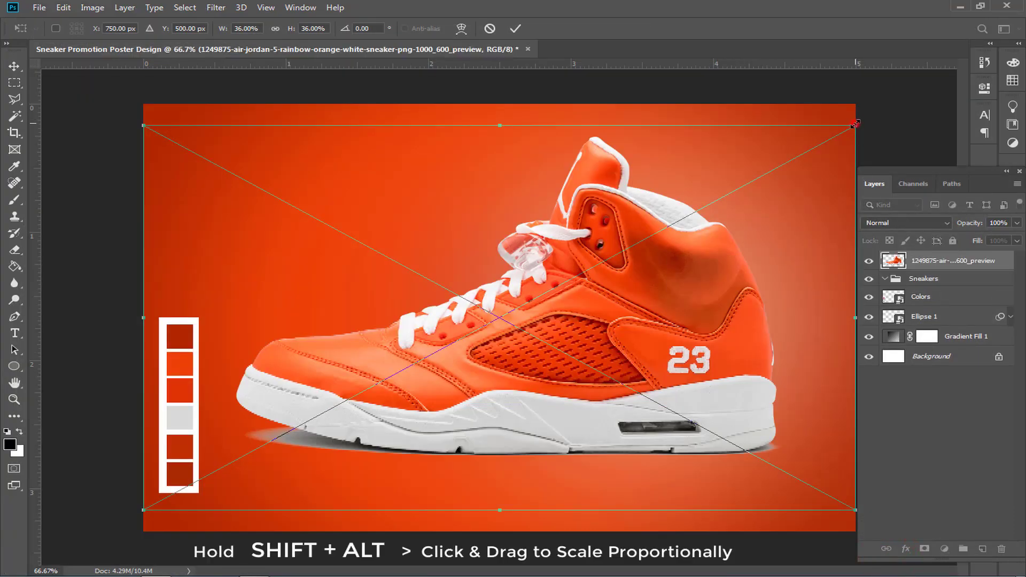
Scale the sneaker image proportionally to 21.48%, move it over the glow in the canvas's right half, and commit the placement.
drag(855, 124, 713, 203)
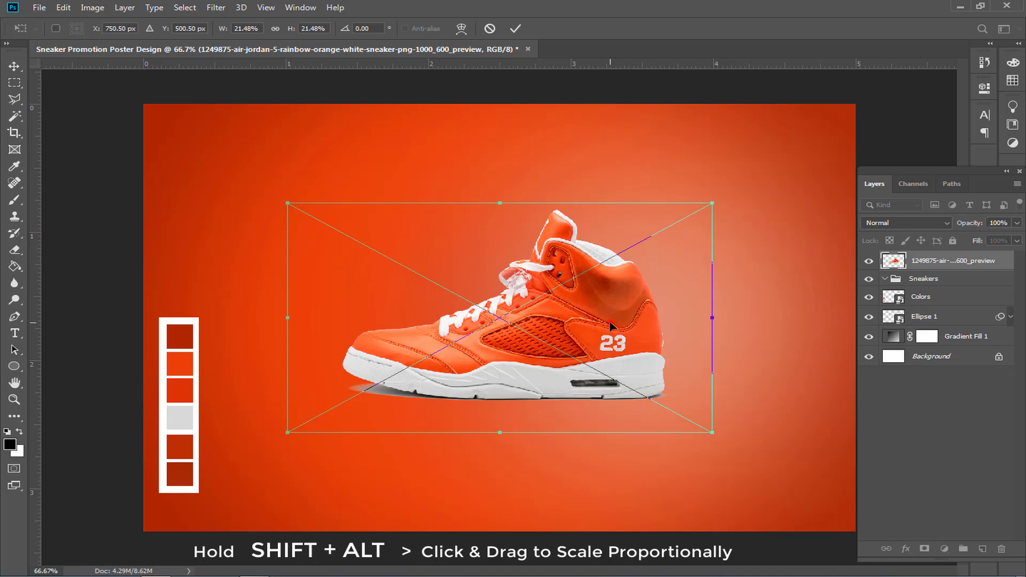
drag(609, 324, 687, 332)
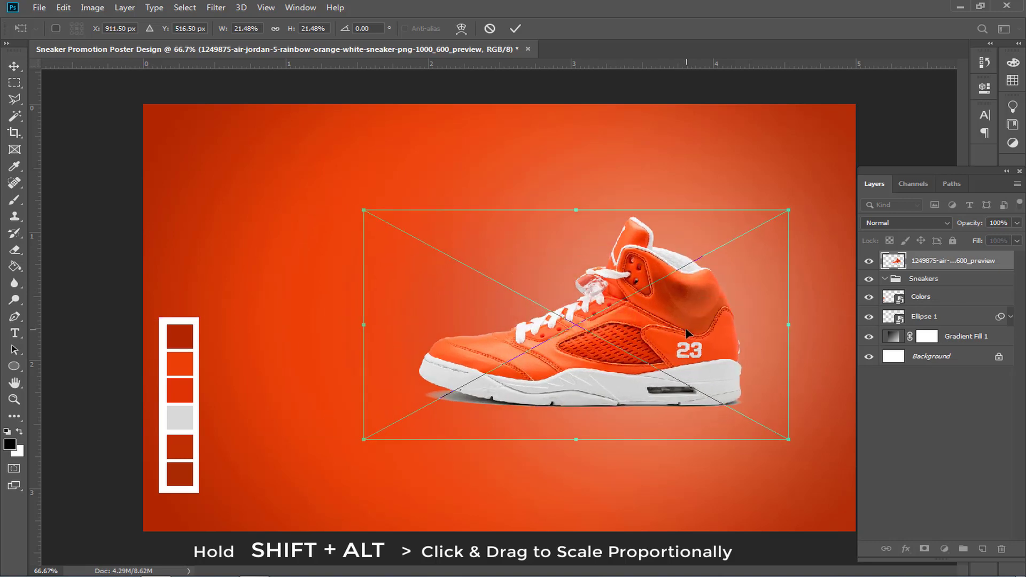
key(Return)
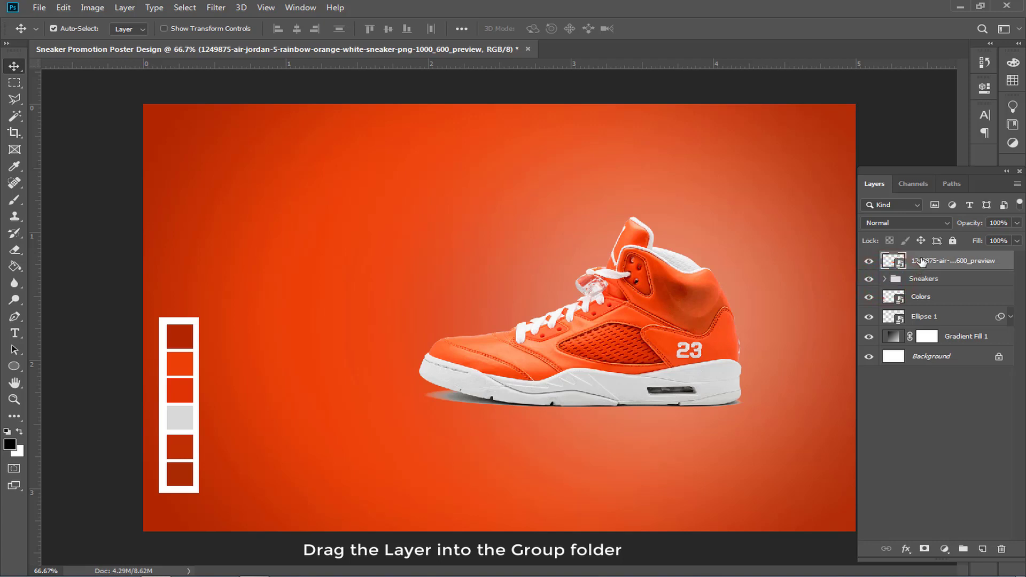
Move the sneaker layer into the Sneakers group, then expand the group and select the sneaker layer.
drag(921, 260, 909, 278)
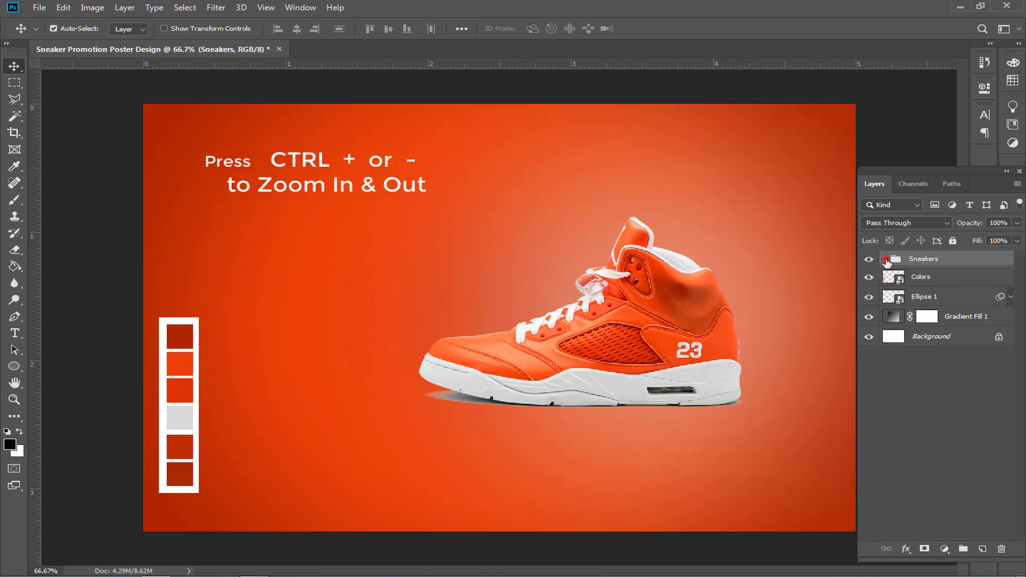
click(886, 259)
click(927, 278)
Set the Pen tool to Path mode and trace the toe's lower sole edge up to the first notch.
key(ctrl+plus)
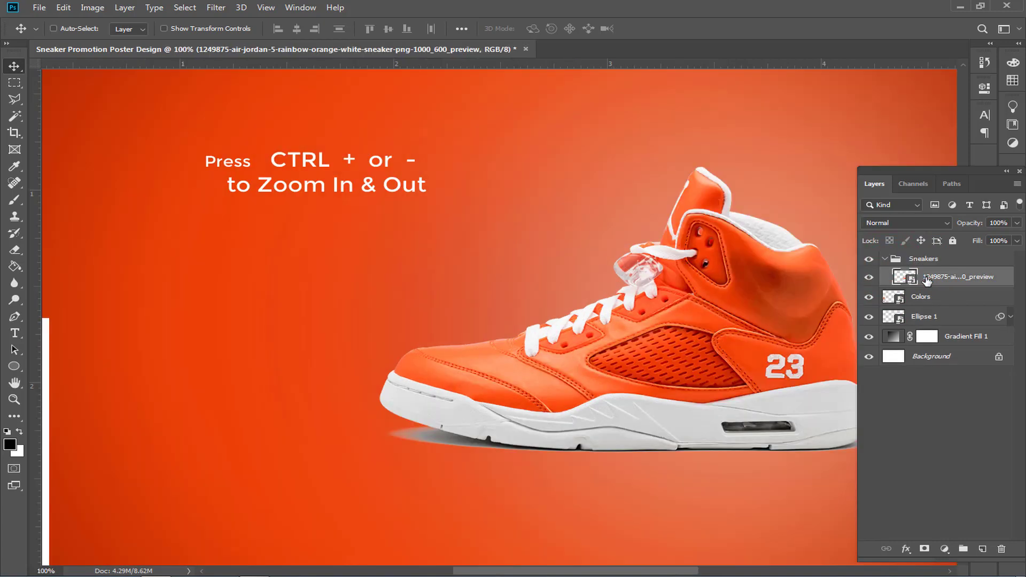
key(ctrl+plus)
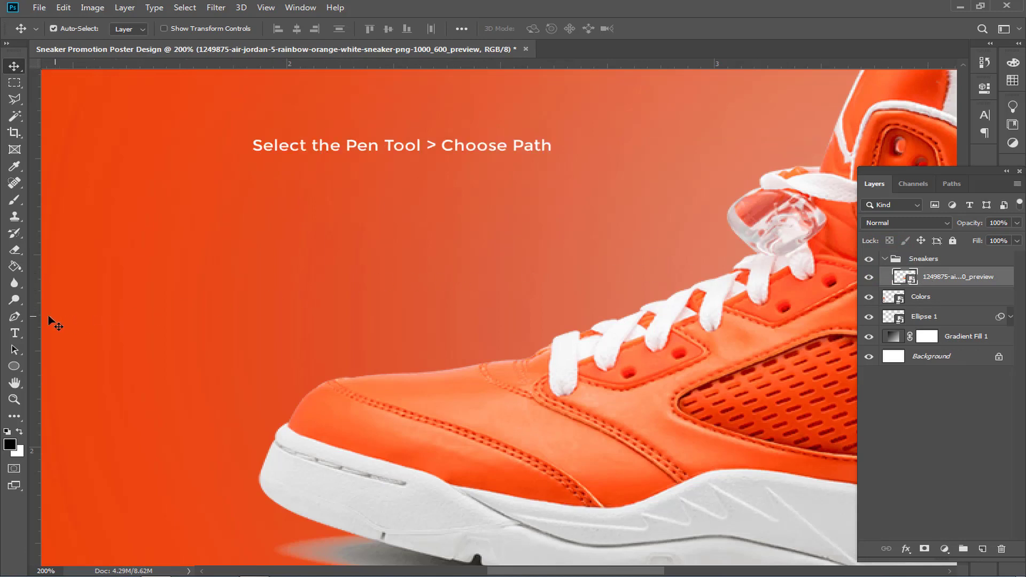
click(11, 318)
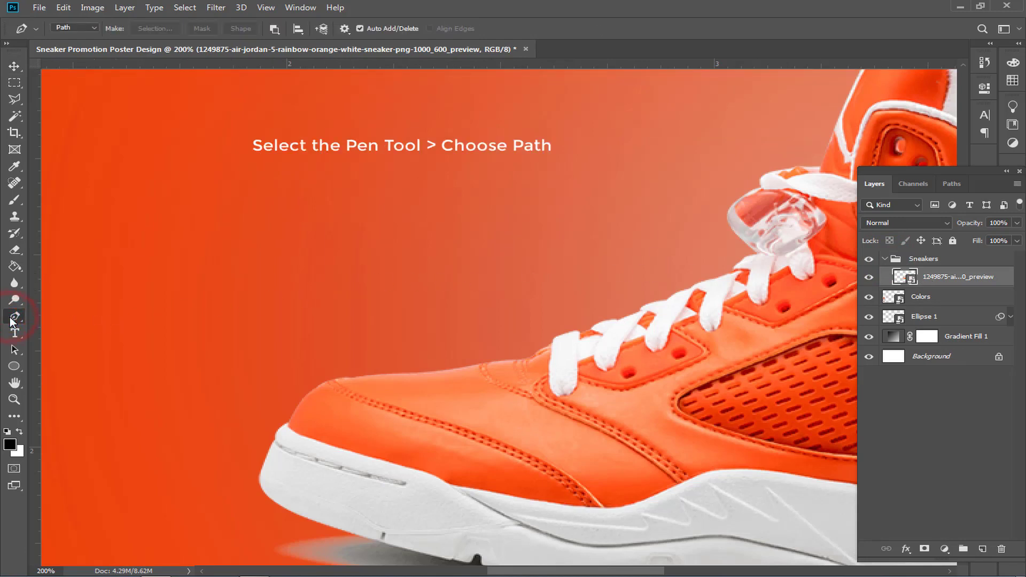
click(73, 27)
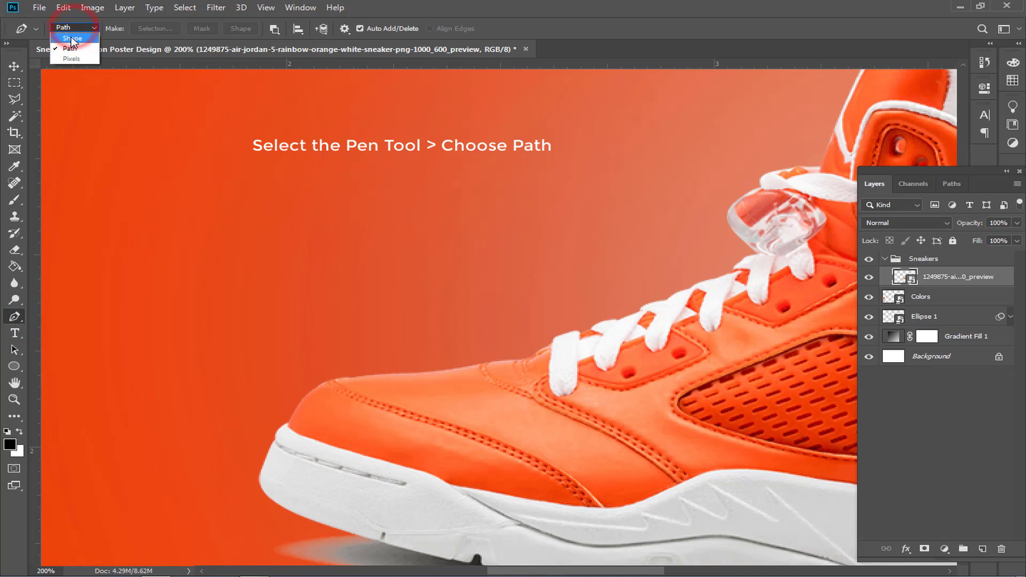
click(70, 48)
scroll(465, 466, down, 5)
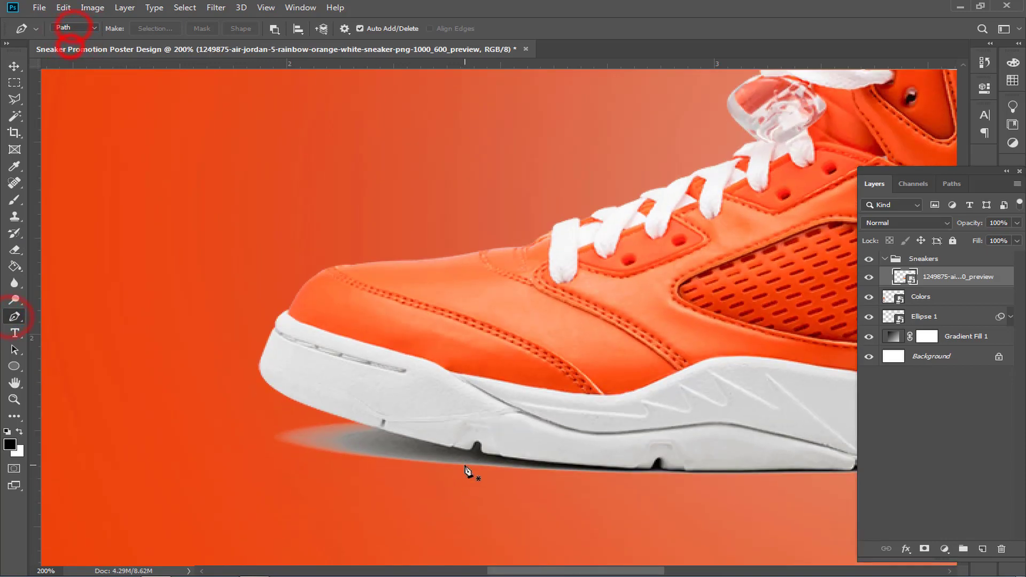
key(ctrl+plus)
scroll(254, 361, down, 2)
click(278, 371)
click(450, 415)
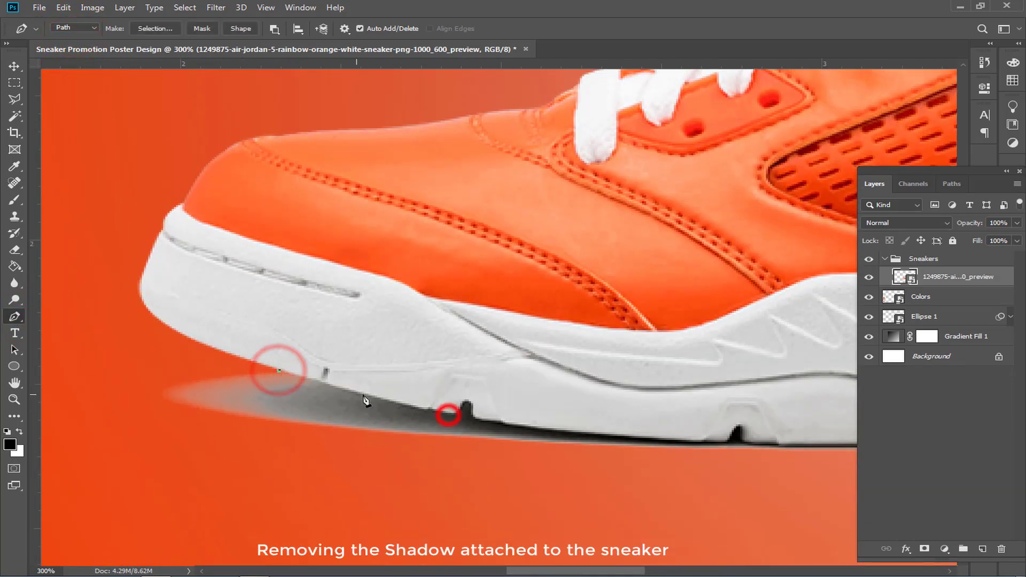
click(370, 396)
click(451, 416)
click(442, 413)
Curve the path over the first sole notch and carry it a short way along the edge beyond.
drag(463, 403, 474, 439)
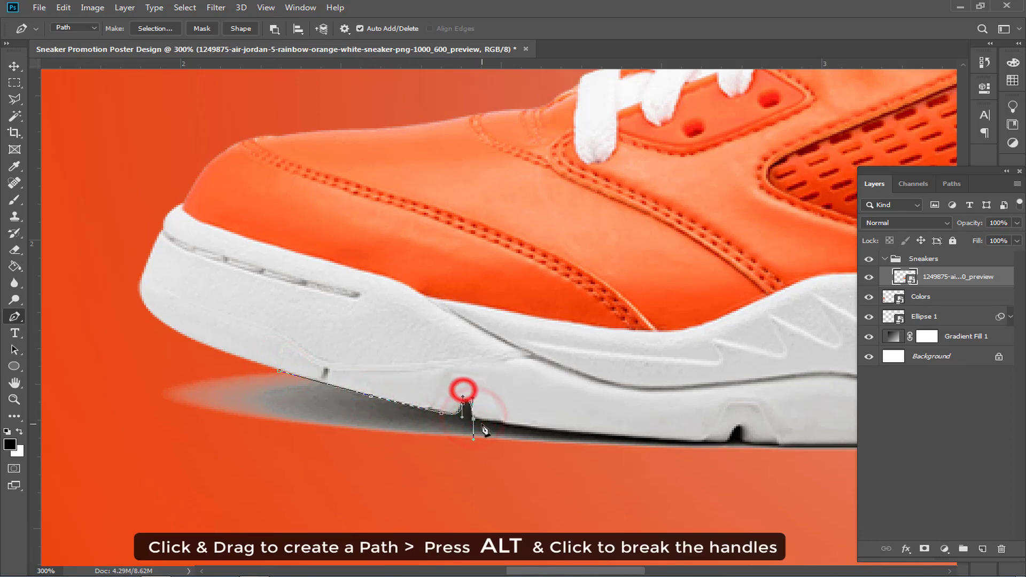
alt+click(474, 420)
alt+click(474, 419)
click(499, 423)
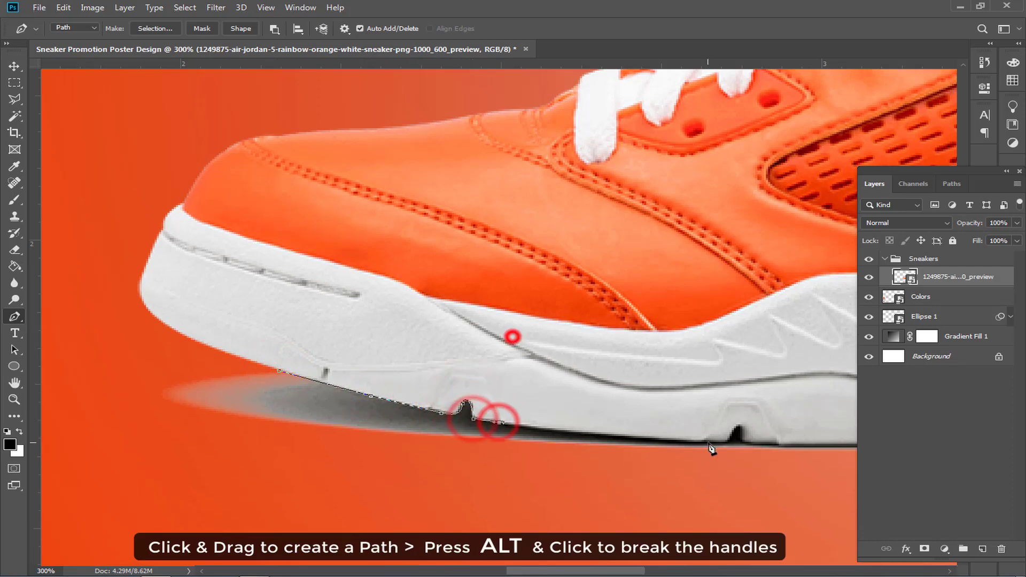
Extend the path along the sole's bottom edge to the second notch and curve it around that notch.
drag(726, 443, 788, 444)
alt+click(726, 444)
click(739, 427)
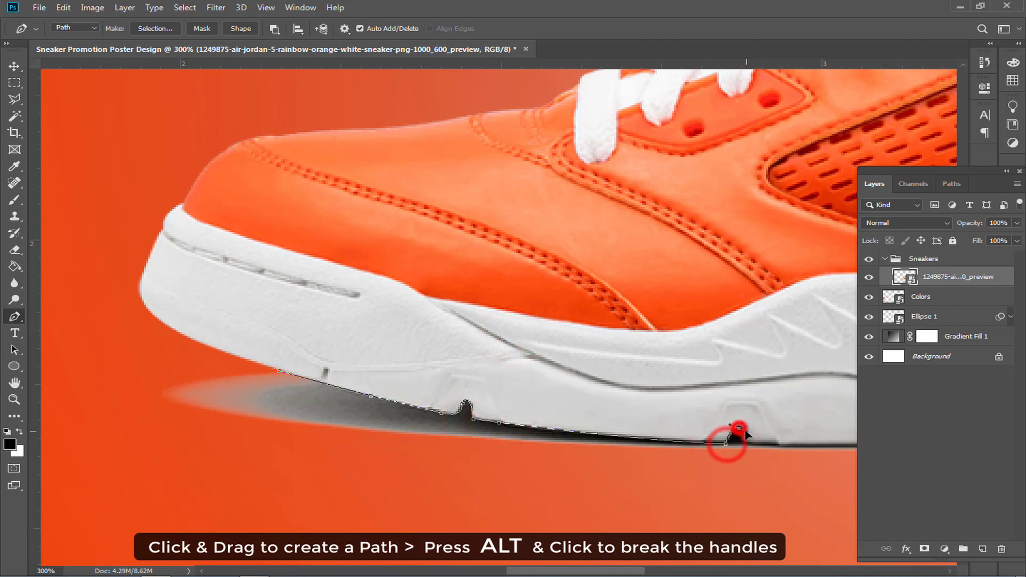
key(ctrl+z)
drag(741, 426, 785, 444)
click(743, 442)
key(ctrl+z)
click(777, 444)
Continue the path along the middle of the sole, following both ends of the shallow recess beneath the air window.
drag(618, 571, 676, 571)
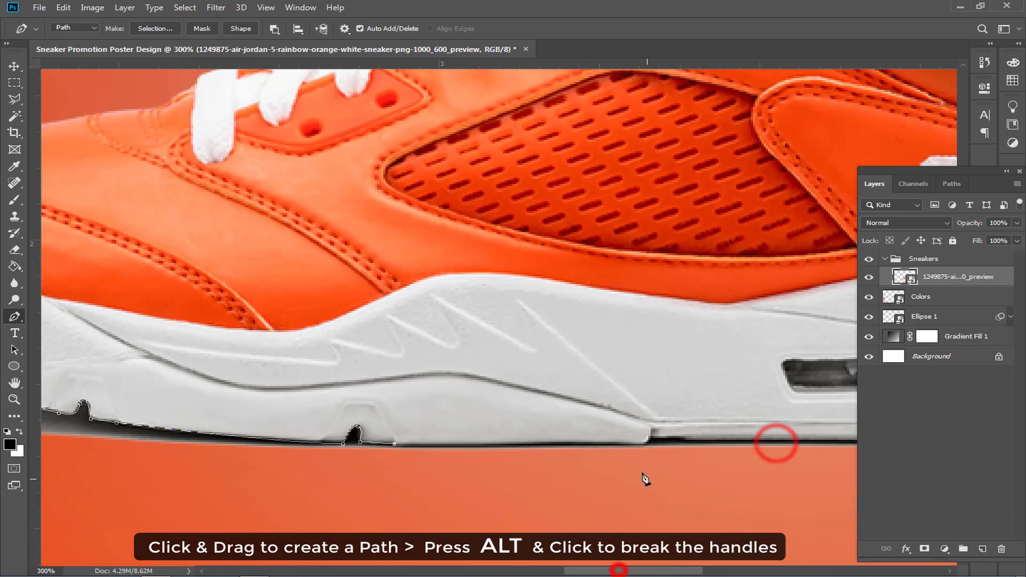
click(643, 444)
drag(649, 439, 650, 430)
click(687, 442)
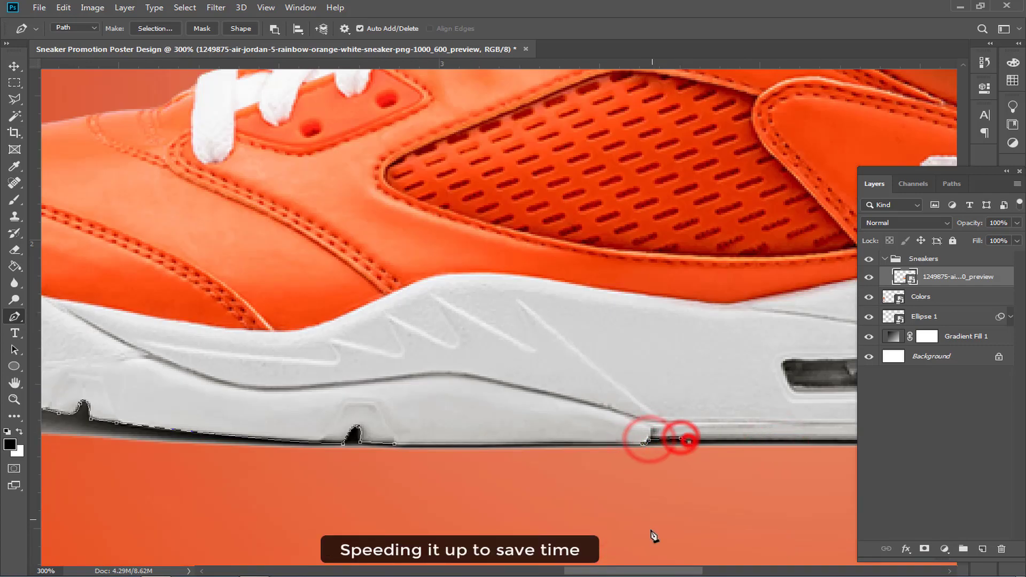
drag(649, 571, 703, 571)
click(503, 440)
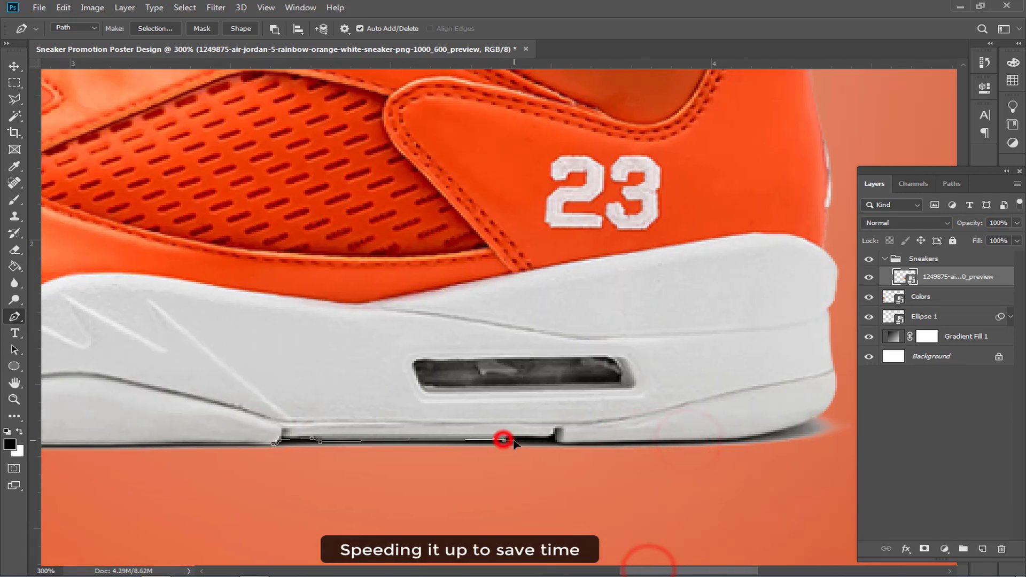
click(545, 439)
click(556, 440)
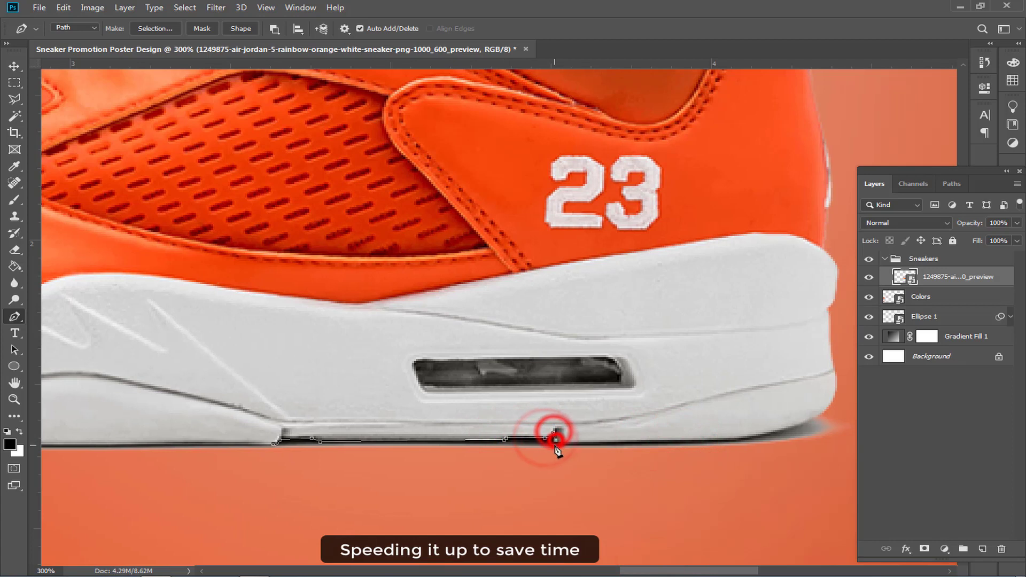
Trace the rear sole edge up around the heel curve and adjust the anchor and handles to fit it.
click(732, 442)
drag(831, 409, 858, 385)
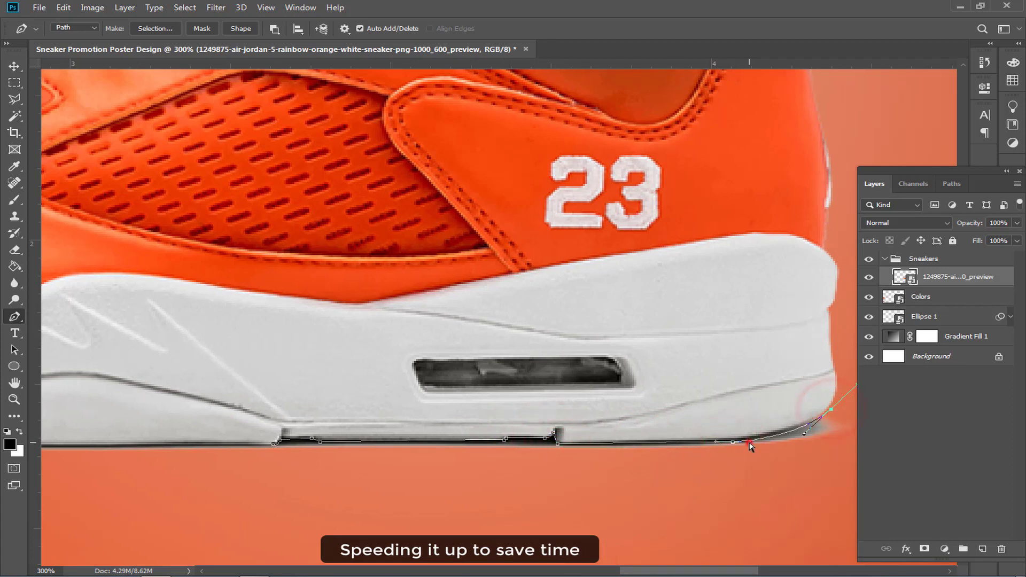
mouse_move(749, 442)
mouse_down()
mouse_move(775, 435)
mouse_move(734, 439)
mouse_up()
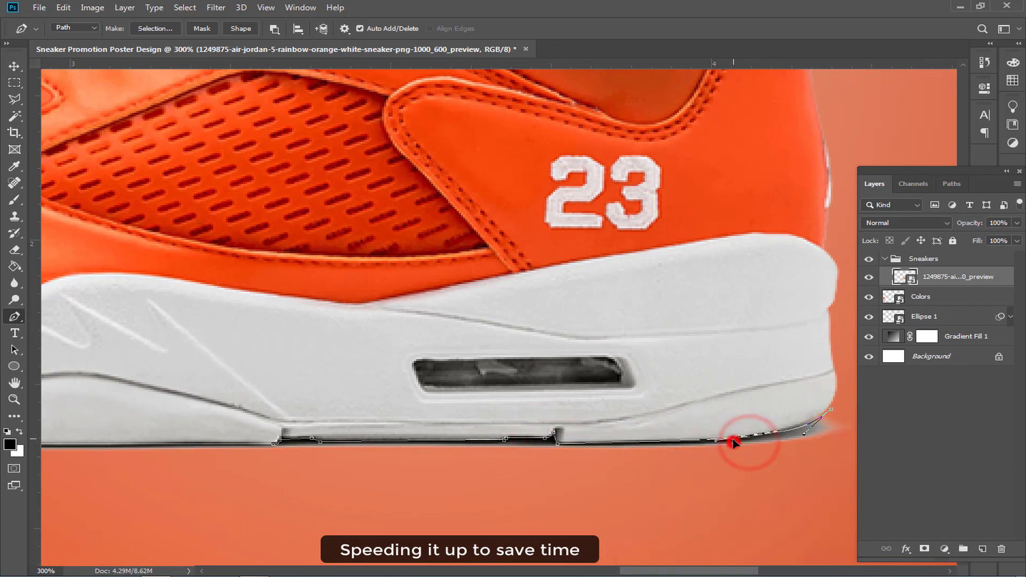
click(804, 435)
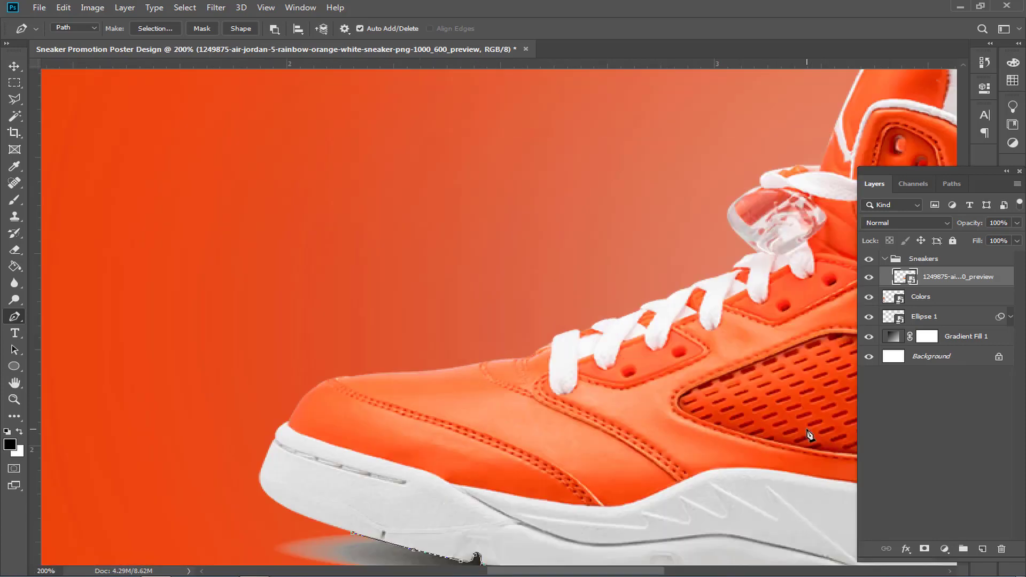
Continue the path behind the heel, sweep it below the sole past the toe, and close it around the shadow.
scroll(808, 431, down, 3)
drag(562, 571, 643, 572)
drag(795, 445, 700, 483)
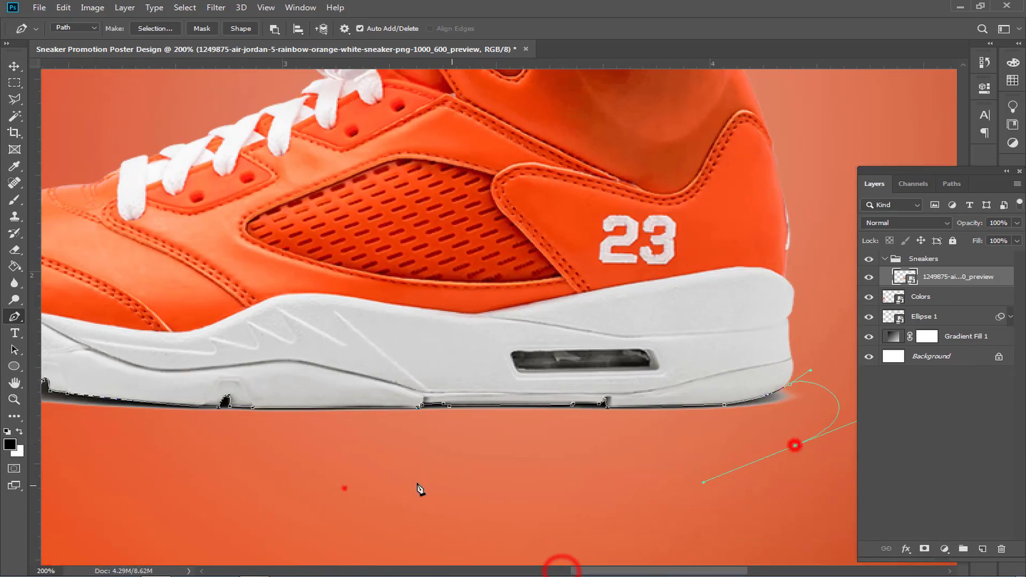
drag(344, 487, 221, 495)
drag(594, 571, 528, 572)
drag(262, 482, 181, 436)
drag(145, 388, 179, 350)
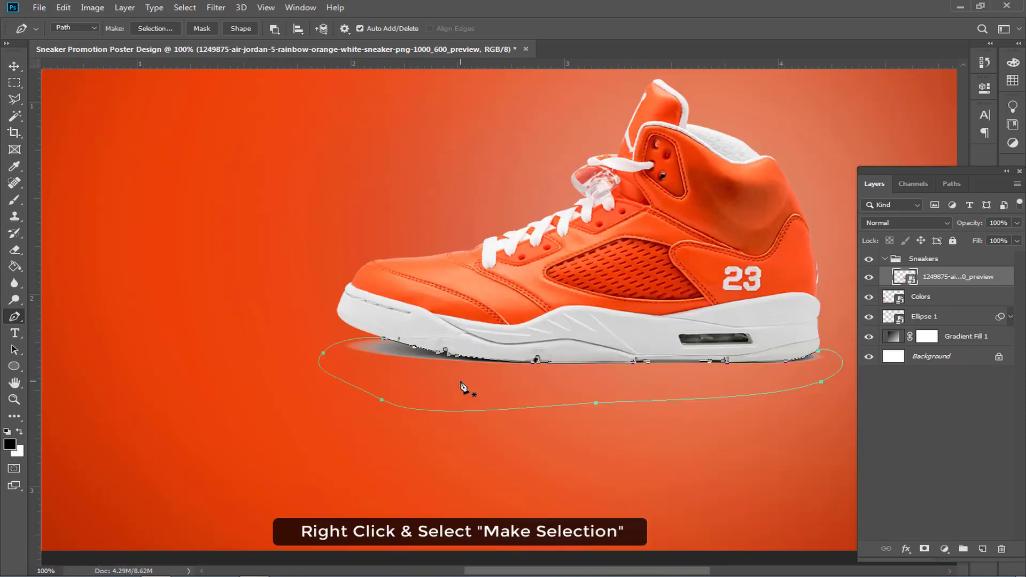
Turn the closed path into a new anti-aliased selection with 0 px feather and add a layer mask that hides the shadow.
right_click(461, 383)
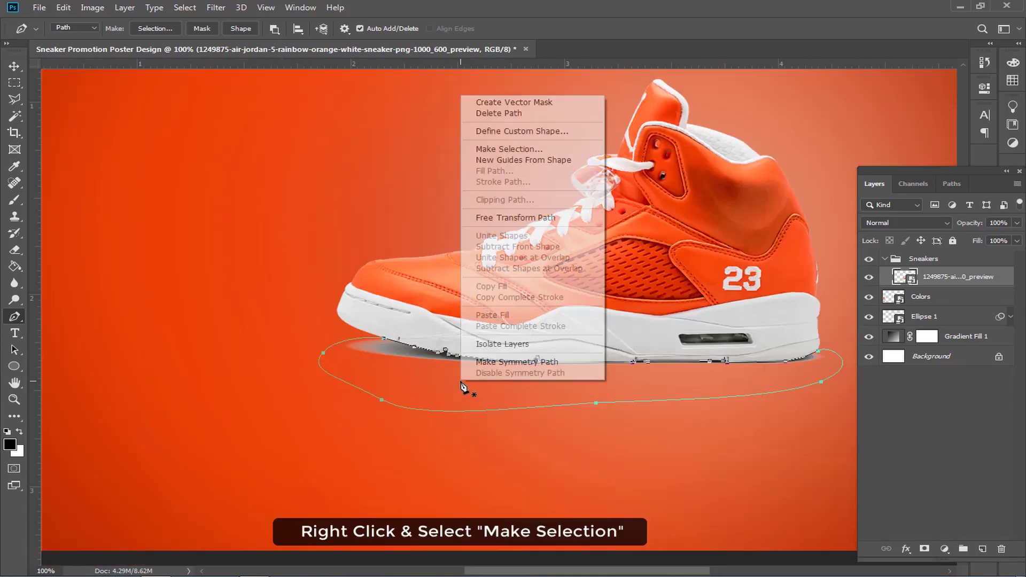
click(493, 150)
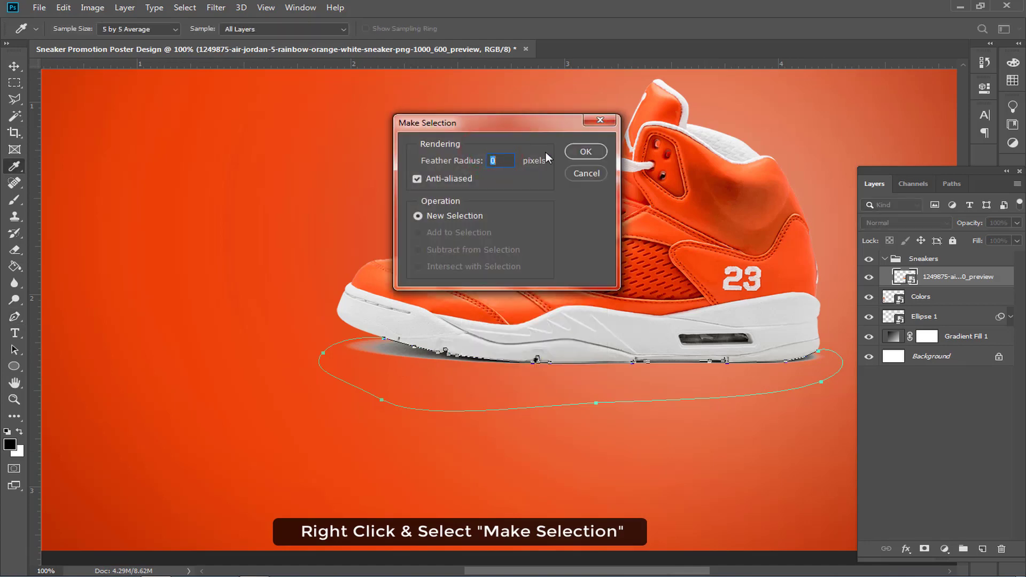
click(586, 152)
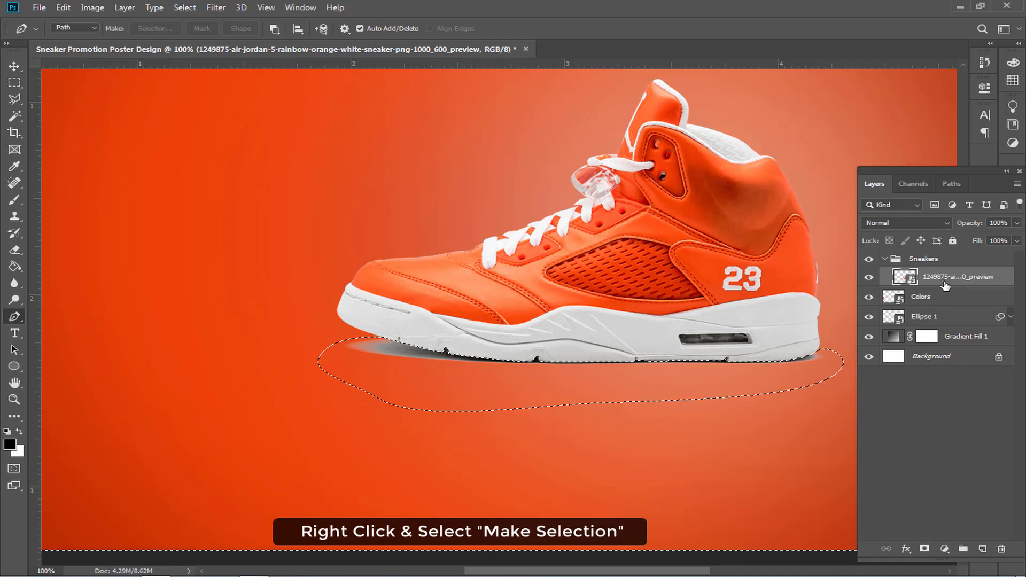
click(925, 550)
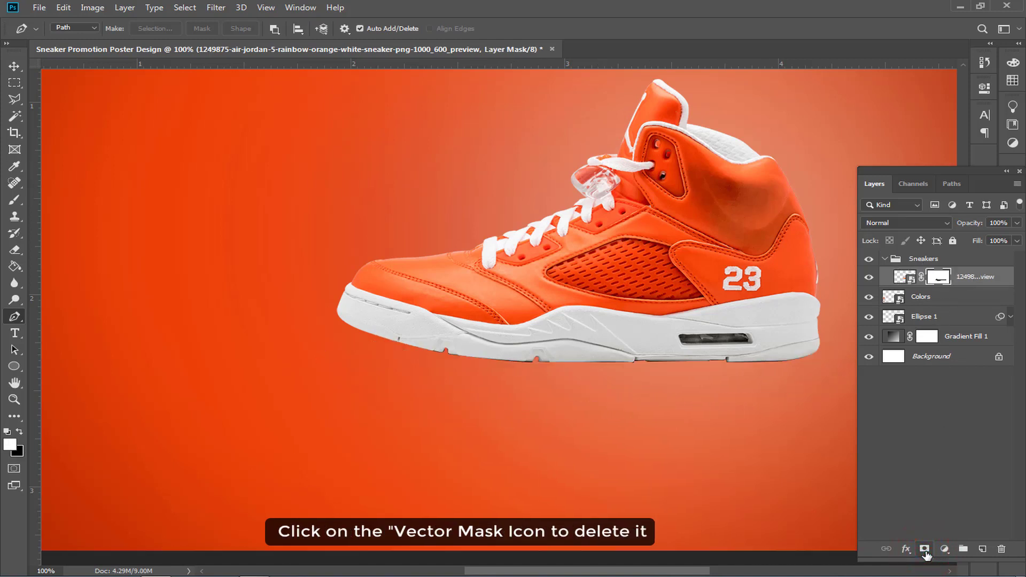
click(13, 67)
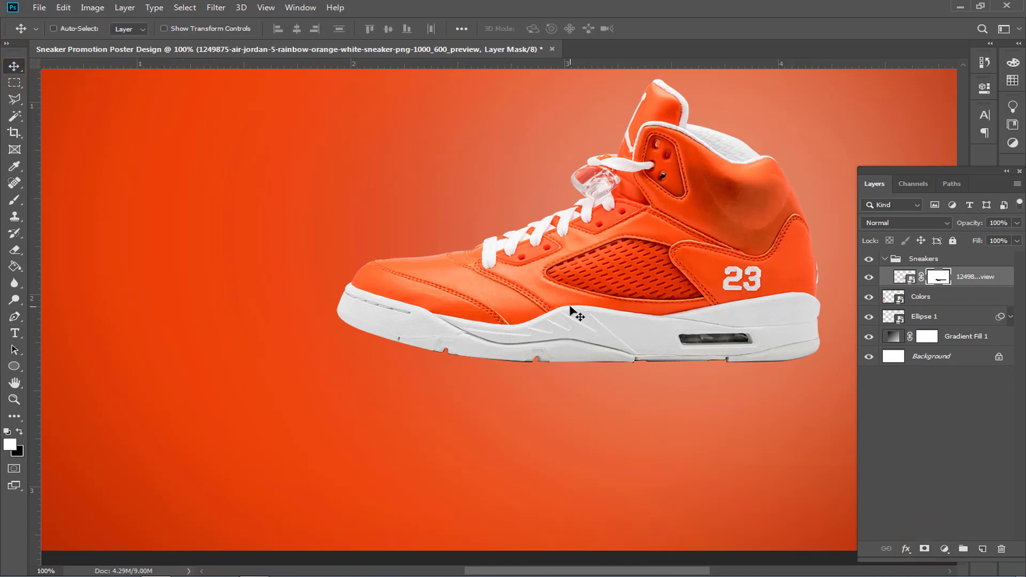
Set up a Hard Round brush with opacity and flow at 100% for retouching the sneaker's mask.
key(ctrl+plus)
key(ctrl+plus)
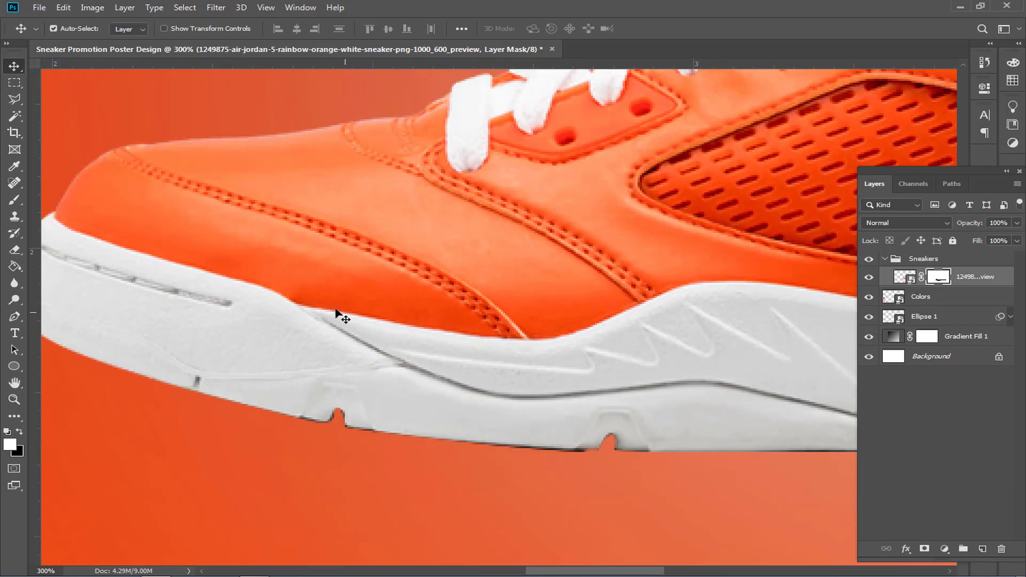
click(11, 201)
click(75, 29)
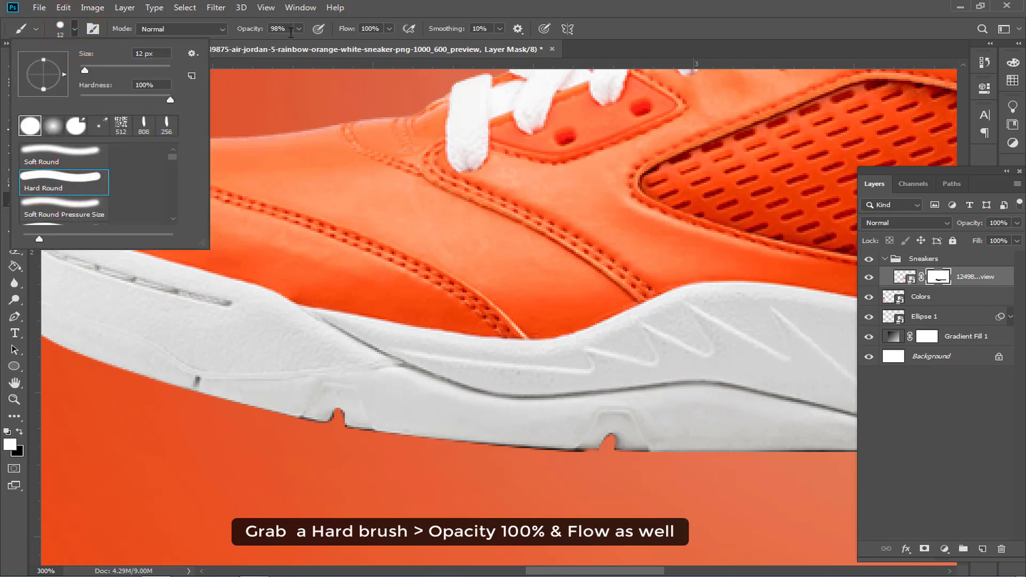
click(297, 29)
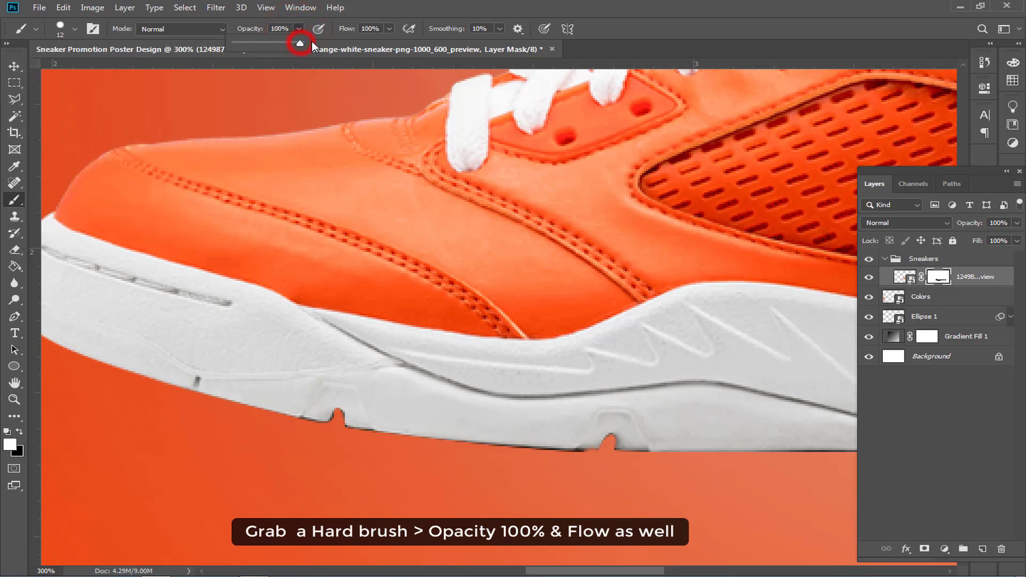
click(710, 21)
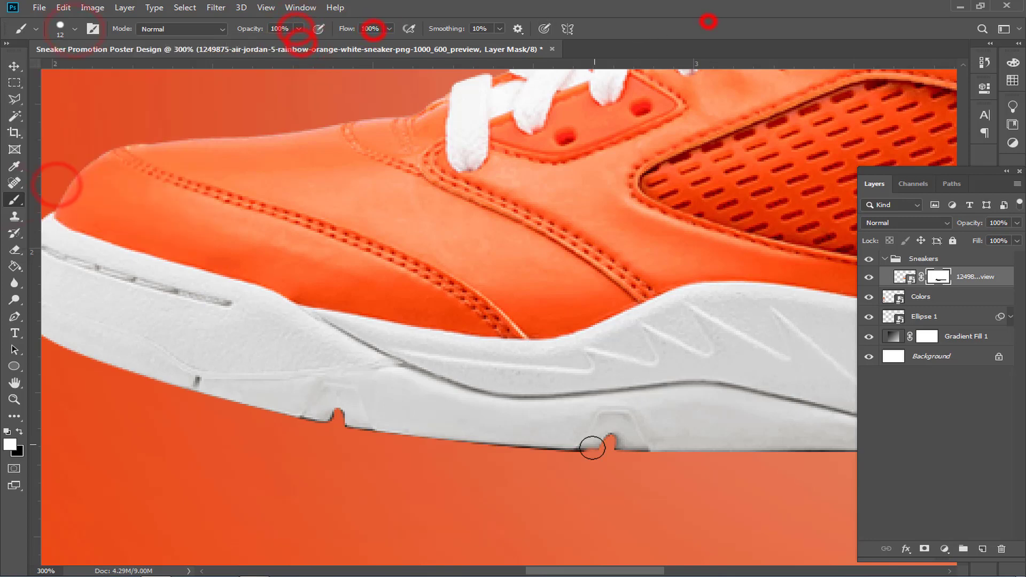
Paint black on the mask with a 4 px brush to remove the dark fringe along the sole edge between the two front notches.
key(ctrl+plus)
key(ctrl+plus)
scroll(599, 438, down, 3)
key(x)
drag(609, 426, 592, 426)
click(592, 427)
mouse_move(639, 382)
mouse_down()
mouse_move(652, 382)
mouse_move(476, 371)
mouse_up()
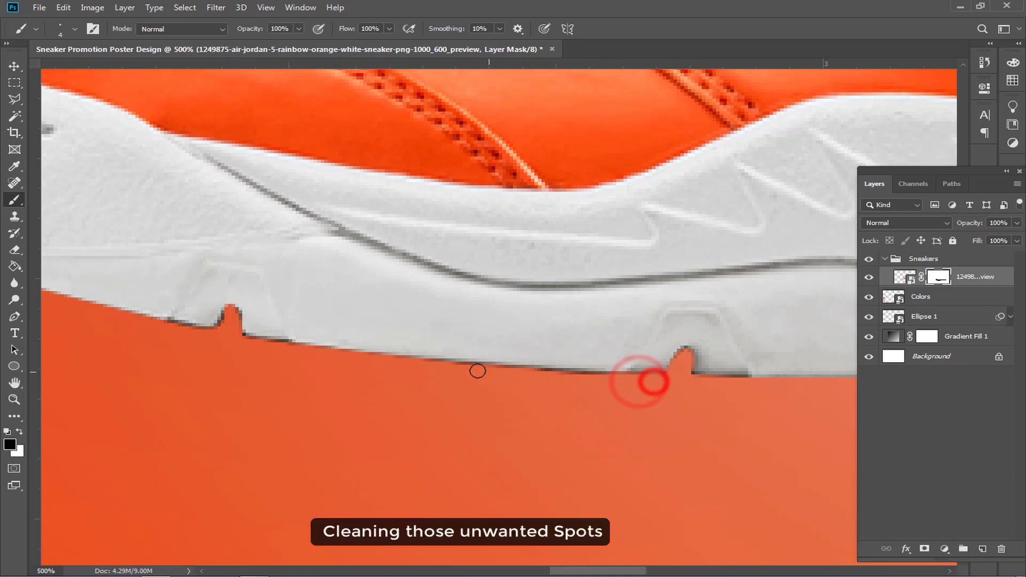
drag(742, 381, 458, 383)
Mask out the dark remnants inside both front notches of the sole.
drag(685, 368, 683, 353)
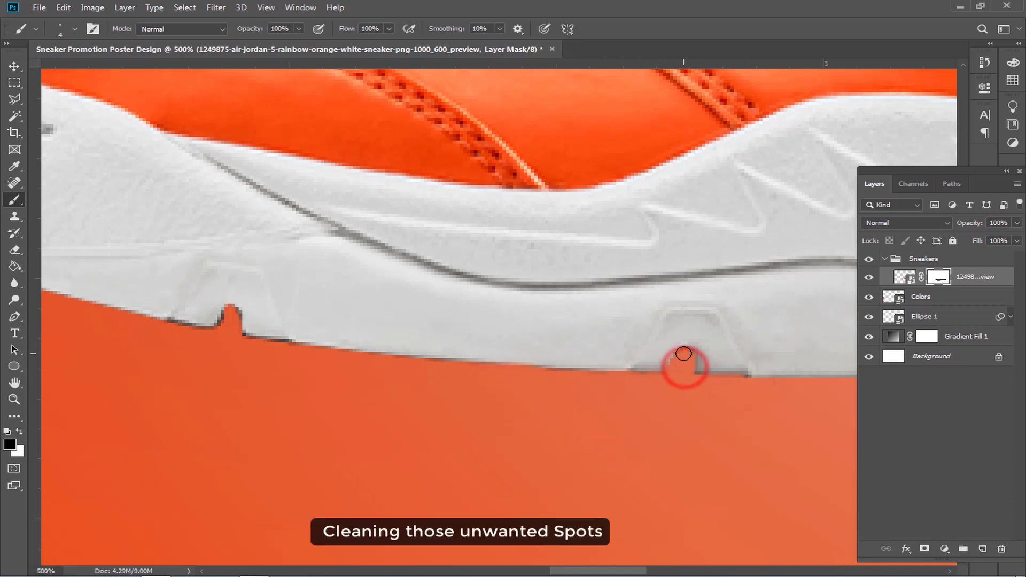
click(685, 354)
mouse_move(245, 341)
mouse_down()
mouse_move(277, 352)
mouse_move(237, 338)
mouse_move(232, 319)
mouse_move(239, 339)
mouse_up()
click(234, 316)
Mask out the dark fringe along the sole's middle edge, from the second notch to the start of the recess beneath the air window.
drag(578, 571, 629, 547)
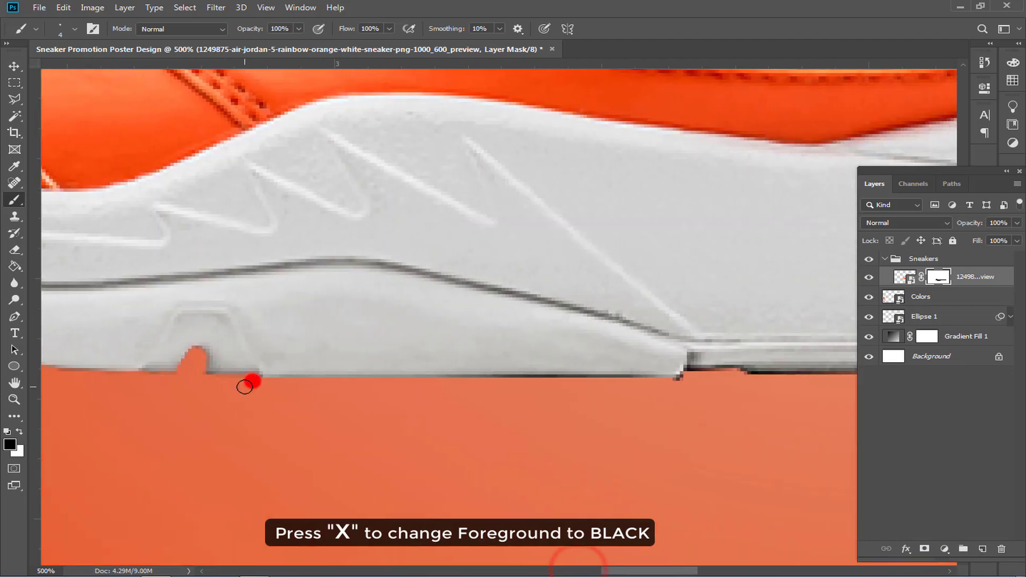
mouse_move(678, 383)
mouse_down()
mouse_move(509, 383)
mouse_move(635, 386)
mouse_up()
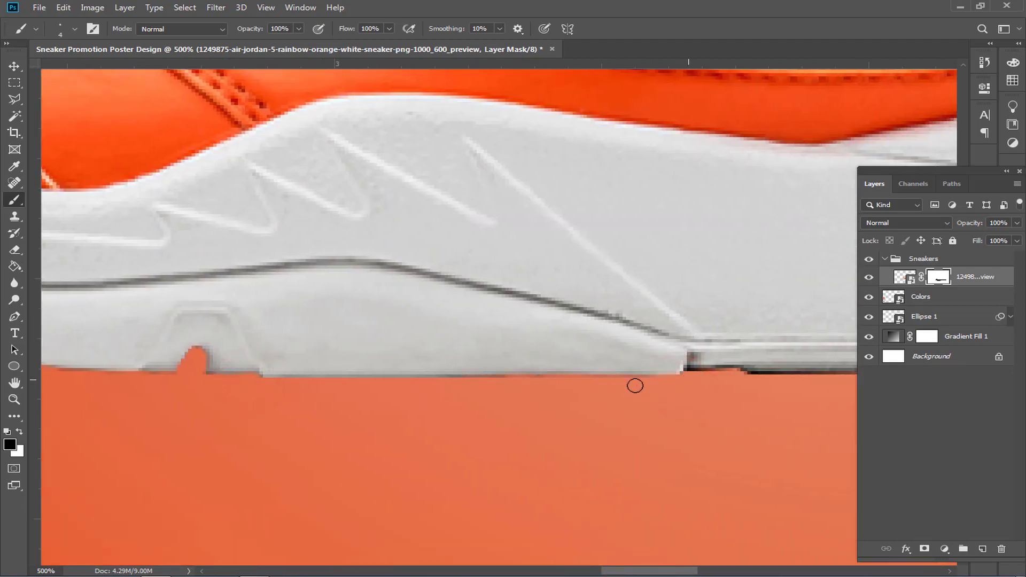
drag(599, 571, 639, 565)
click(206, 374)
click(256, 376)
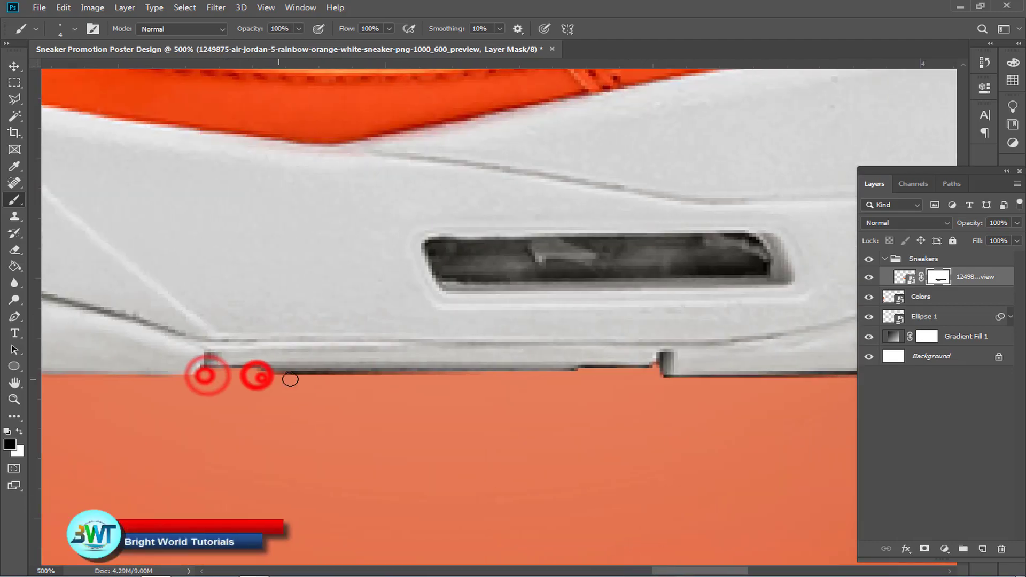
Clean the dark fringe off the sole edge beneath the air window and along the heel's underside.
drag(665, 571, 701, 570)
drag(224, 378, 193, 378)
click(225, 375)
mouse_move(302, 374)
mouse_down()
mouse_move(235, 372)
mouse_move(273, 371)
mouse_up()
drag(313, 381, 601, 377)
click(716, 355)
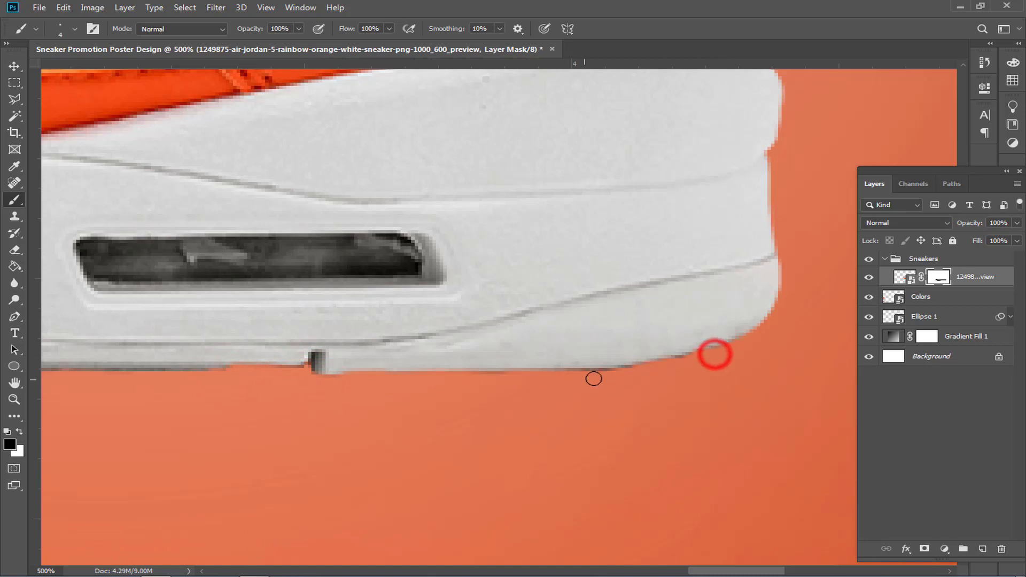
Reduce the brush to 2 px and mask out the dark spot in the rear sole notch behind the recess.
alt+right_click(294, 404)
click(314, 373)
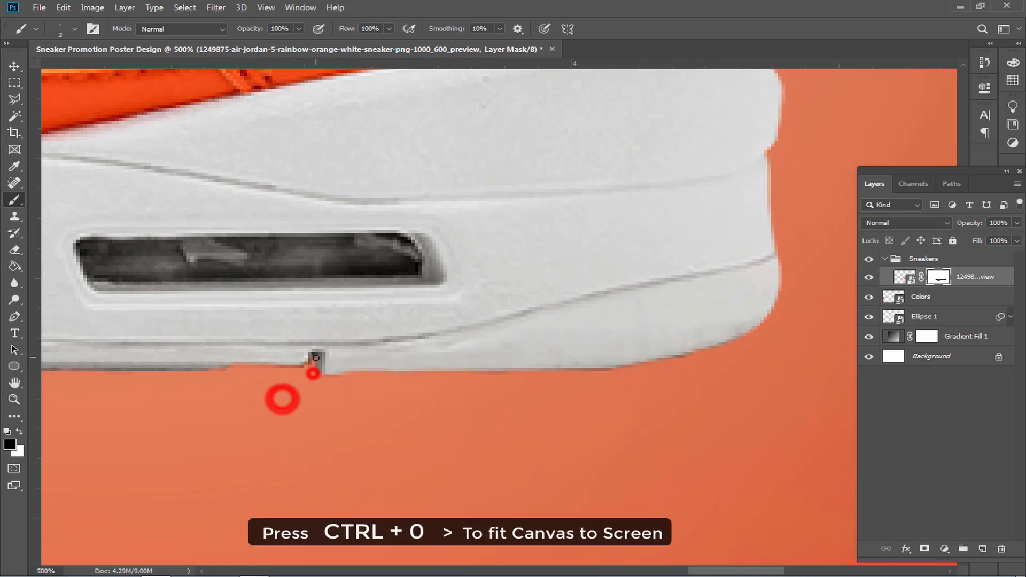
click(315, 369)
click(337, 380)
click(315, 359)
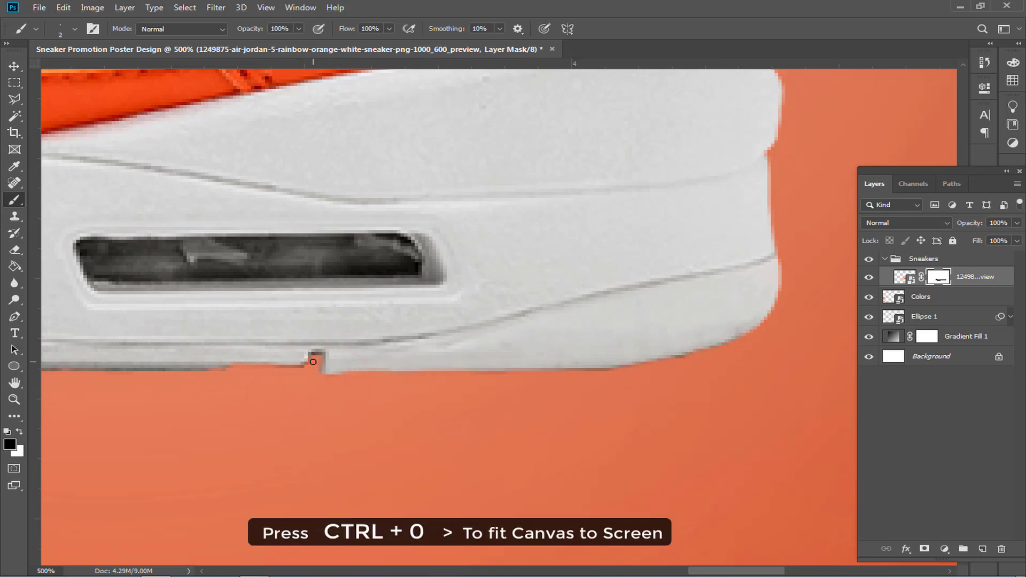
key(ctrl+0)
key(ctrl+1)
key(ctrl+plus)
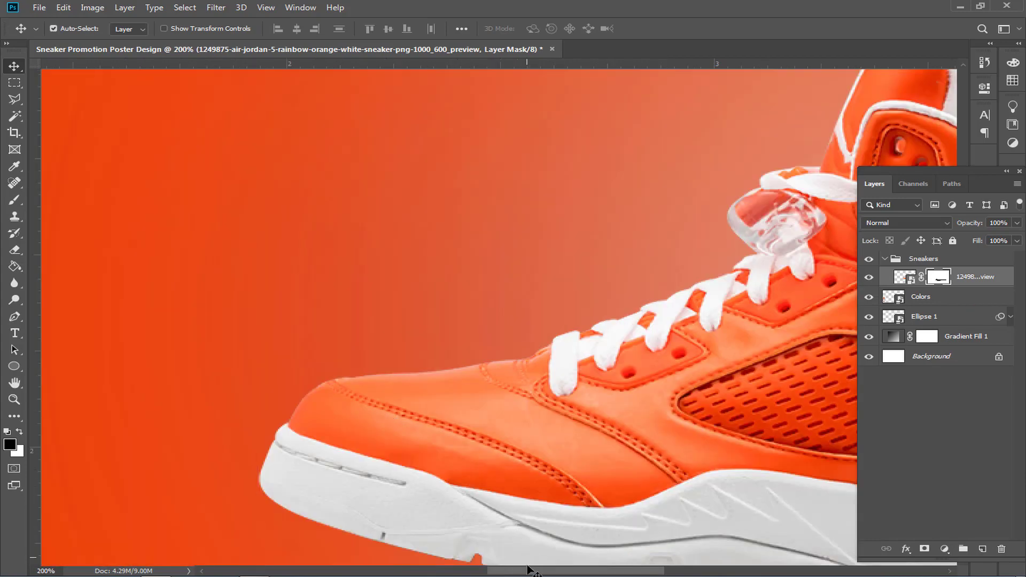
drag(532, 572, 664, 574)
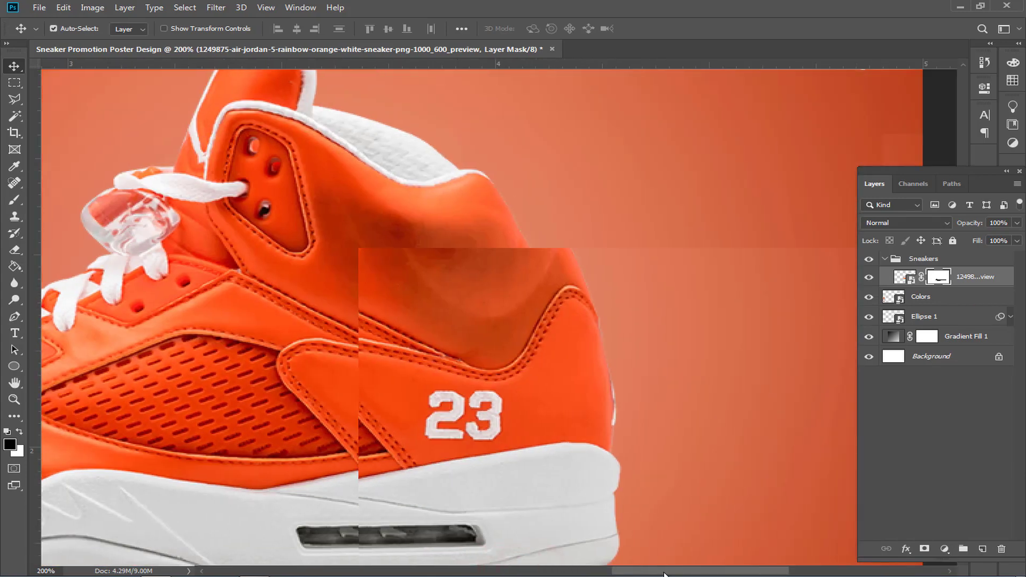
Scale the sneaker image to about 121%, rotate it about -22.4°, and reposition it on the right half of the poster.
key(ctrl+0)
click(969, 281)
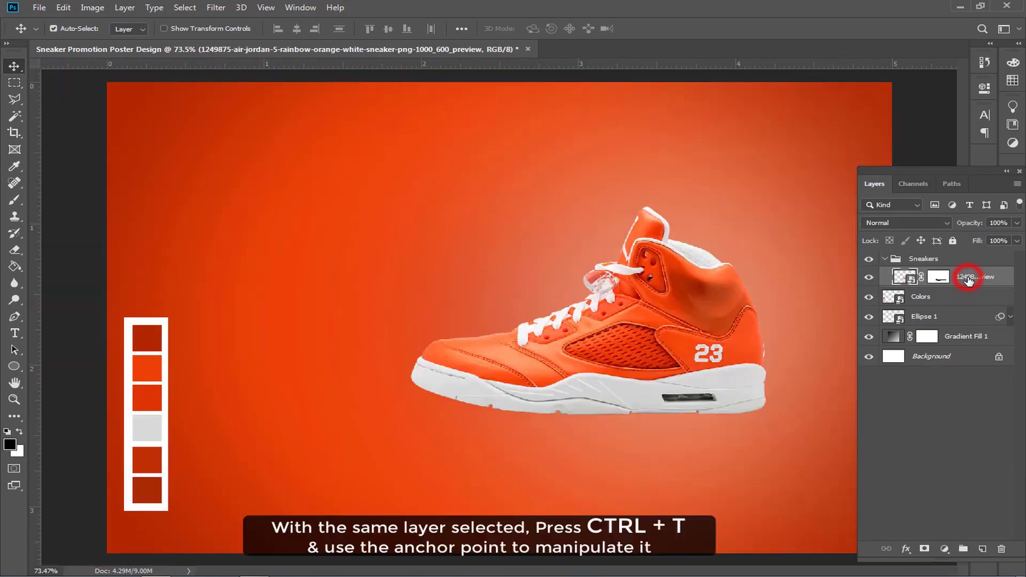
key(ctrl+t)
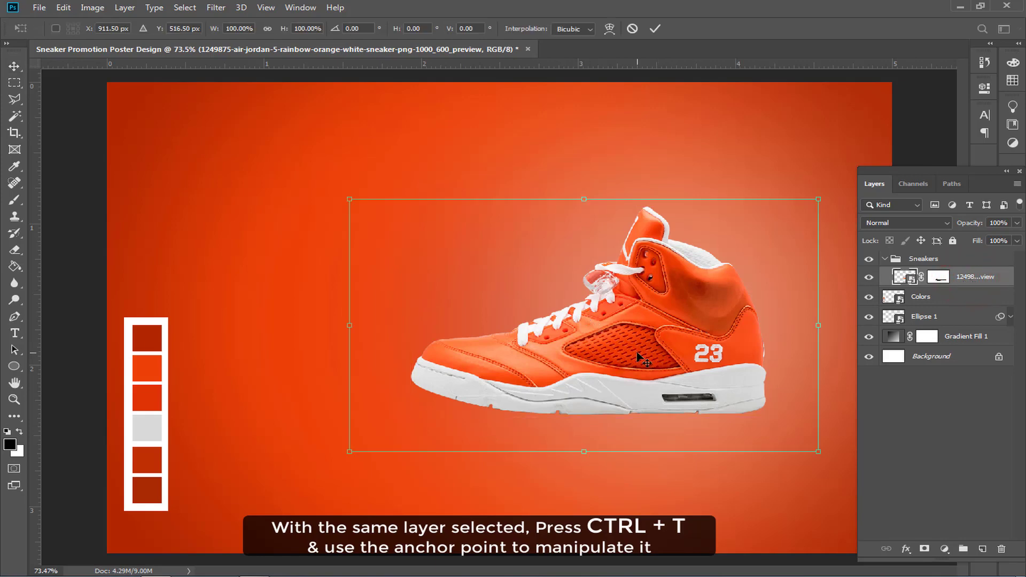
drag(820, 452, 885, 487)
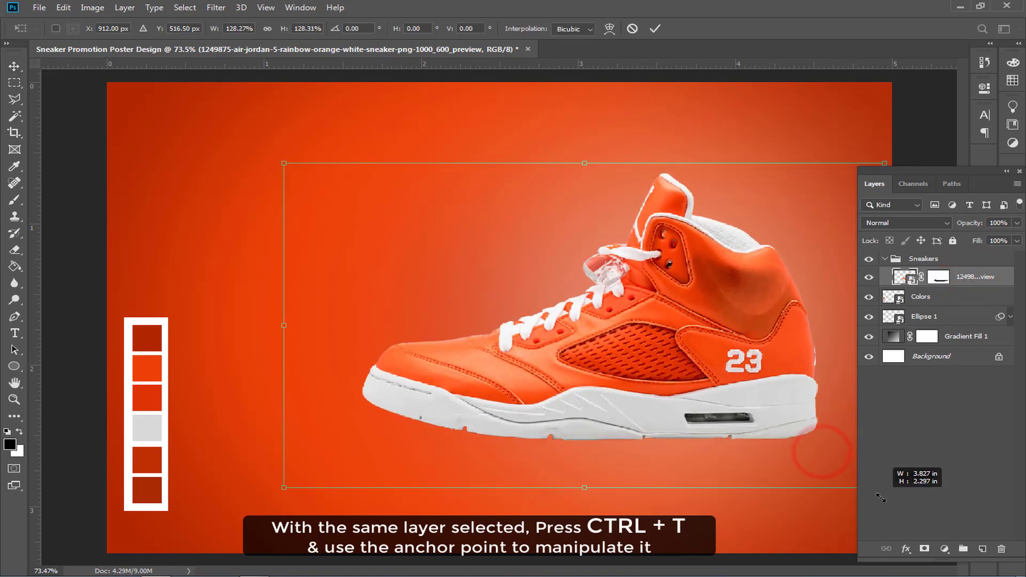
key(ctrl+minus)
drag(854, 159, 754, 115)
drag(652, 295, 637, 305)
drag(247, 292, 250, 294)
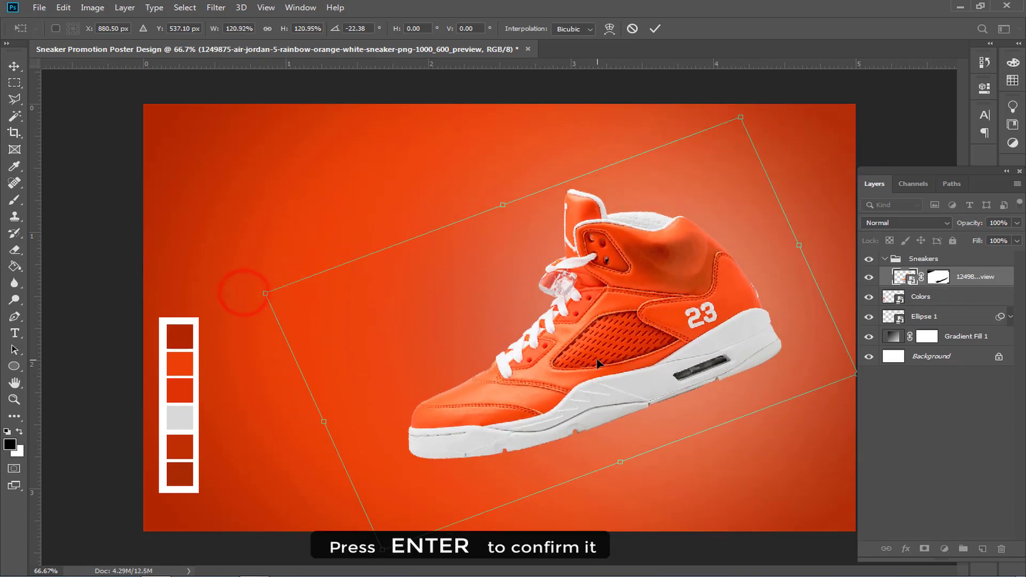
key(Return)
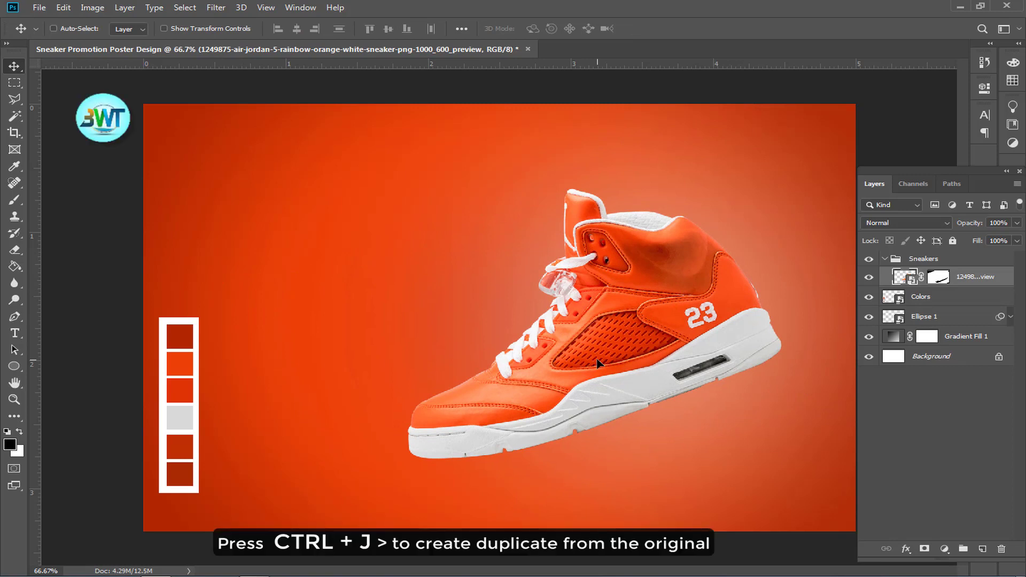
Duplicate the sneaker layer, scale the copy to about 76%, rotate it about 28.6°, and place it in front near the poster's lower-right corner.
key(ctrl+j)
key(ctrl+t)
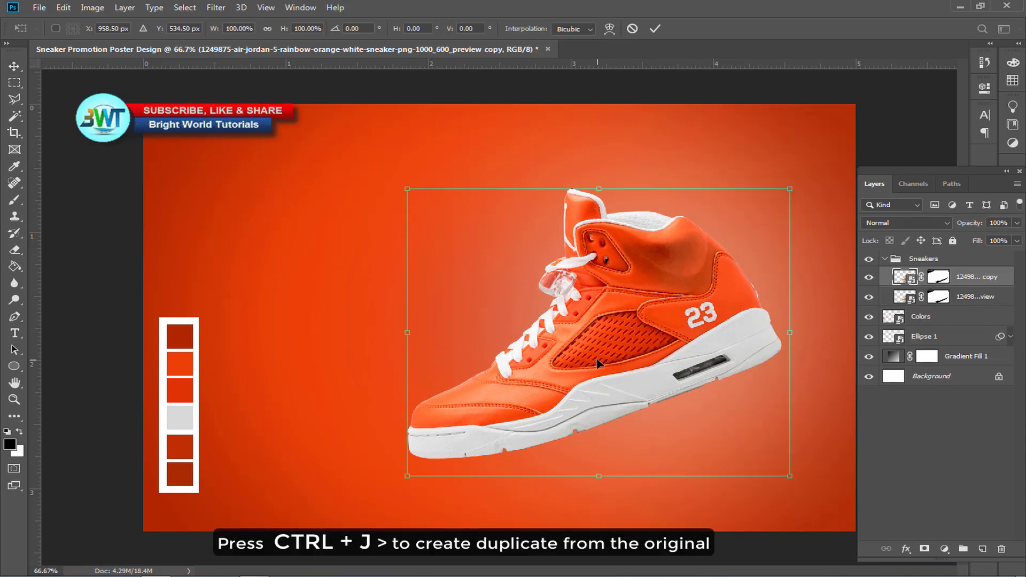
drag(790, 191, 763, 235)
drag(666, 295, 703, 355)
drag(798, 241, 827, 336)
drag(678, 379, 721, 435)
key(ctrl+minus)
drag(779, 383, 773, 383)
drag(694, 415, 694, 409)
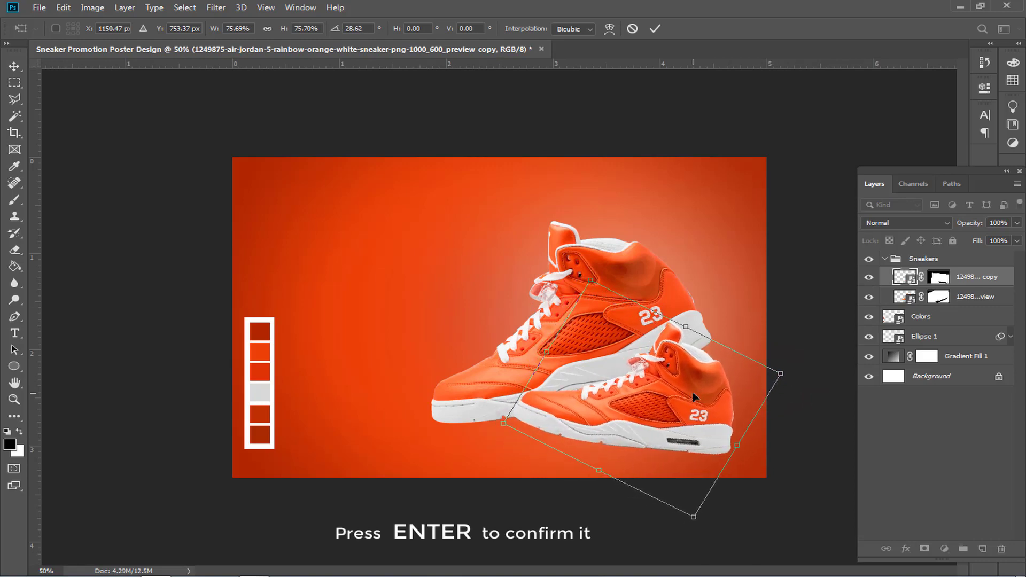
key(Return)
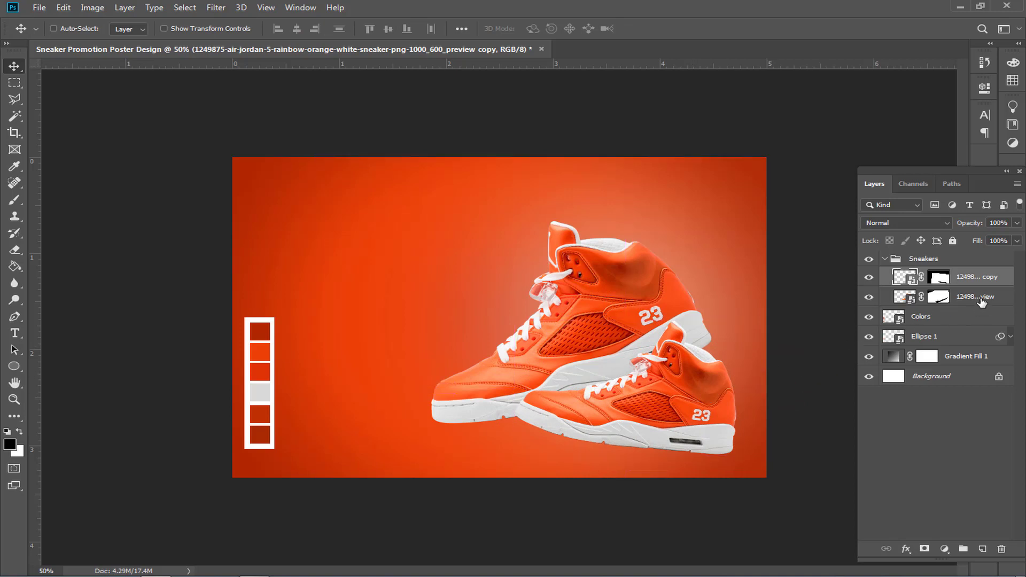
Rotate both sneaker layers together about 10° counter-clockwise and shift the pair slightly up and to the left.
shift+click(982, 303)
key(ctrl+t)
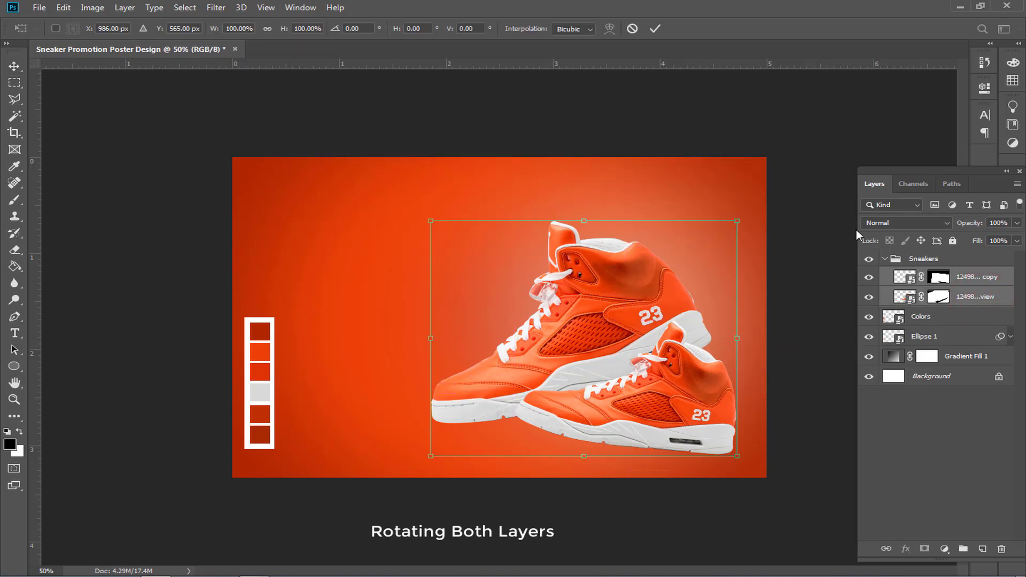
drag(740, 214, 702, 201)
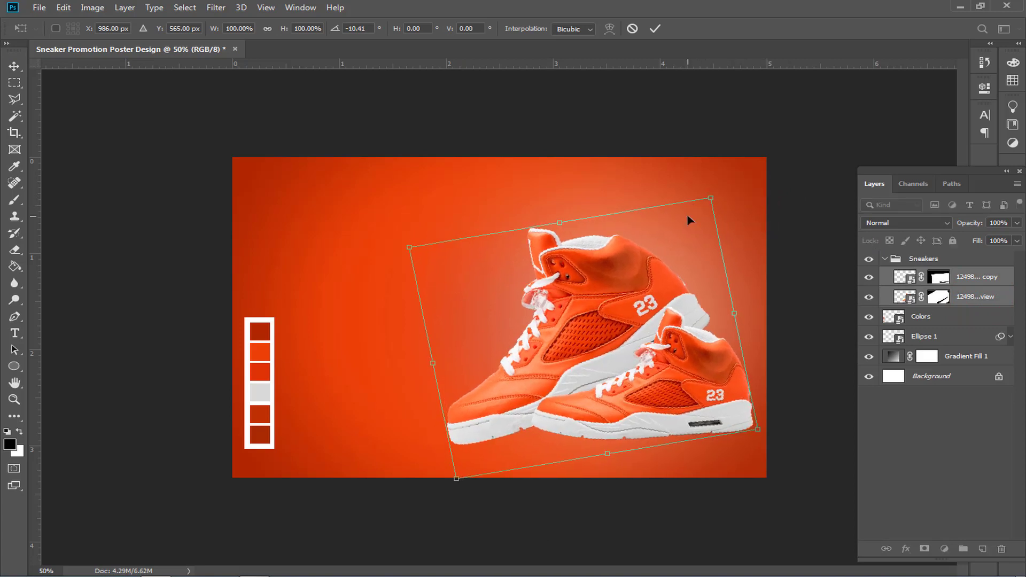
drag(630, 312, 616, 297)
drag(697, 184, 697, 186)
key(Return)
scroll(639, 262, up, 2)
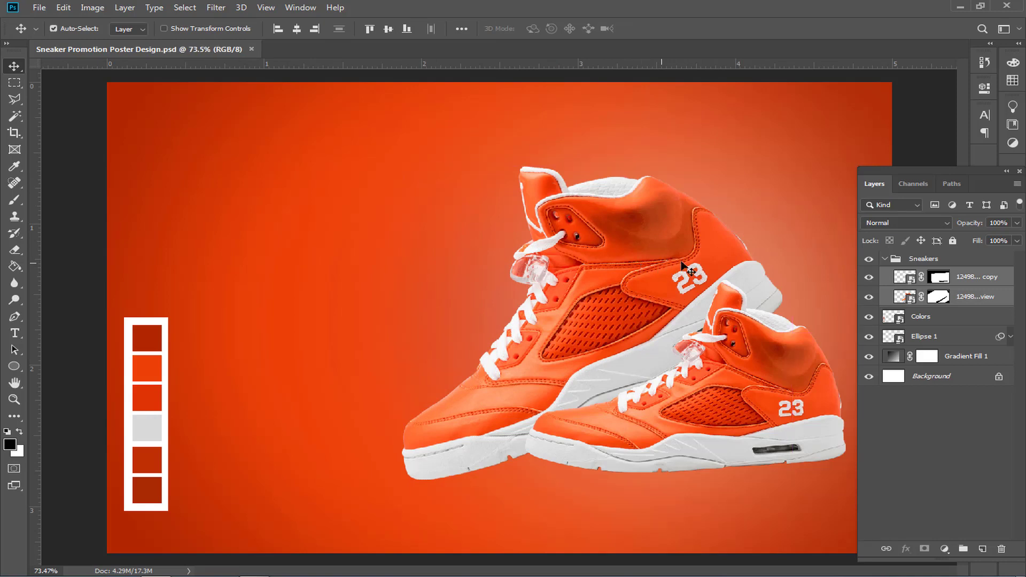
Collapse the Sneakers group and enable a Drop Shadow layer style on it.
click(887, 261)
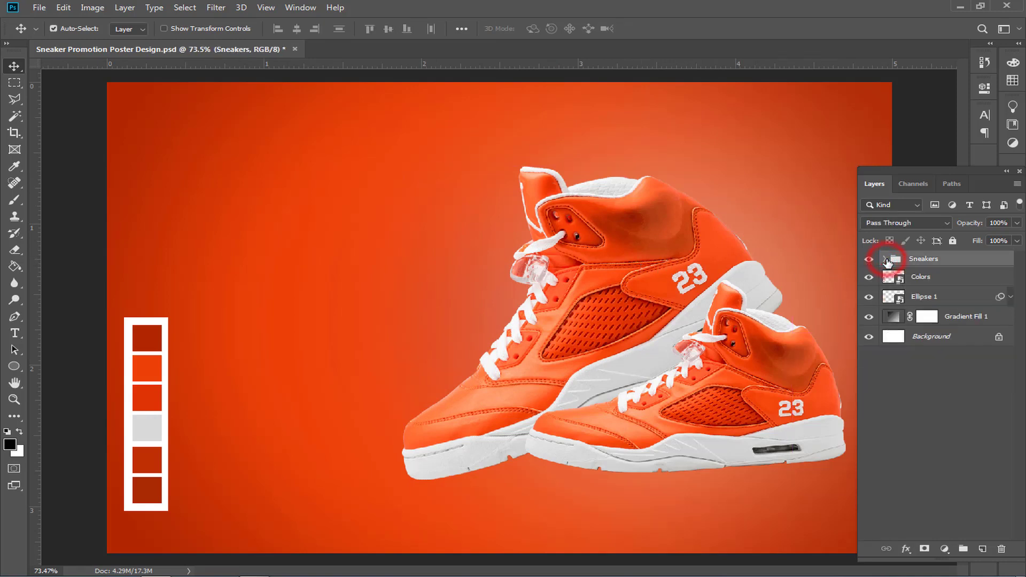
double_click(993, 260)
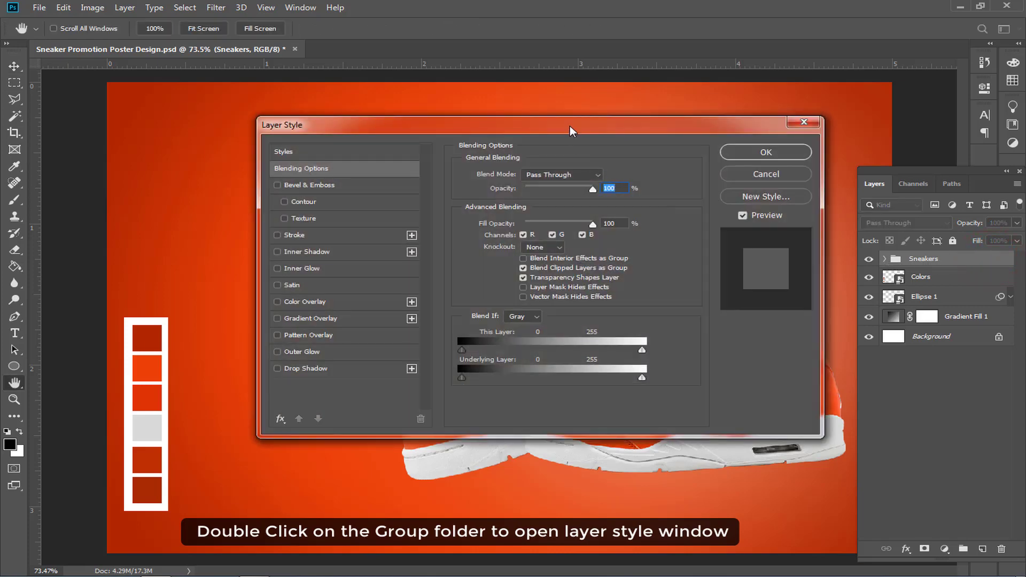
drag(570, 126, 697, 16)
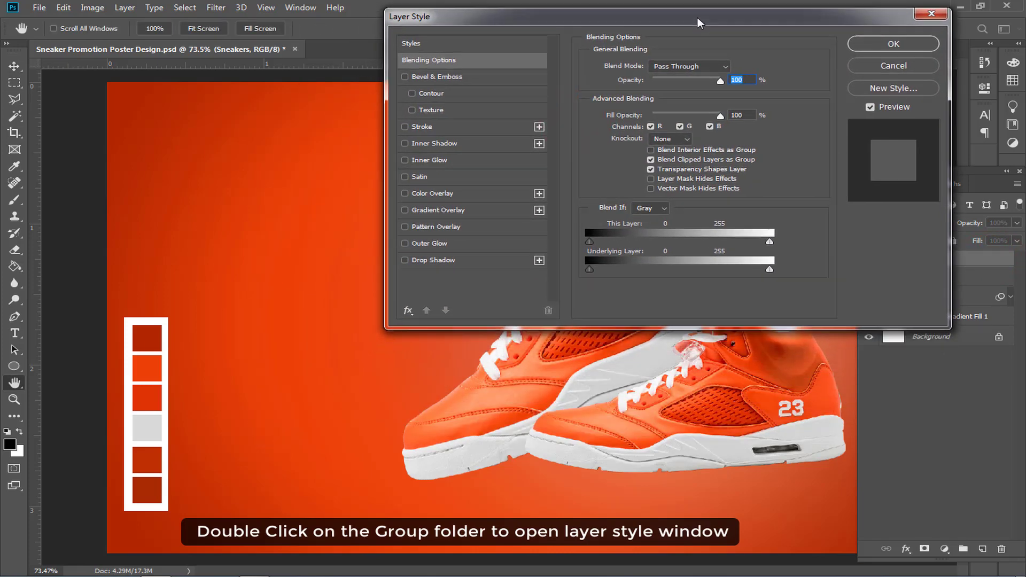
click(404, 261)
click(442, 261)
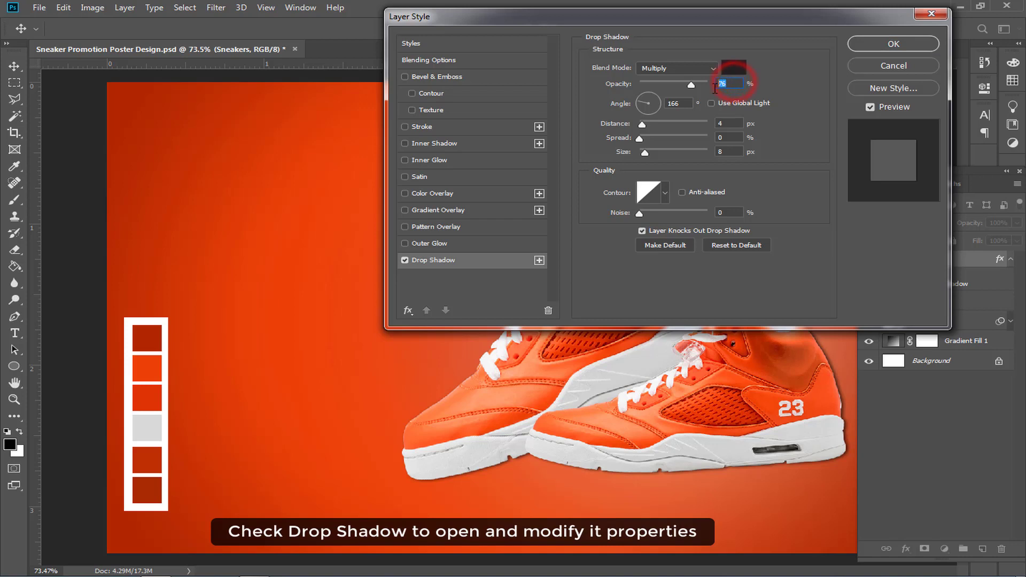
Set the sneakers' drop shadow to 20% opacity, 82° angle, 24 px distance and 9 px size, and apply it.
text(20)
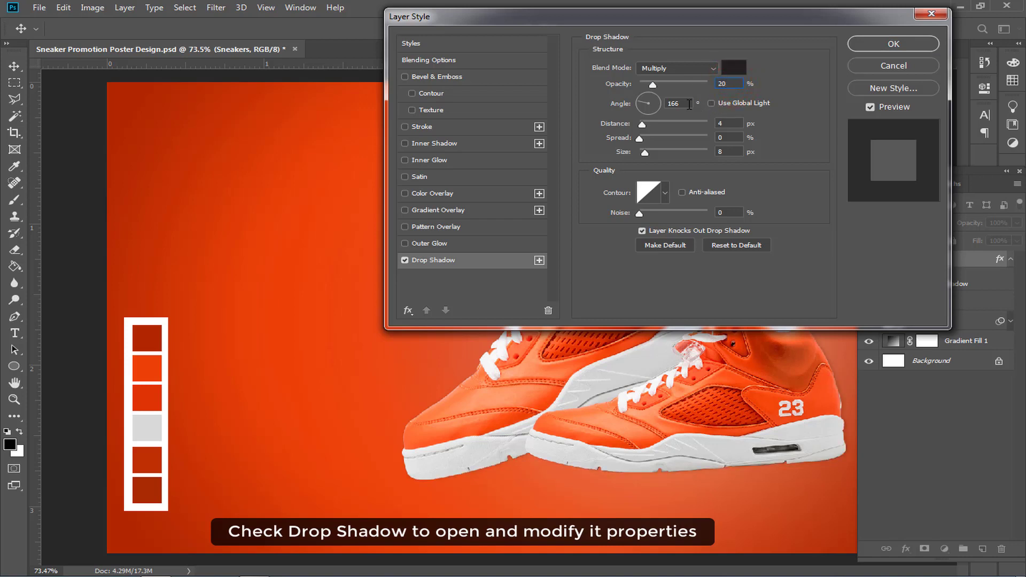
text(82)
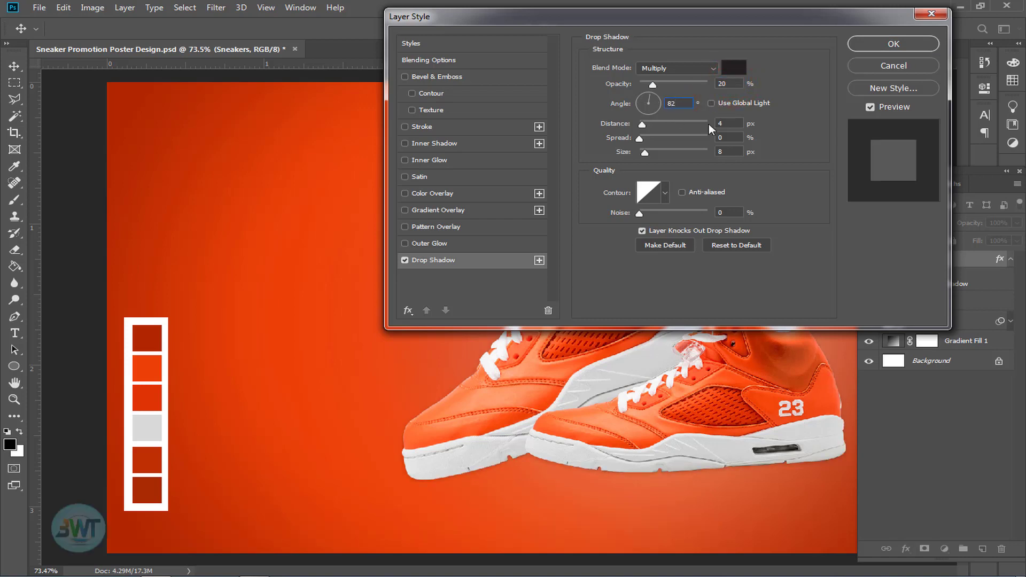
key(Tab)
text(24)
key(Tab)
key(Tab)
text(9)
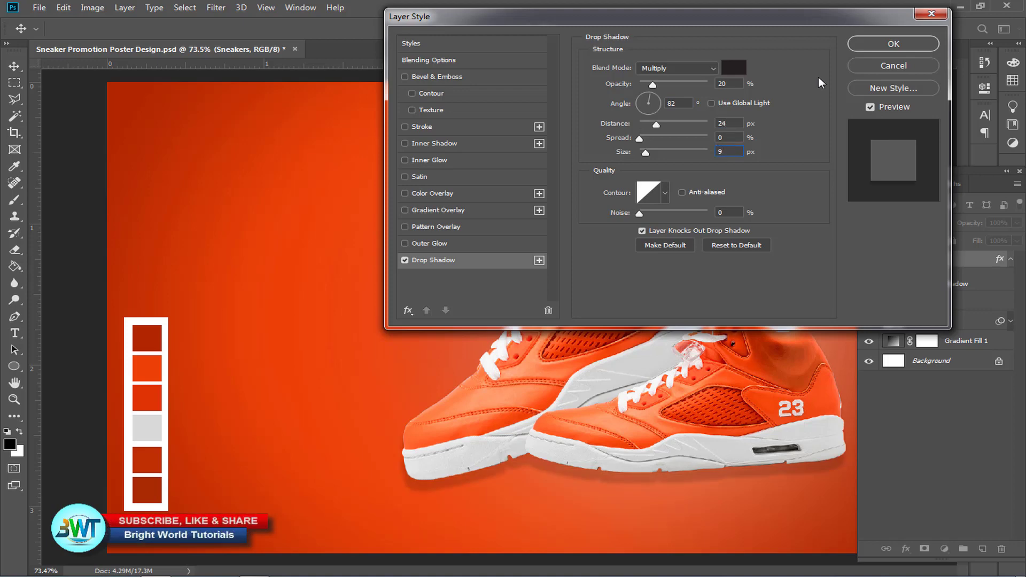
click(872, 46)
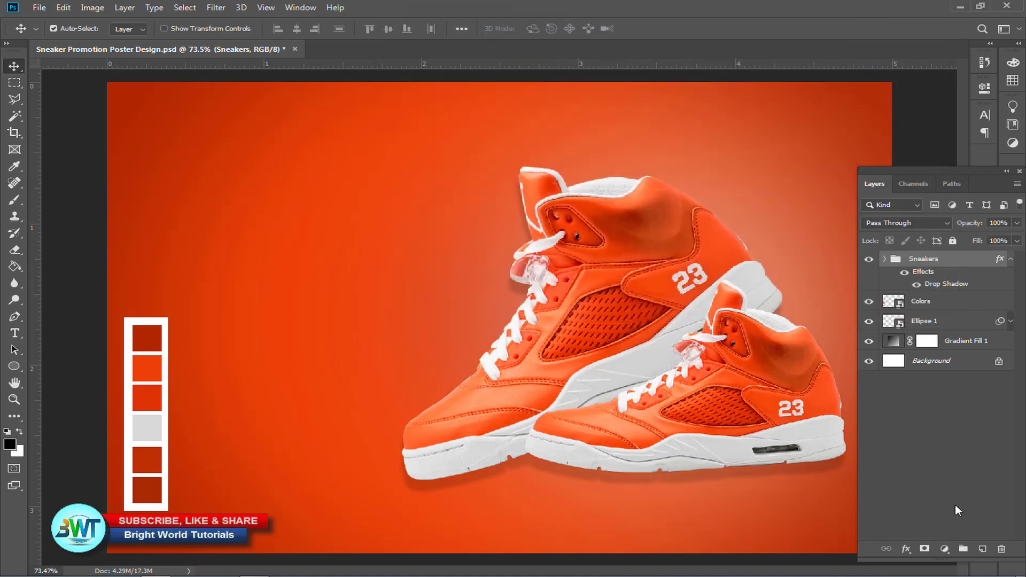
Create a new layer group above Sneakers and name it Text.
click(962, 549)
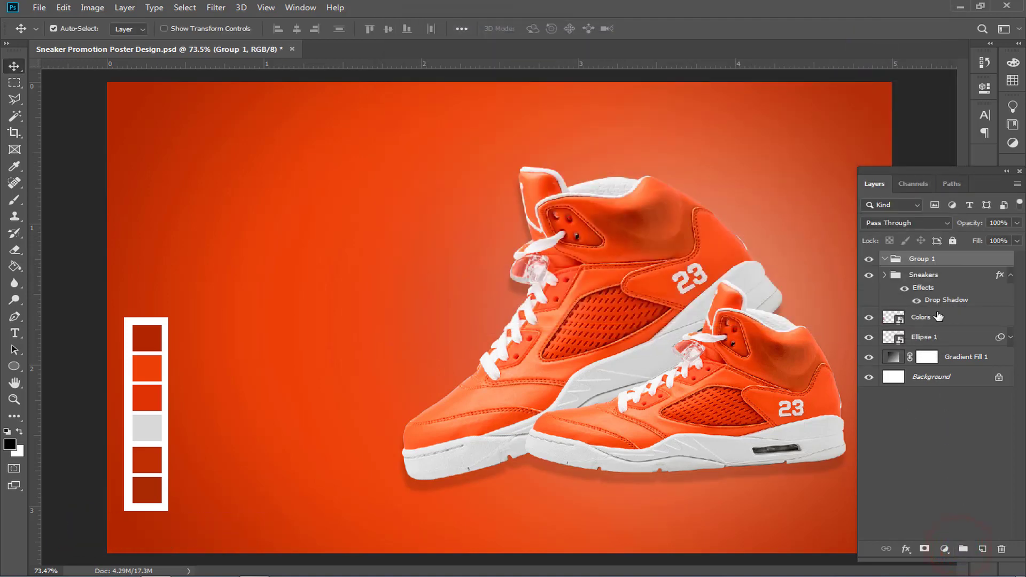
double_click(924, 260)
text(Text)
key(Return)
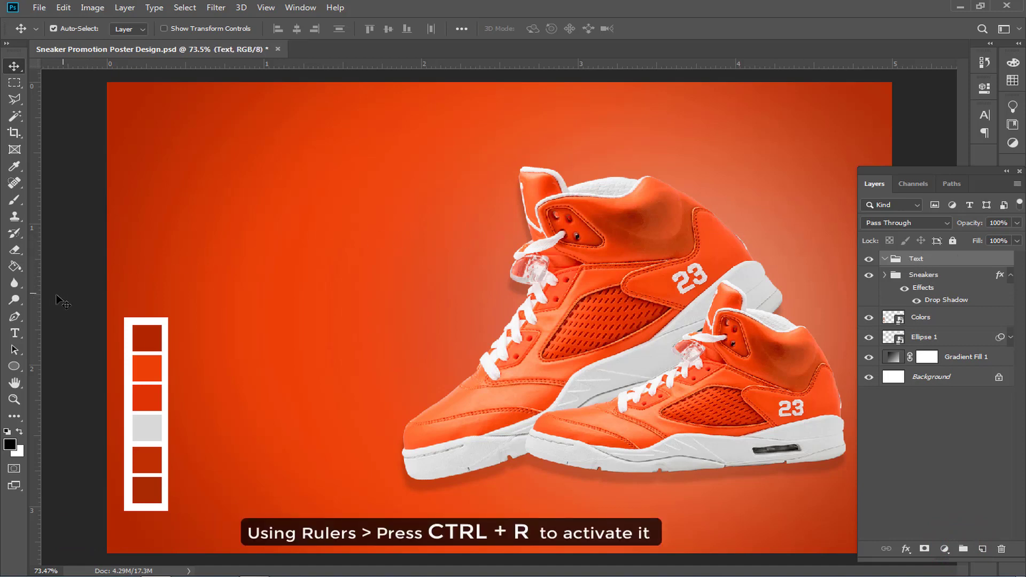
Place two vertical and three horizontal guides to frame the text area beside the sneakers.
drag(38, 305, 201, 302)
drag(37, 345, 479, 365)
drag(409, 65, 402, 312)
Add a white 72 pt "5" in Futura Bk BT Book Italic and align it to the first vertical guide, below the upper horizontal guide.
click(15, 334)
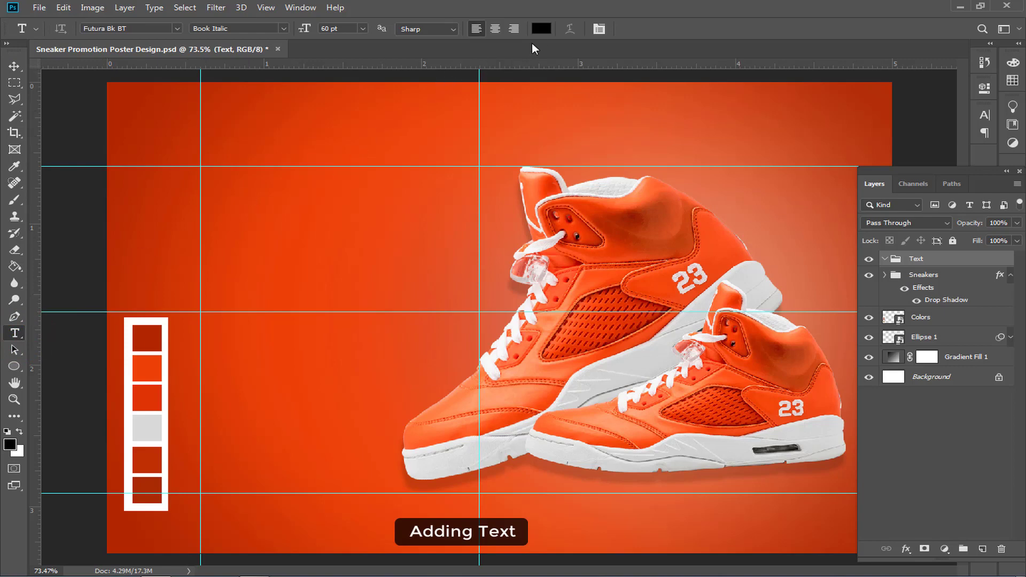
click(541, 29)
drag(438, 196, 385, 170)
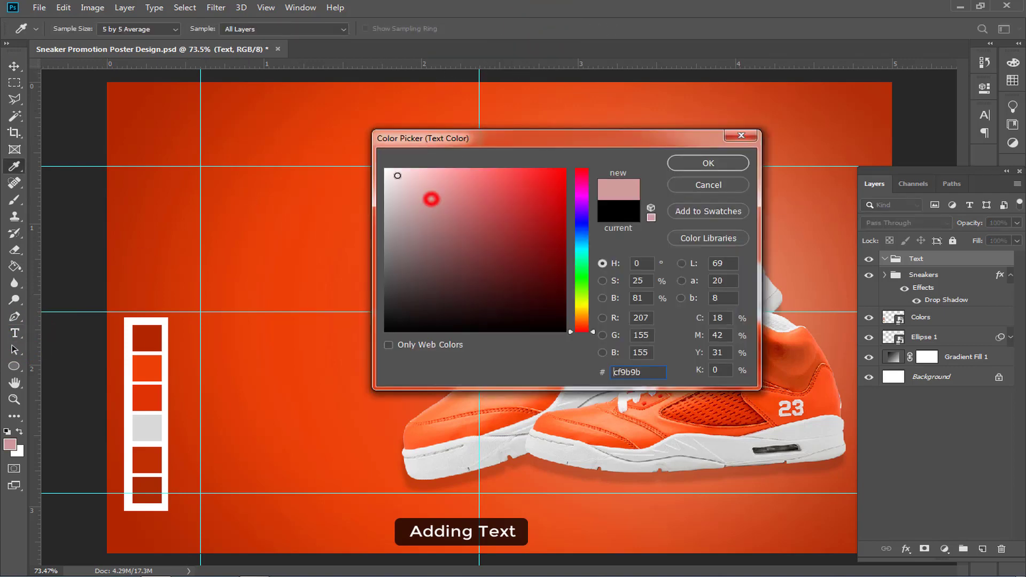
click(692, 164)
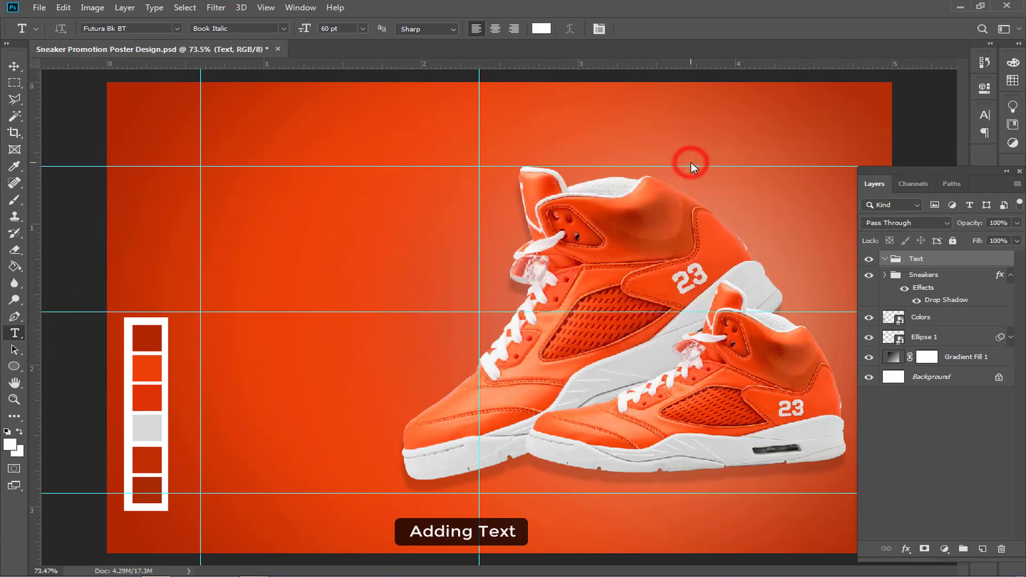
click(360, 25)
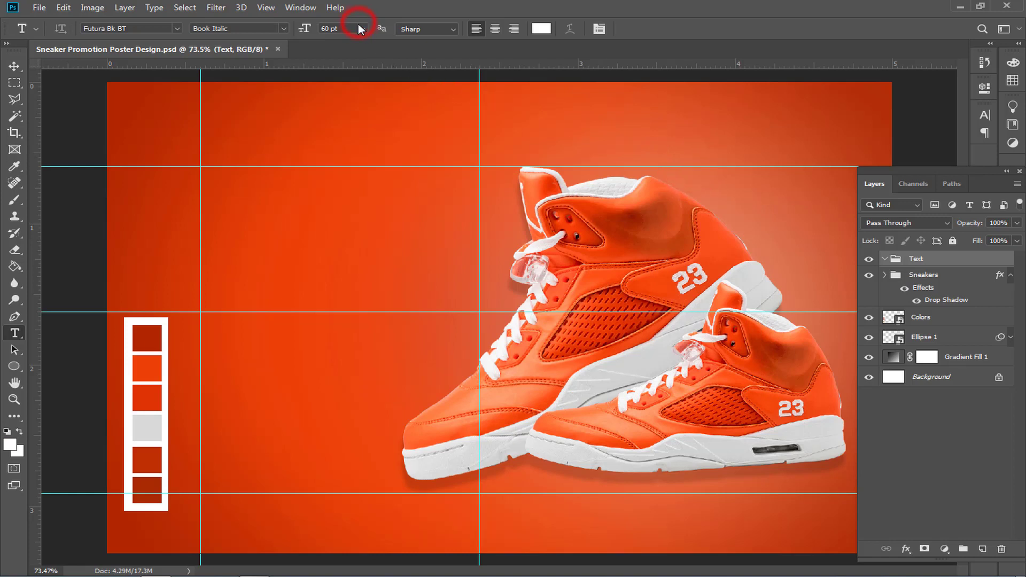
click(355, 191)
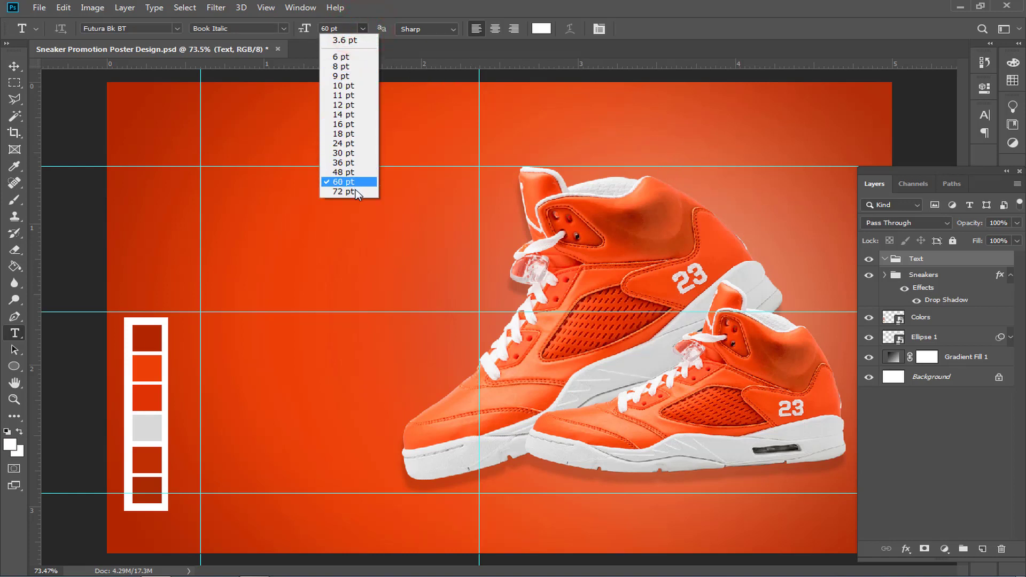
click(332, 241)
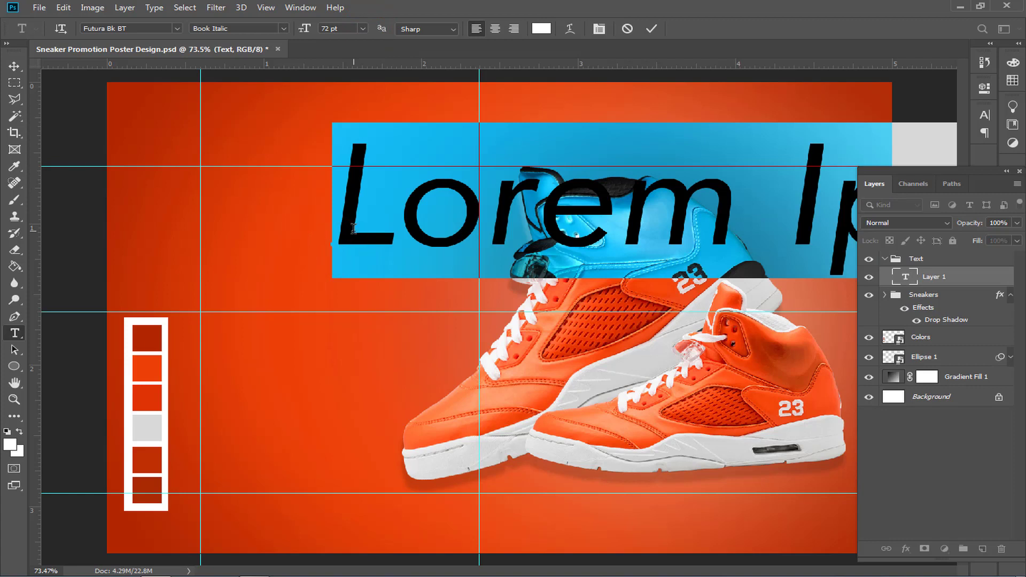
text(5)
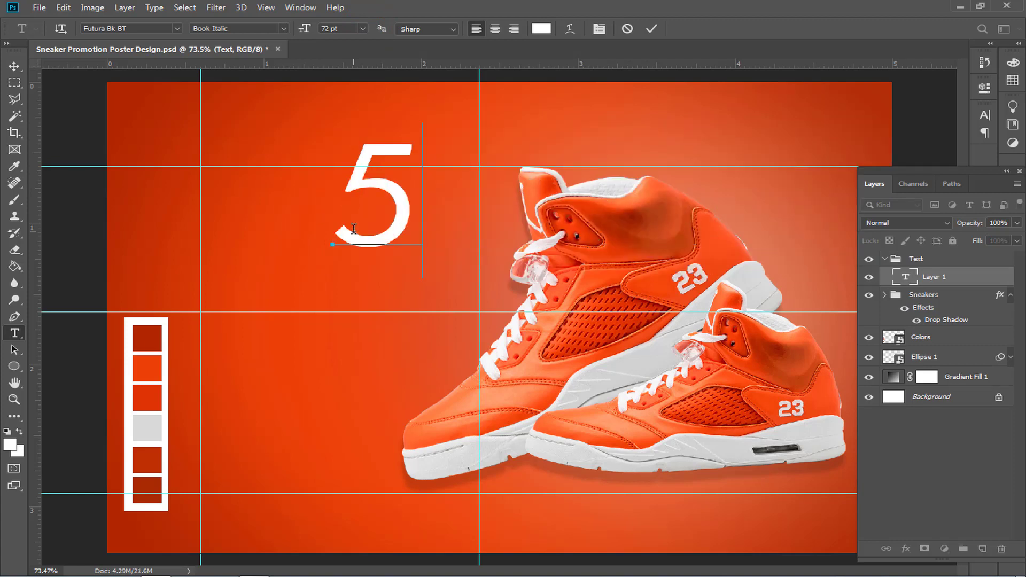
click(14, 66)
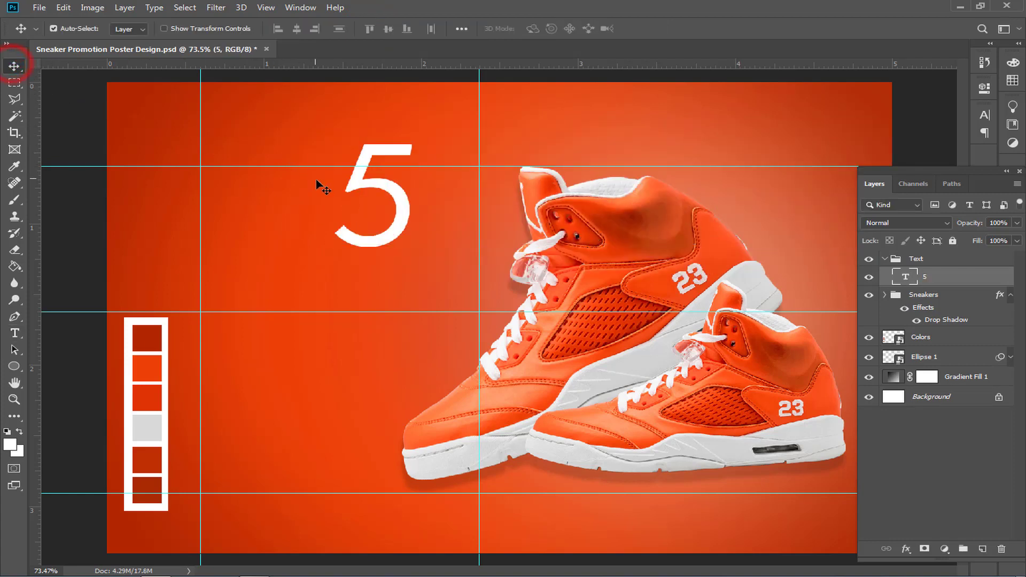
drag(357, 181, 347, 208)
Duplicate the "5" text layer, offset one of the two to the right, and change the copy's text to "AIR".
key(ctrl+j)
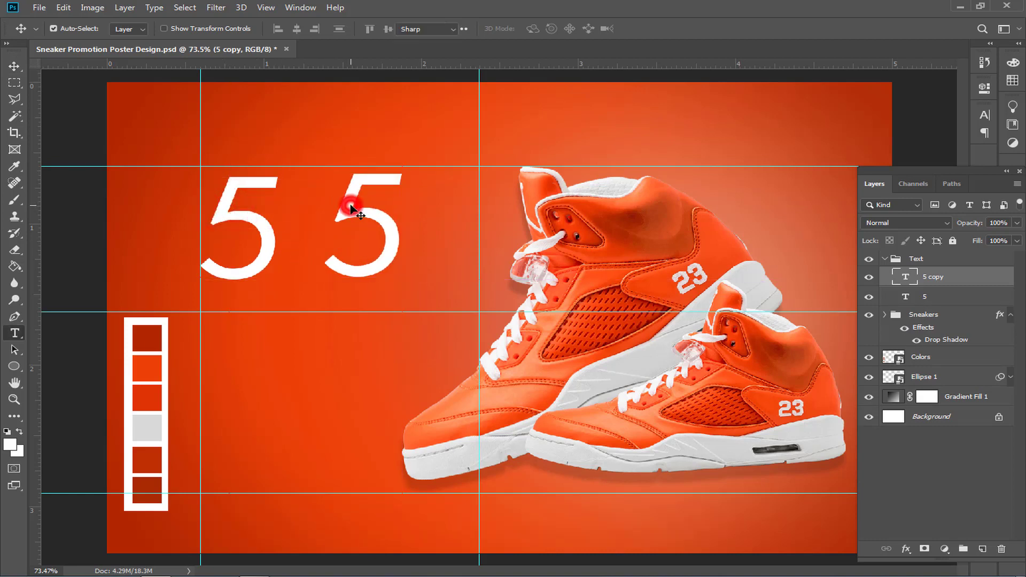
double_click(348, 204)
text(AIR)
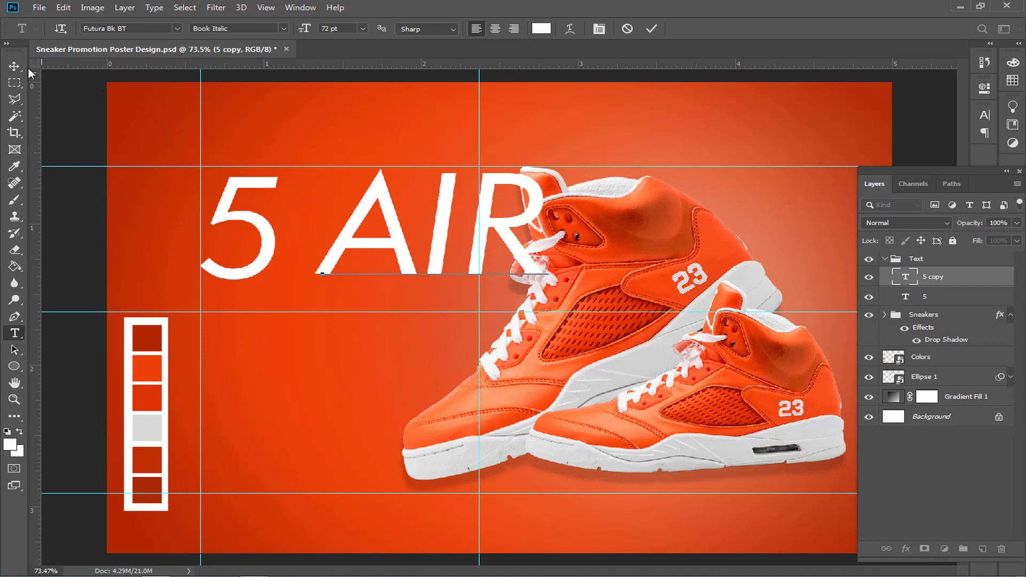
click(14, 67)
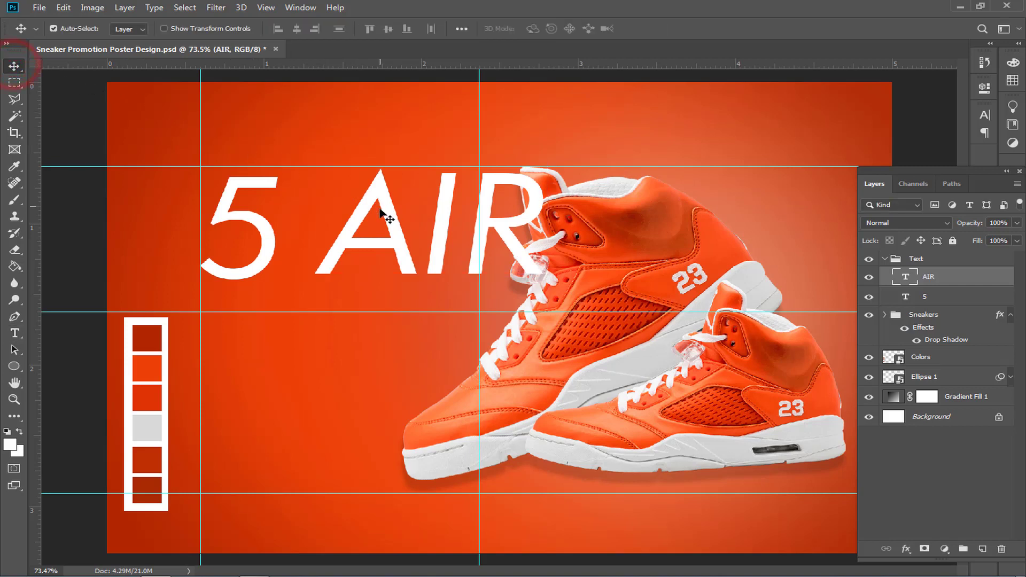
Move the "AIR" text up and left so it sits tightly against the "5", slightly raised.
drag(384, 213, 332, 174)
key(Left)
key(Left)
key(Left)
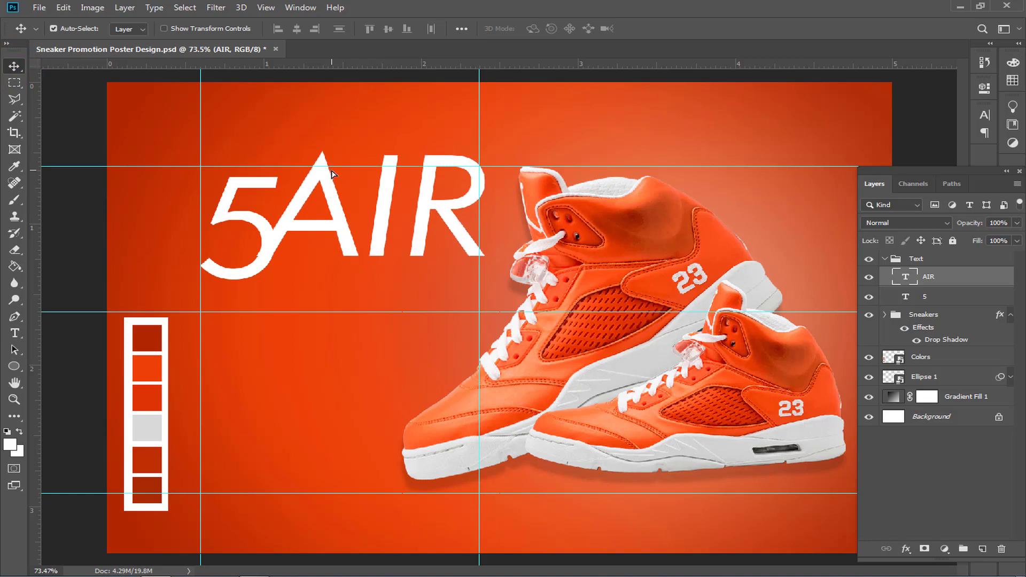
key(Right)
key(Right)
Duplicate the "AIR" text below the heading, set the copy to 36 pt and change it to "JORDAN TOP 3".
key(ctrl+j)
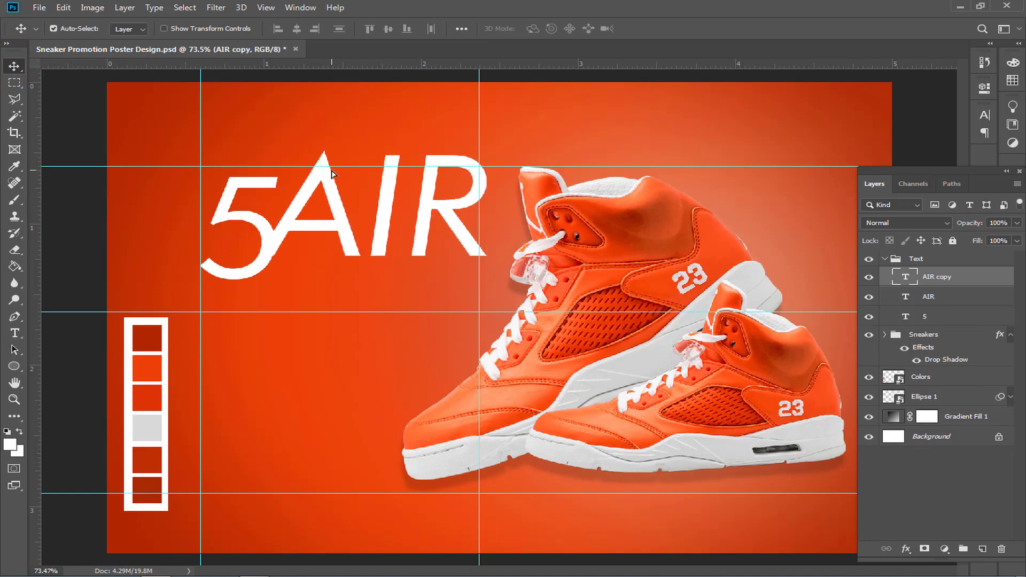
drag(331, 170, 305, 322)
double_click(428, 367)
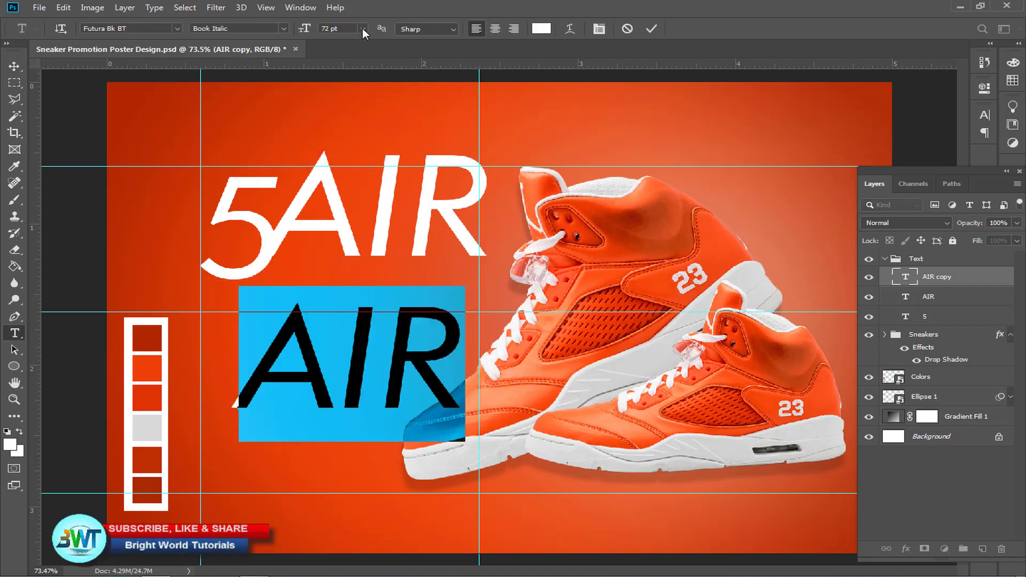
click(362, 28)
click(342, 163)
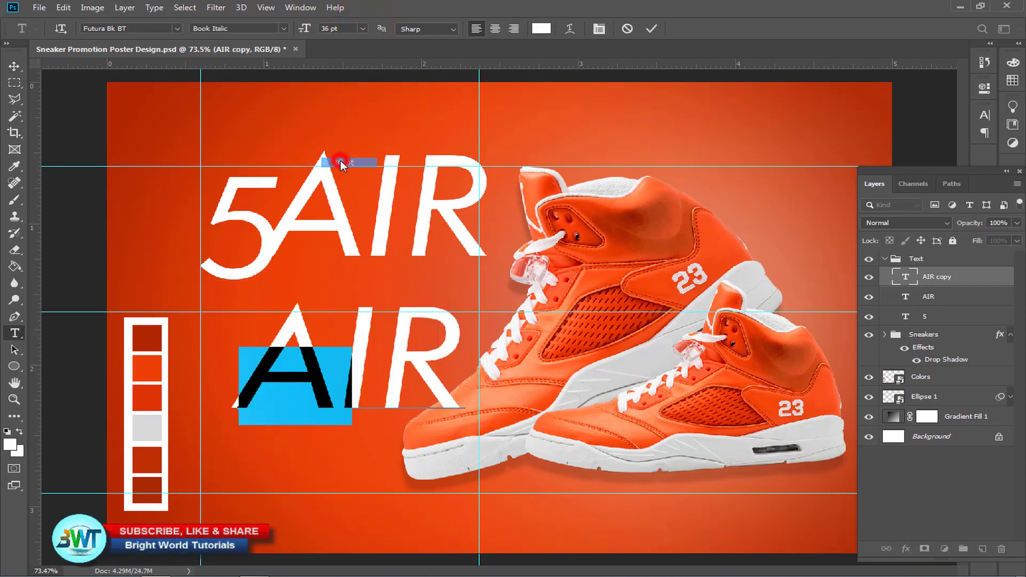
text(JORDAN TOP 3)
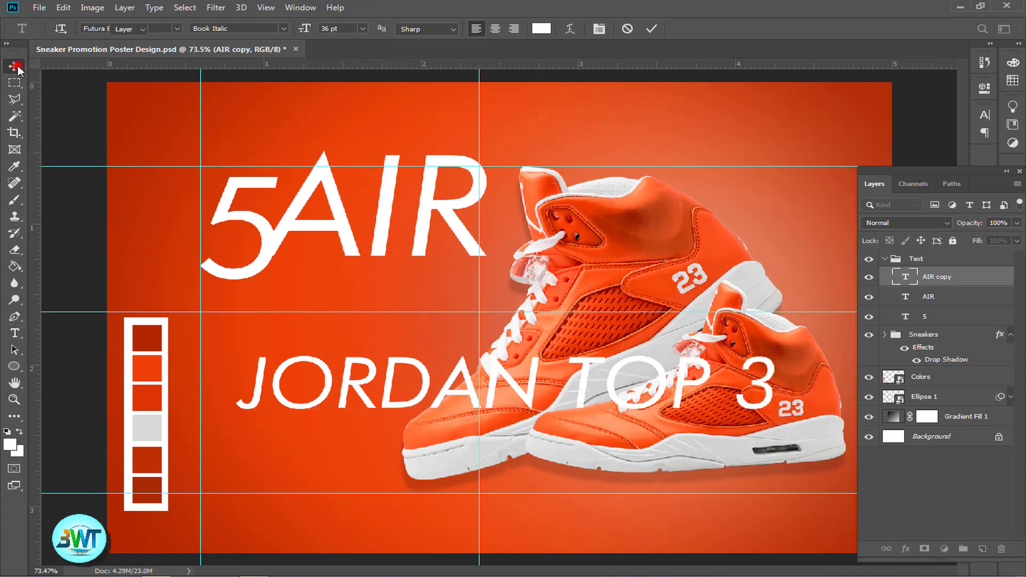
click(14, 66)
Scale the "JORDAN TOP 3" text to about 46.75% and place it directly beneath "AIR", above the middle horizontal guide.
key(ctrl+t)
drag(795, 349, 646, 362)
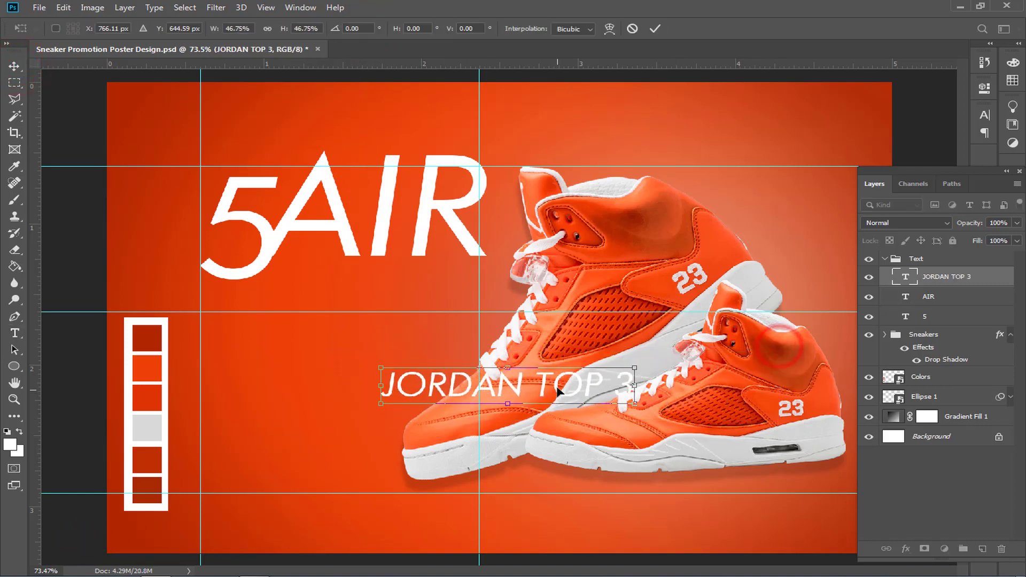
drag(555, 378, 414, 300)
key(Return)
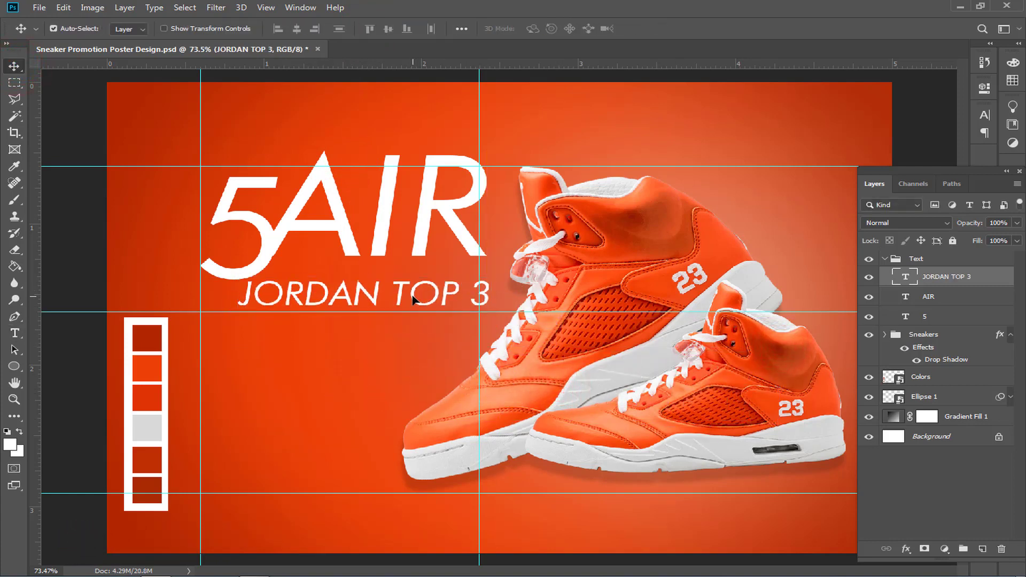
Change the font of the "JORDAN TOP 3" text to Duldolar Regular.
click(984, 114)
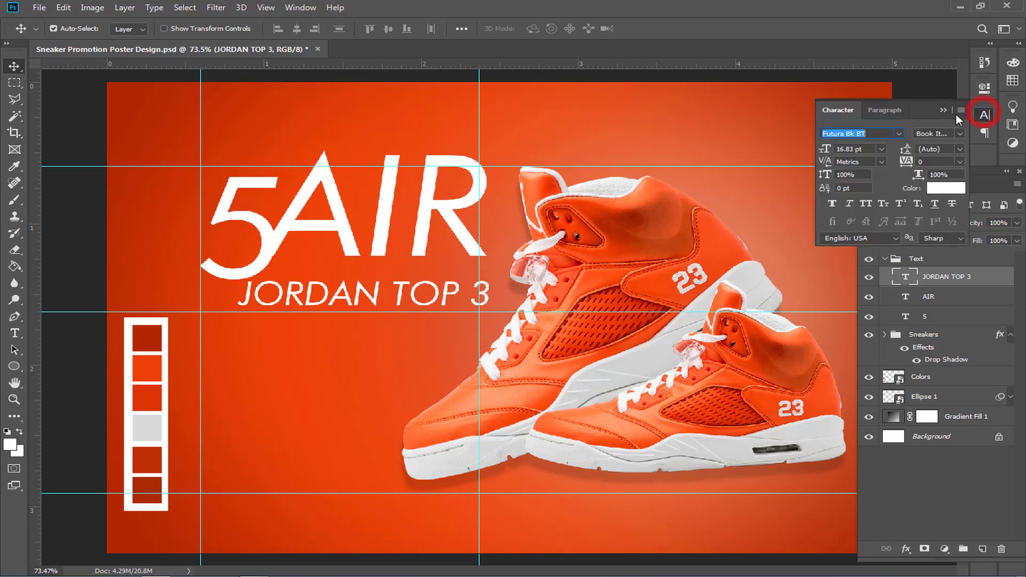
click(901, 134)
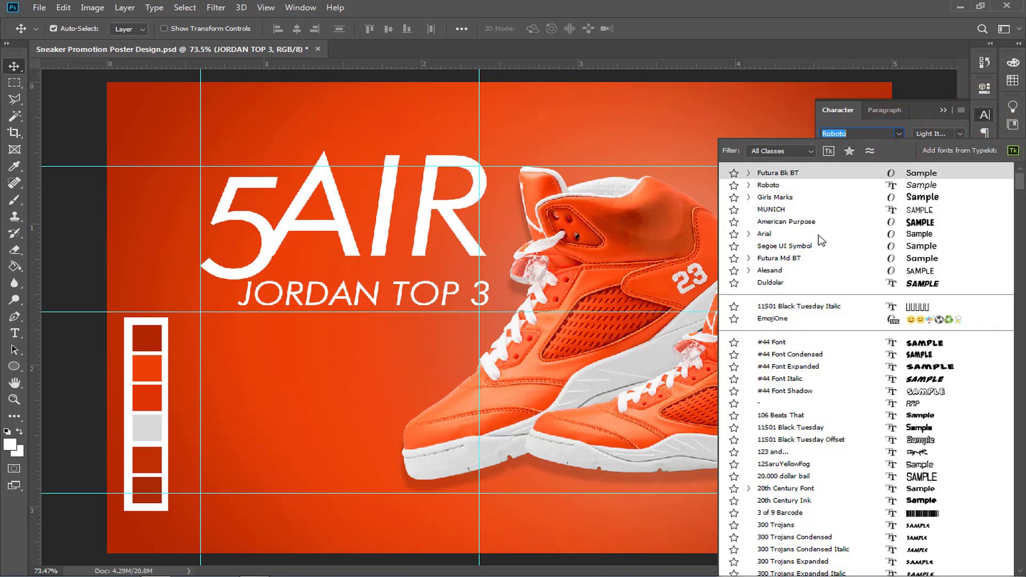
click(784, 283)
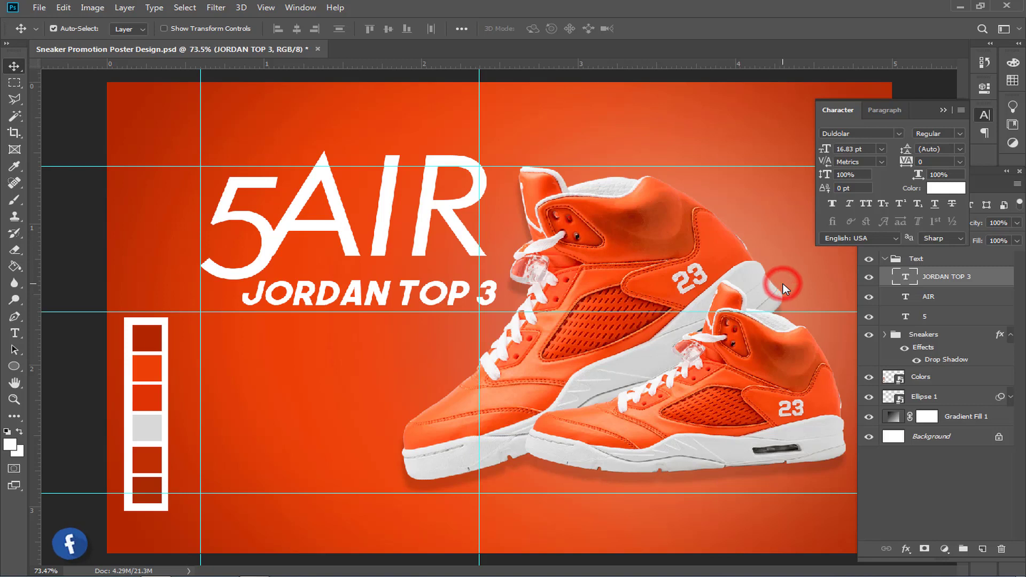
click(942, 110)
Scale the "JORDAN TOP 3" text to about 85% and move it up tight under "AIR", beside the base of the "5".
key(ctrl+t)
drag(495, 277, 475, 280)
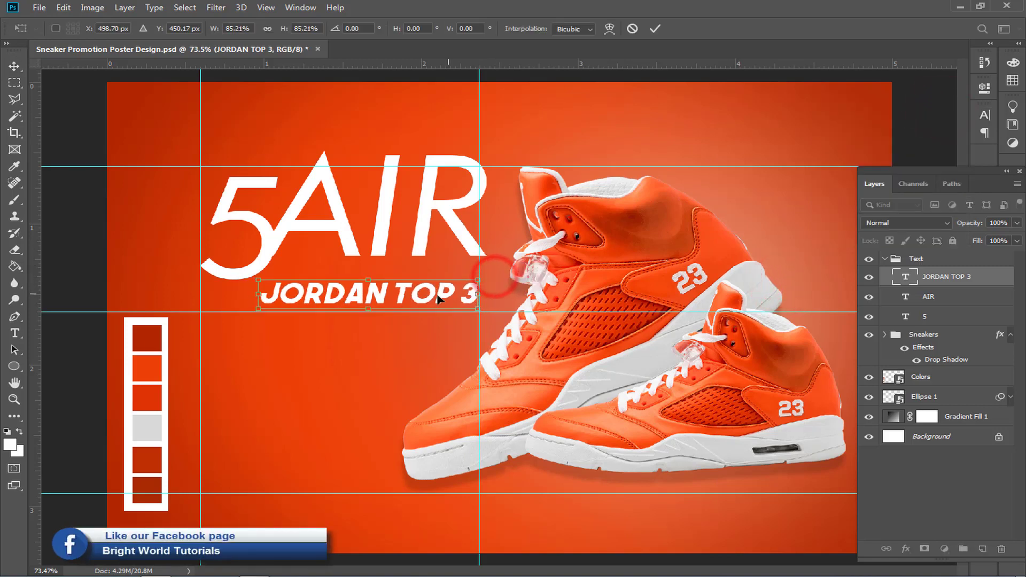
drag(381, 296, 383, 273)
key(Return)
Duplicate the "JORDAN TOP 3" text, place the copy just below the middle guide and change it to "PRODUCT OVERVIEW".
key(ctrl+j)
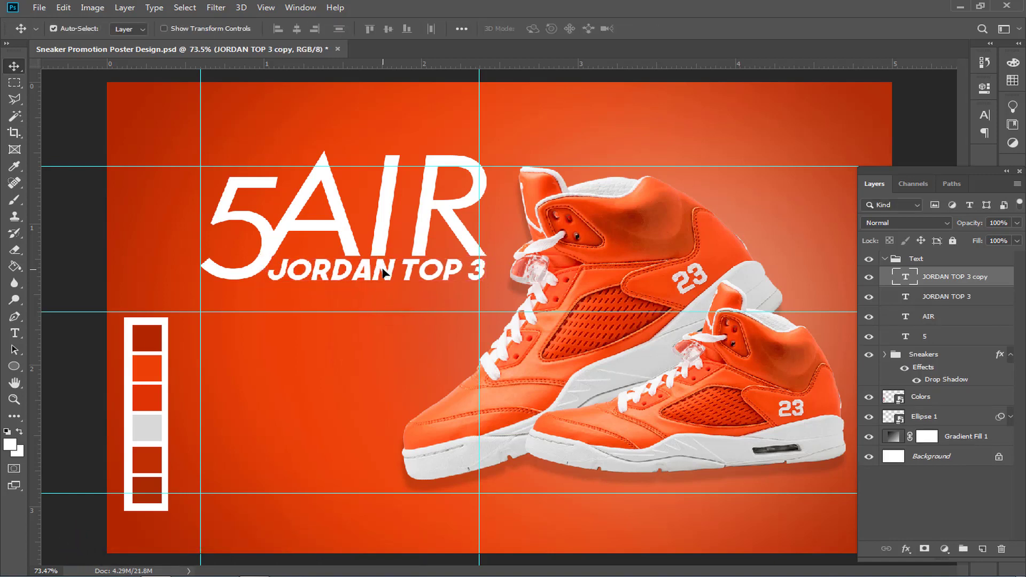
drag(383, 273, 434, 330)
double_click(439, 333)
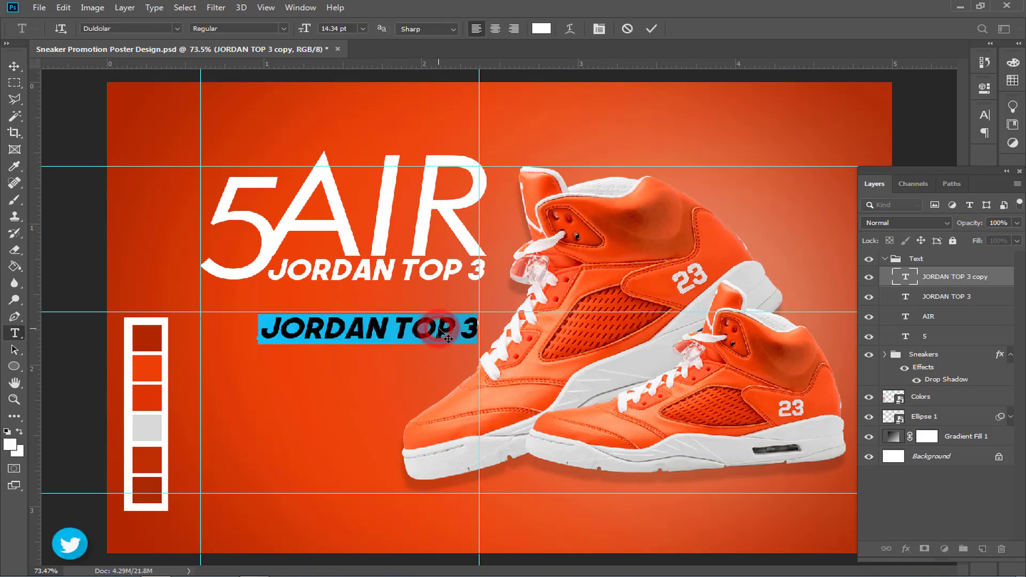
text(PRODUCT OVERVIEW)
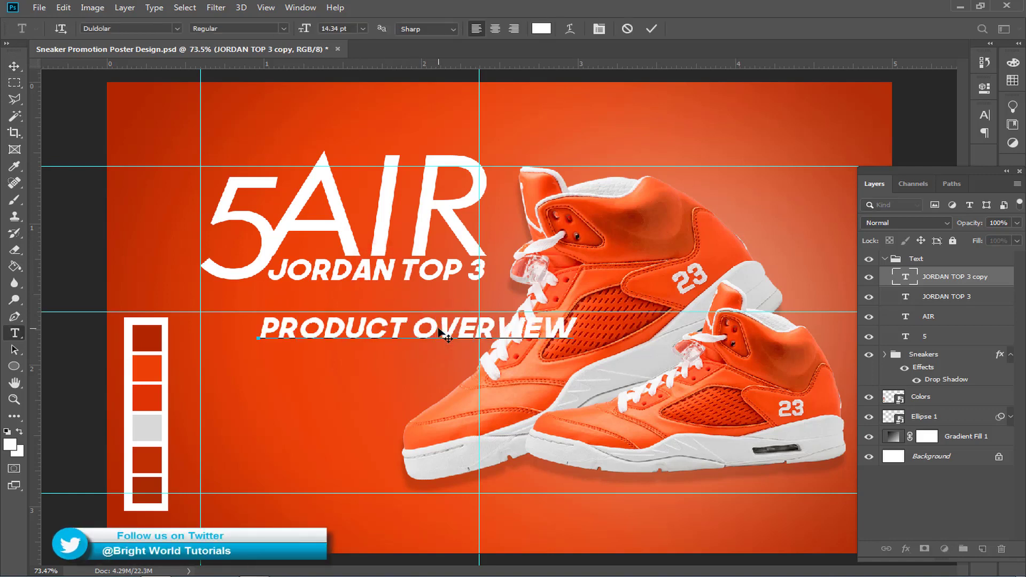
Scale the "PRODUCT OVERVIEW" text down to about 8.33 pt and place it beneath "JORDAN TOP 3", just above the middle horizontal guide.
click(14, 66)
drag(438, 328, 379, 307)
key(ctrl+t)
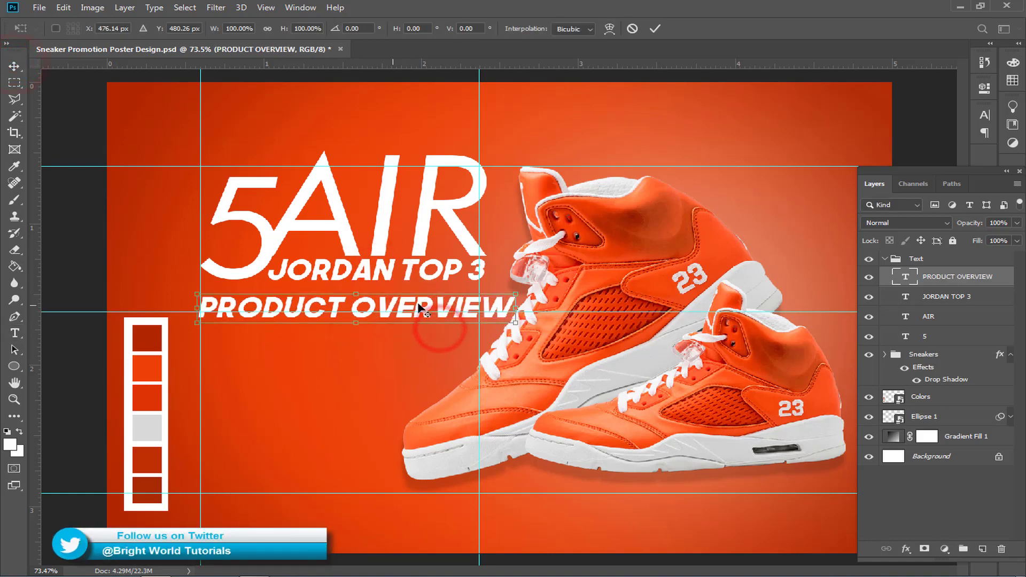
drag(515, 293, 408, 303)
key(Return)
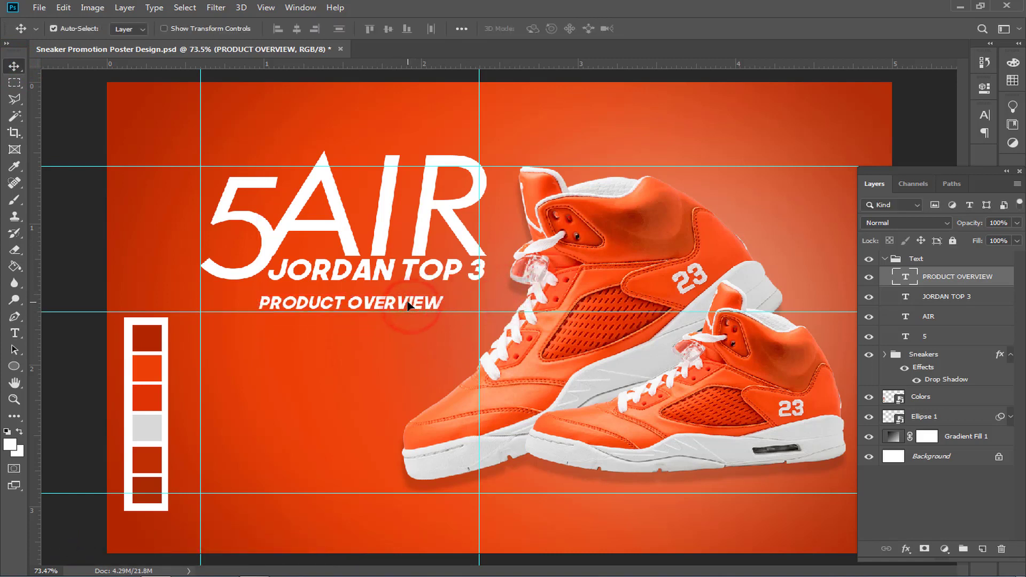
Change the font of the "PRODUCT OVERVIEW" text to Alesand Extra Bold.
click(985, 116)
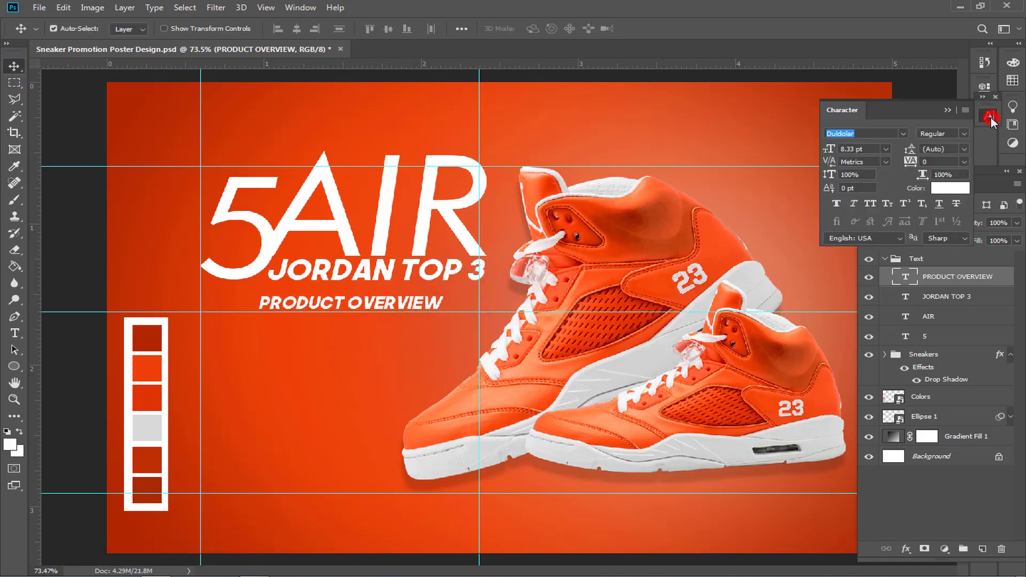
click(904, 134)
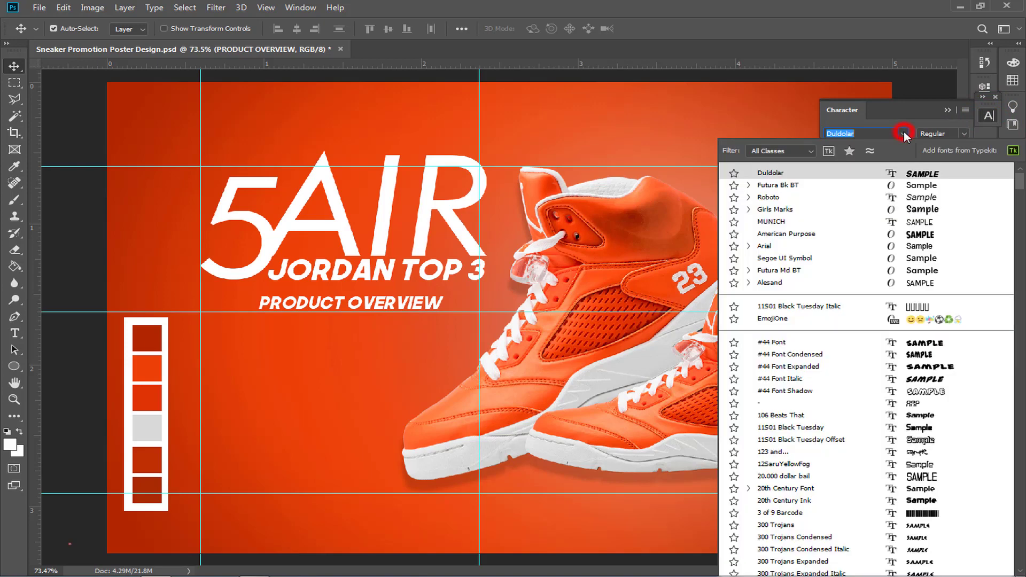
click(778, 282)
click(959, 134)
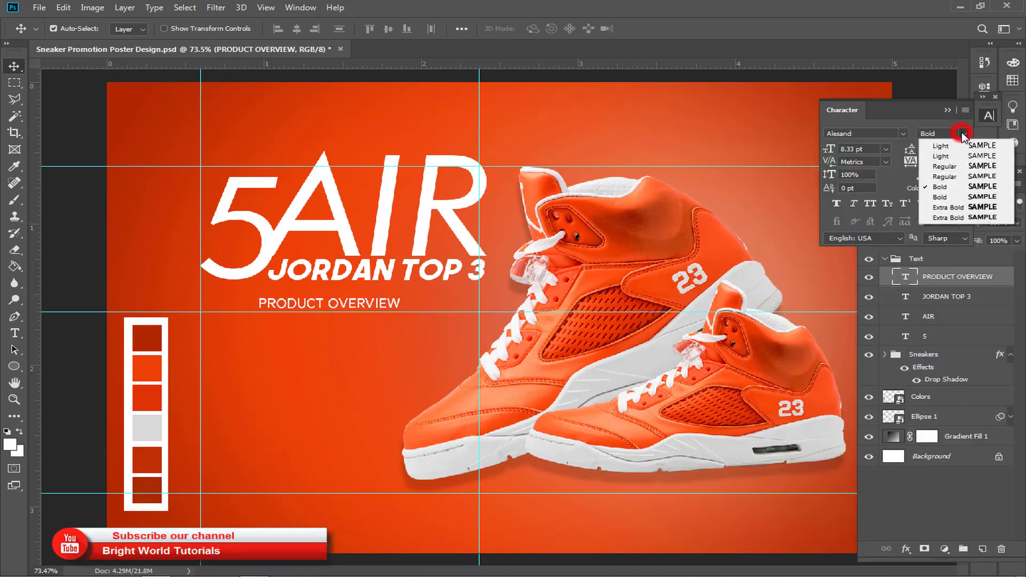
click(959, 209)
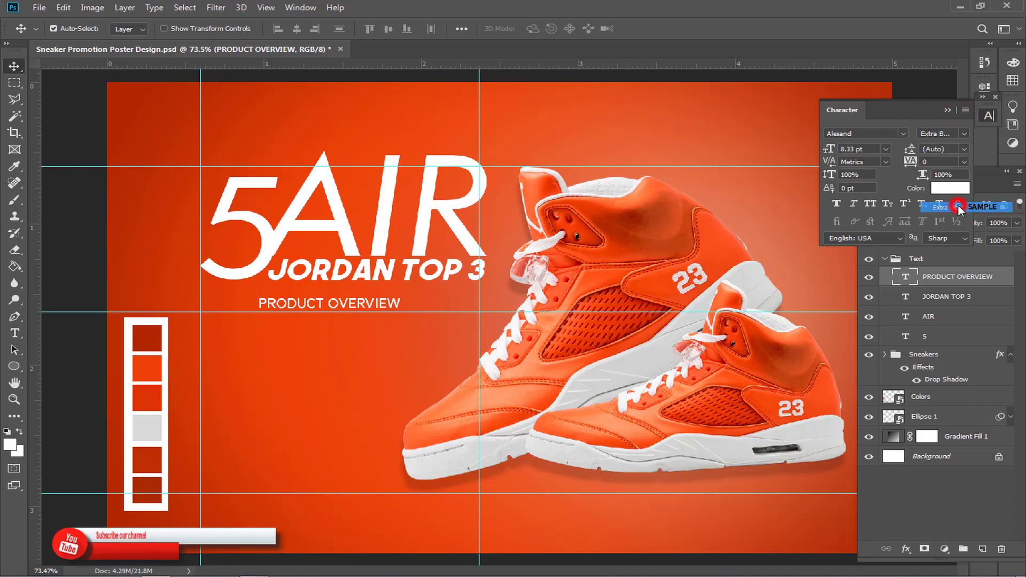
click(949, 111)
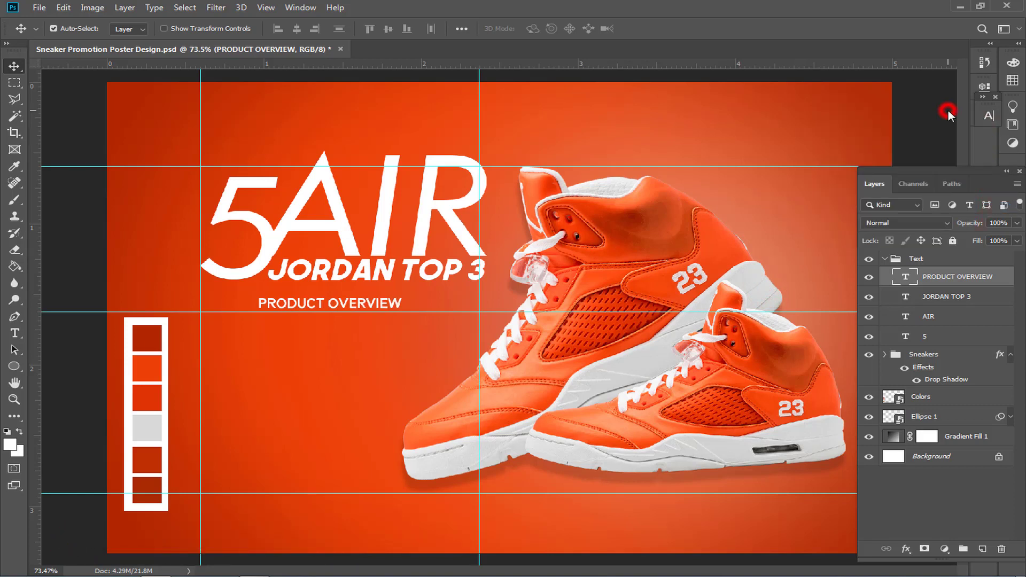
Enlarge the "PRODUCT OVERVIEW" text to about 9.67 pt and nudge it slightly to the right under "JORDAN TOP 3".
drag(380, 306, 426, 291)
key(ctrl+t)
key(Return)
key(Right)
key(Right)
key(Right)
key(Right)
key(Right)
key(Right)
key(Right)
key(Right)
key(Right)
key(Right)
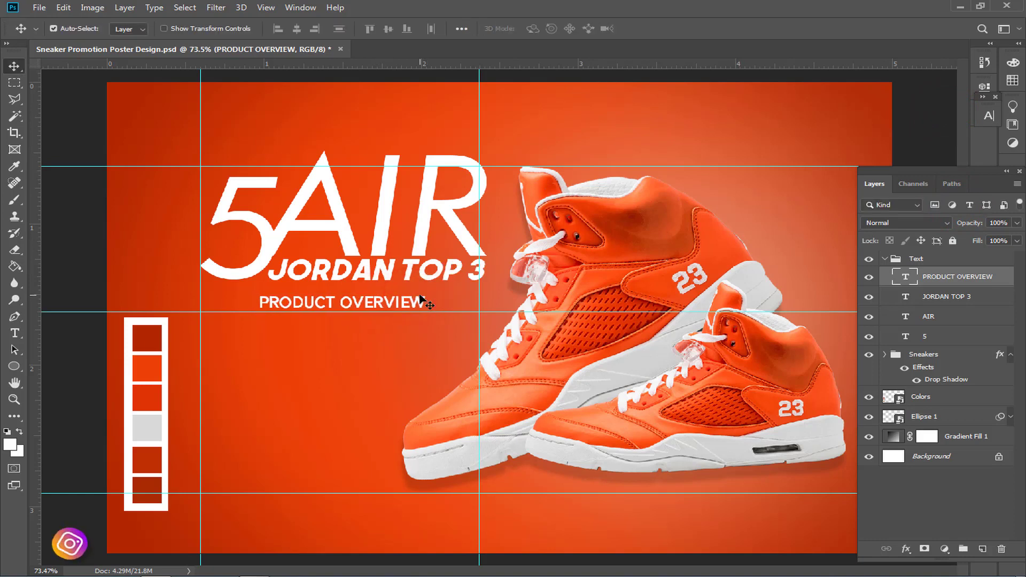
Set up the Pen tool in Path mode with the Exclude Overlapping Shapes path operation.
click(14, 319)
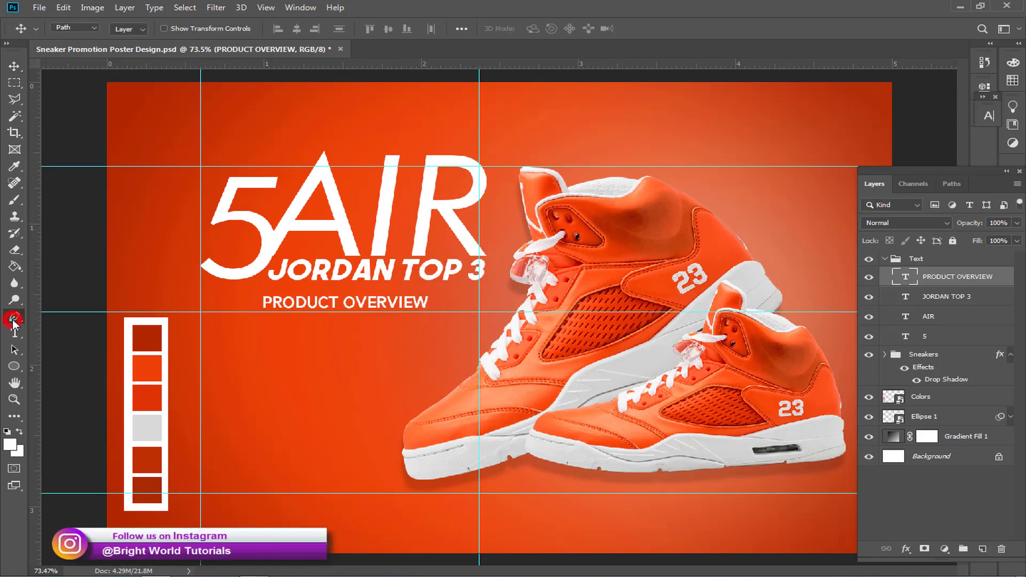
click(79, 29)
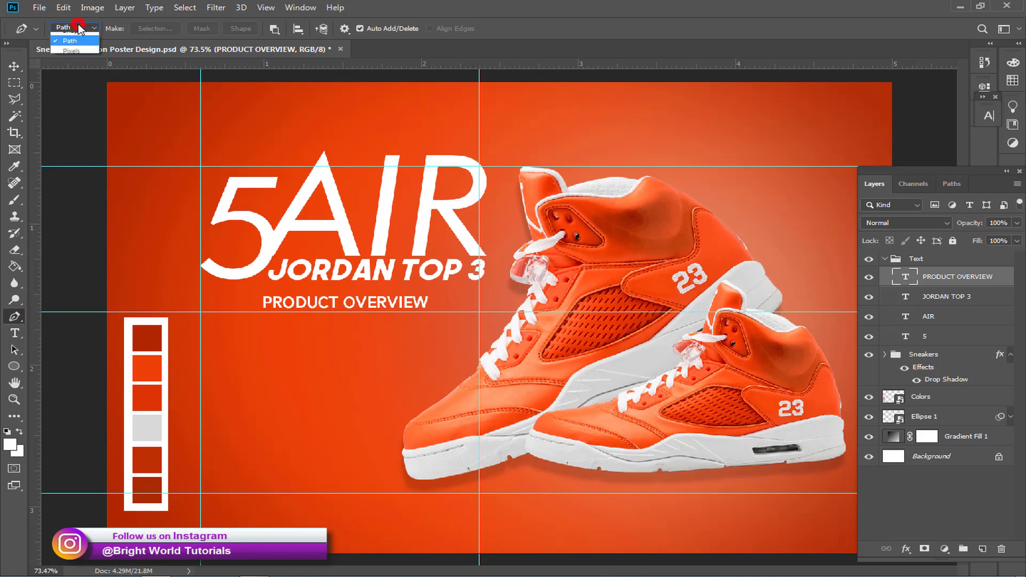
click(70, 52)
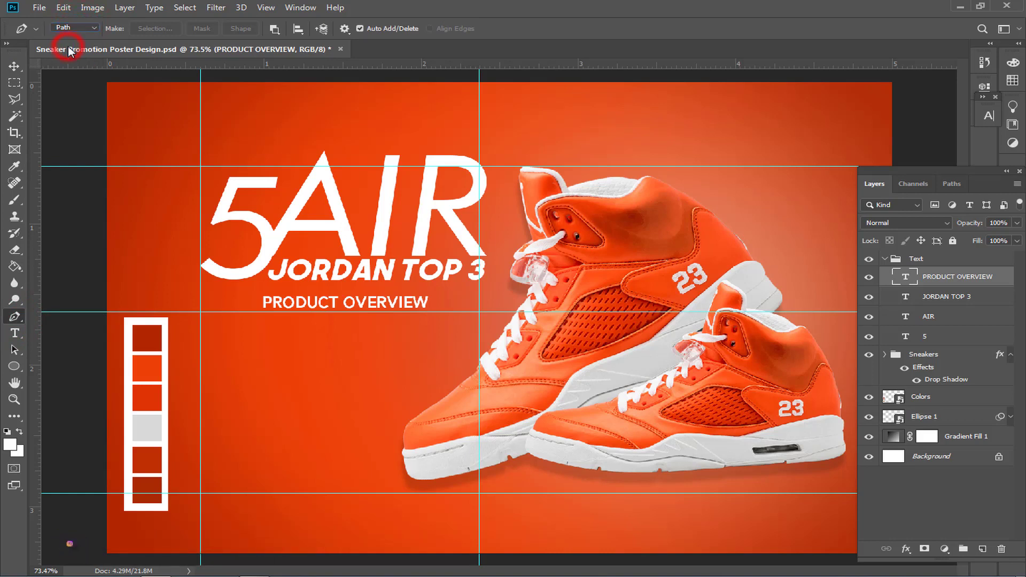
click(275, 29)
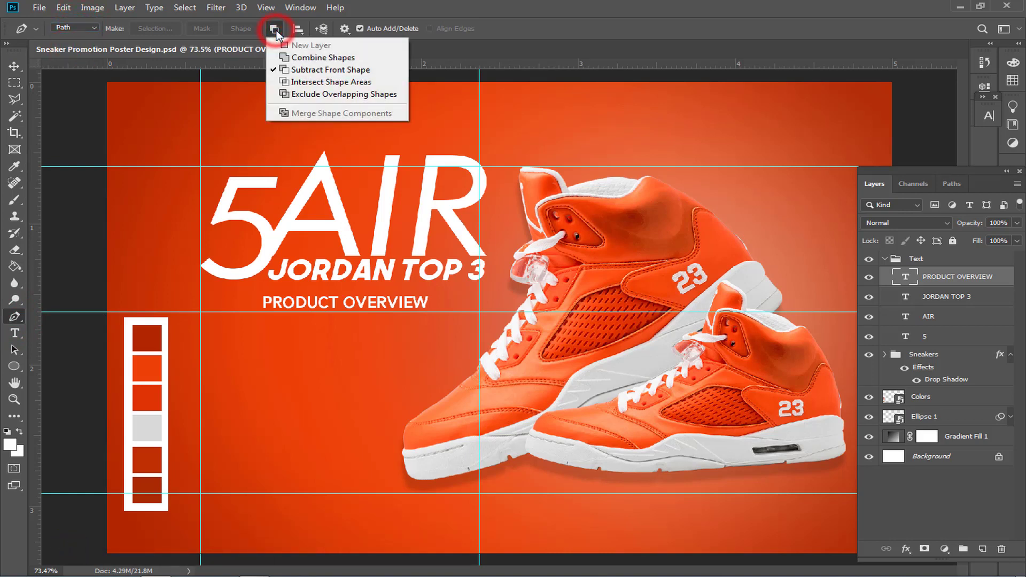
click(290, 95)
Start a path where the left vertical and middle horizontal guides cross, run it to the large sneaker and trace down its laces and upper.
key(ctrl+plus)
key(ctrl+plus)
scroll(203, 356, down, 5)
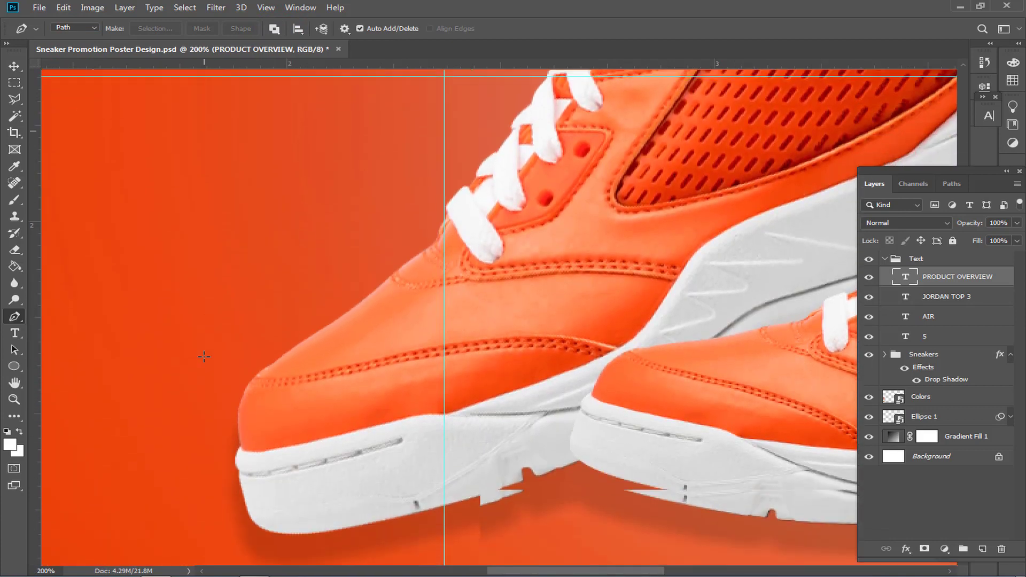
drag(509, 571, 418, 571)
scroll(394, 436, up, 5)
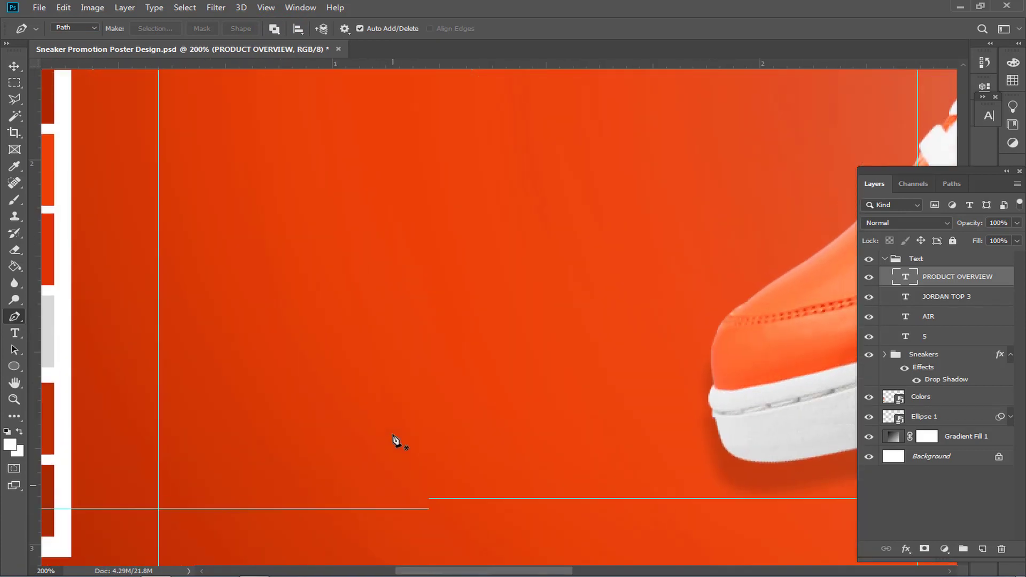
click(158, 201)
key(ctrl+minus)
click(754, 259)
key(ctrl+plus)
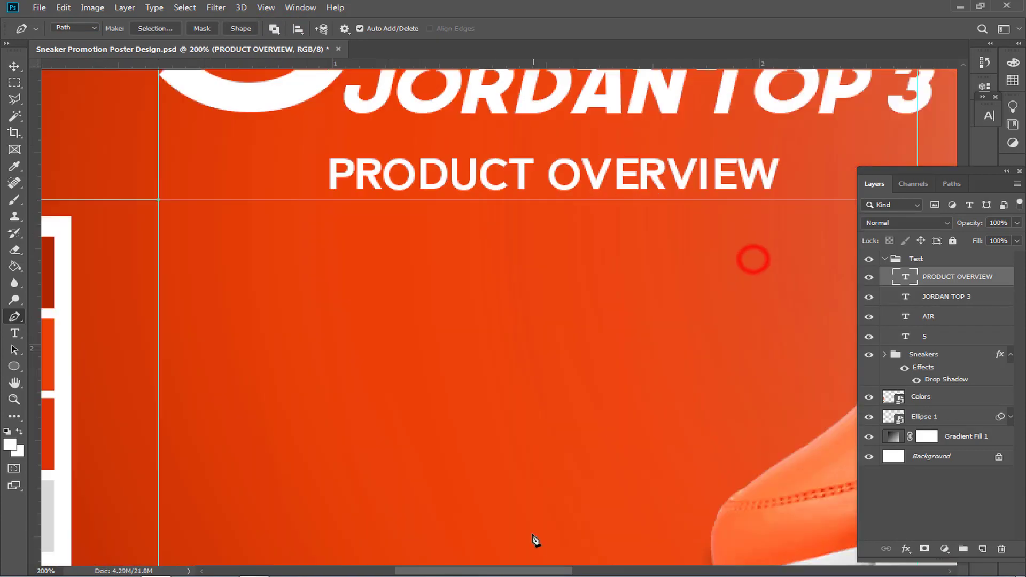
drag(526, 570, 594, 571)
scroll(607, 355, down, 3)
drag(643, 155, 587, 244)
drag(578, 246, 487, 345)
drag(503, 324, 500, 334)
drag(422, 395, 407, 406)
scroll(408, 408, down, 3)
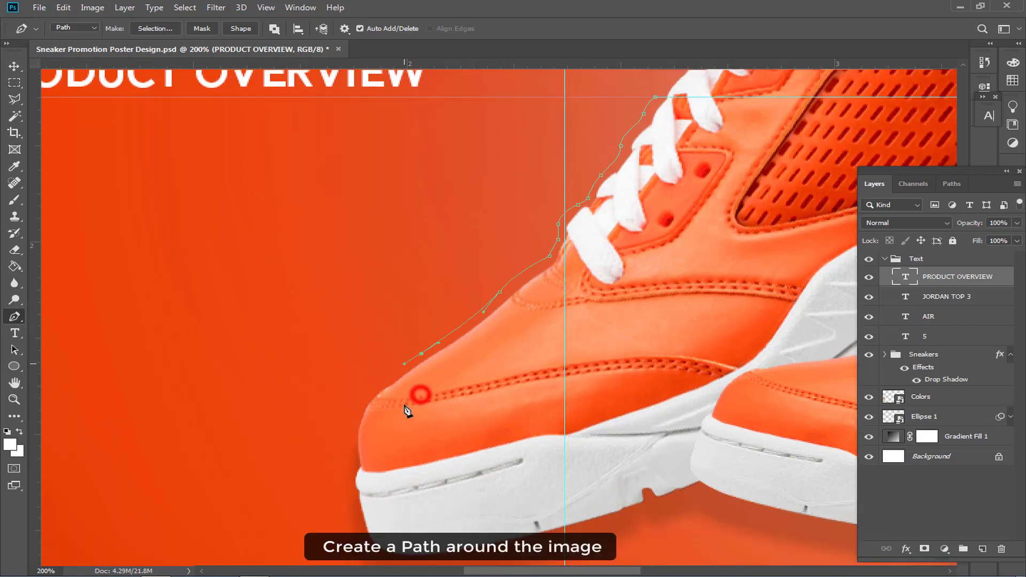
Continue the path around the toe of the large sneaker, breaking the anchor handles where the upper meets the sole.
drag(357, 376, 359, 446)
key(ctrl+z)
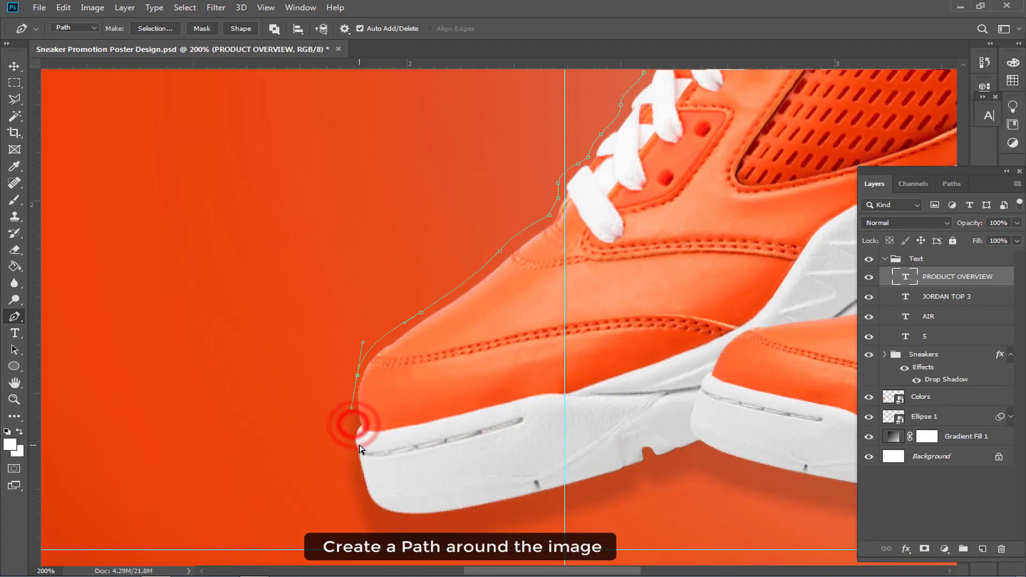
drag(352, 409, 349, 455)
alt+click(358, 375)
alt+click(353, 427)
drag(362, 515, 384, 525)
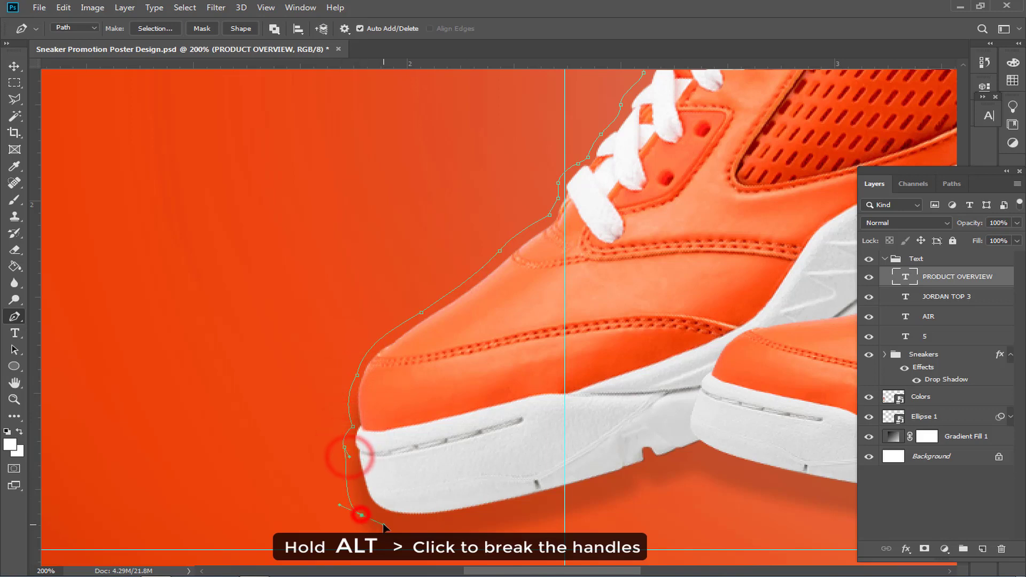
Curve the path under the large sneaker's sole to the right vertical guide, adjust the toe anchor and break the end handle.
scroll(530, 473, down, 1)
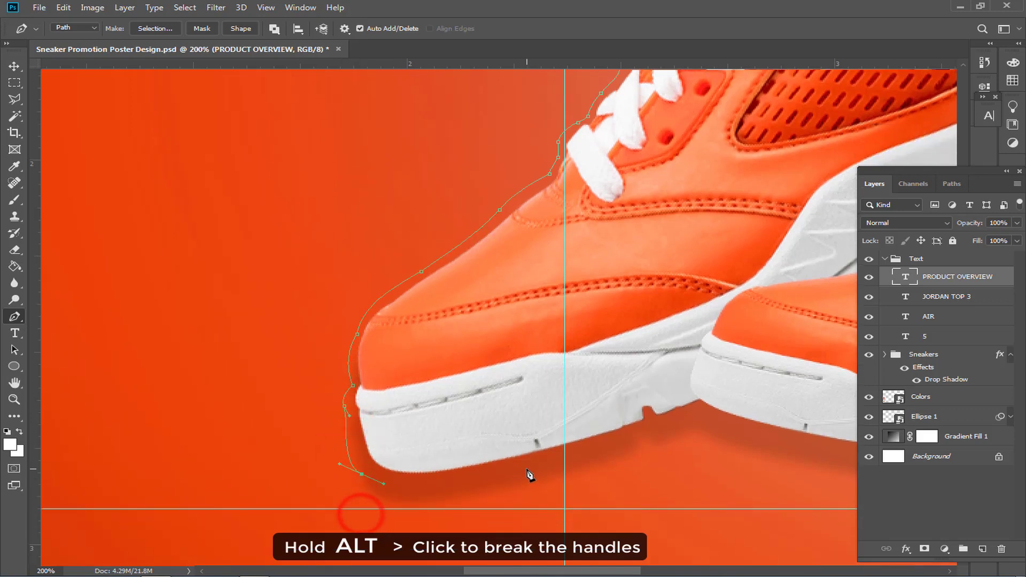
drag(565, 457, 665, 426)
drag(384, 484, 384, 491)
drag(362, 474, 368, 476)
alt+click(564, 458)
drag(583, 473, 564, 497)
Run the path down to the lower guide, across to the left vertical guide and back up to close it at its start.
click(564, 509)
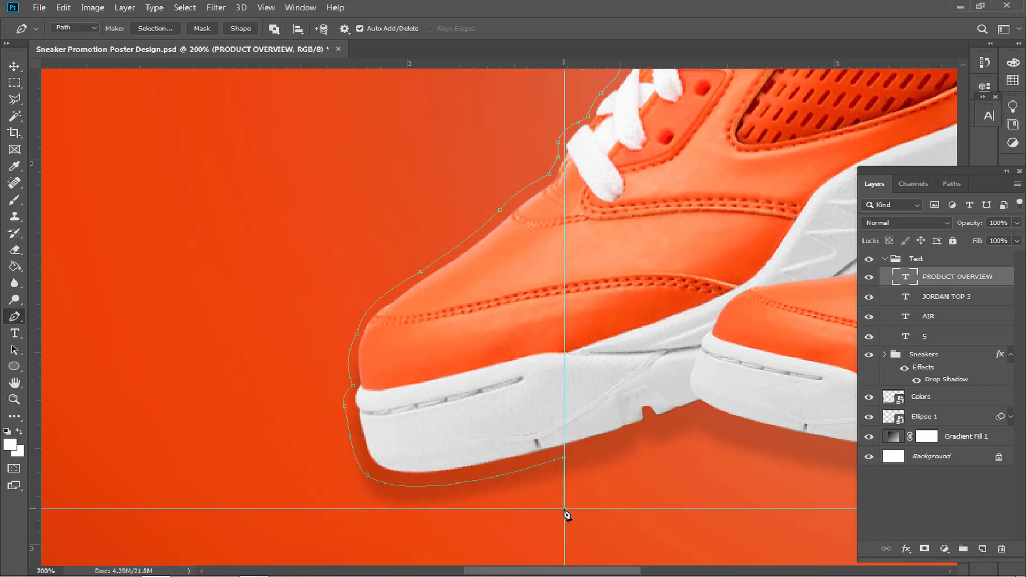
key(ctrl+minus)
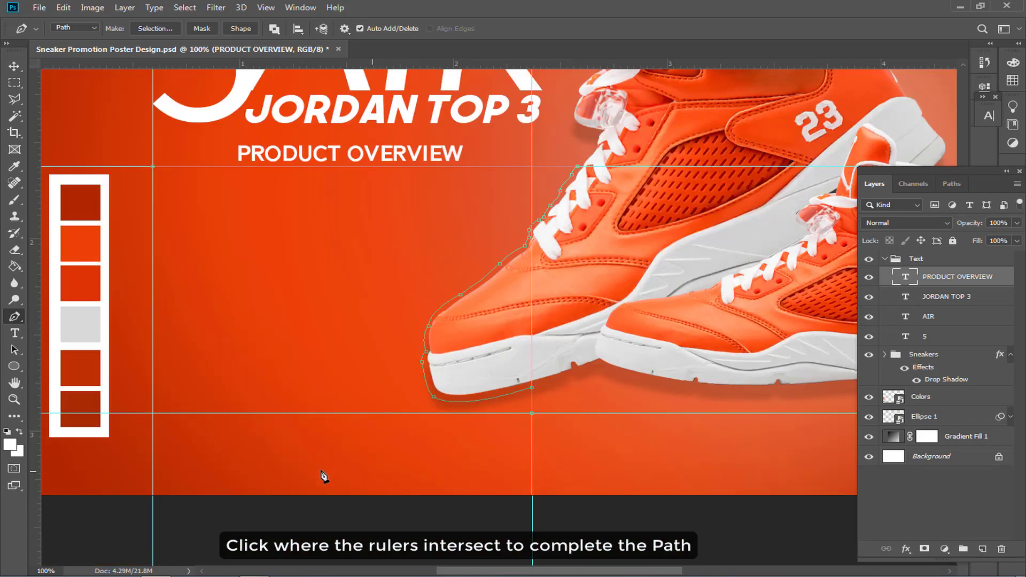
click(153, 414)
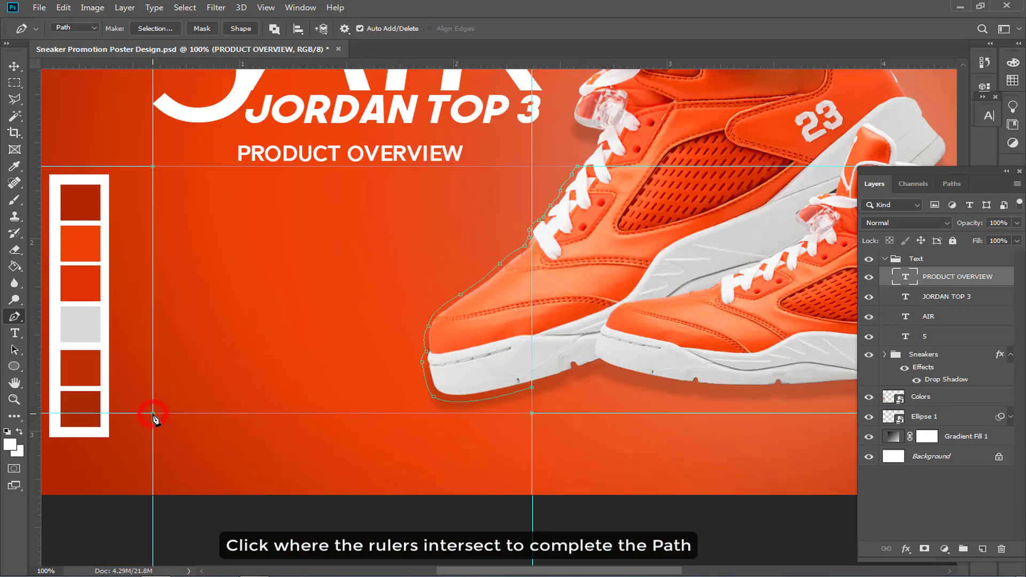
click(153, 167)
Set the Type tool to Futura Bk BT Book at 4 pt and start an empty paragraph text inside the closed path.
click(15, 334)
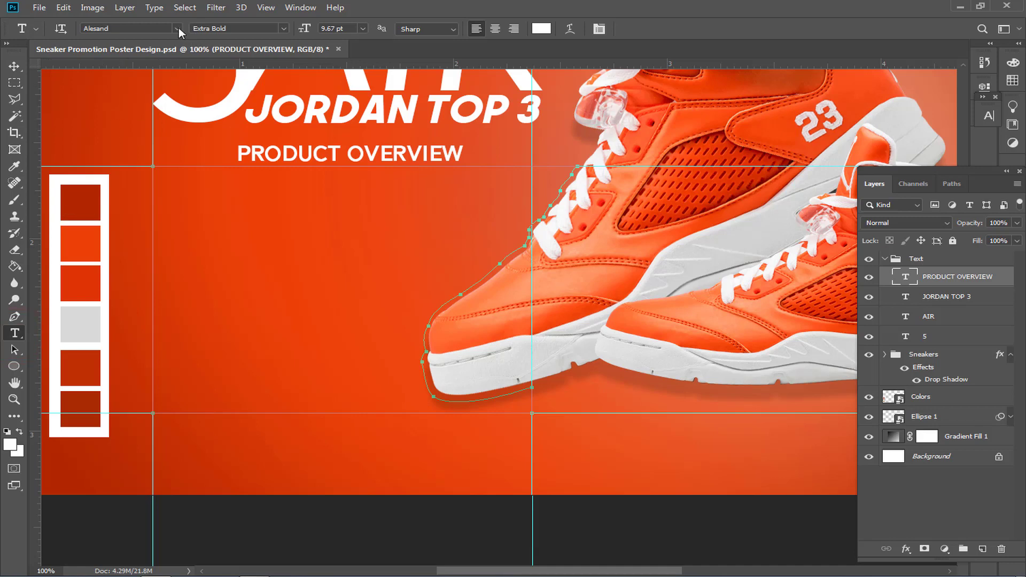
click(177, 28)
click(159, 94)
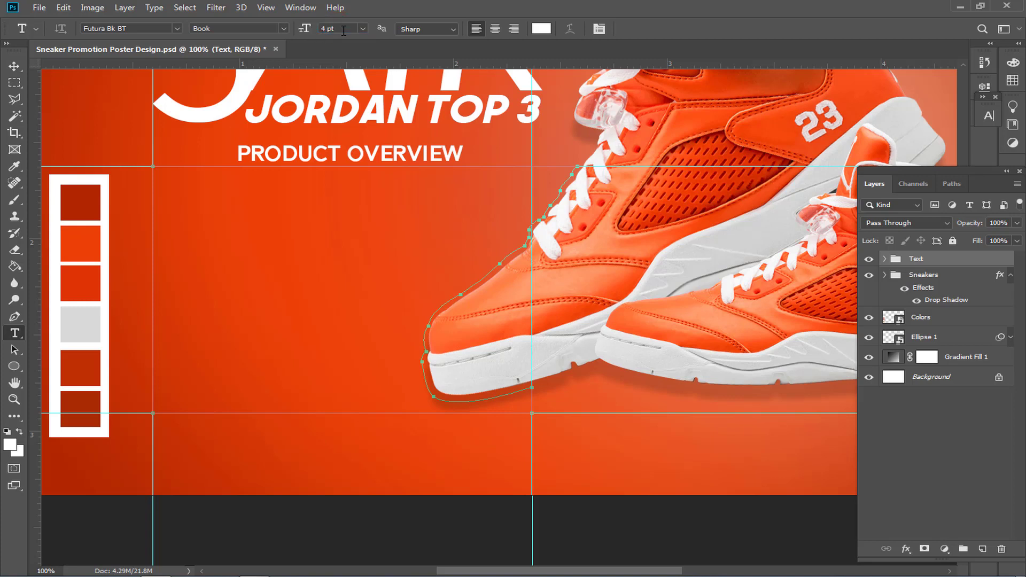
click(163, 181)
key(BackSpace)
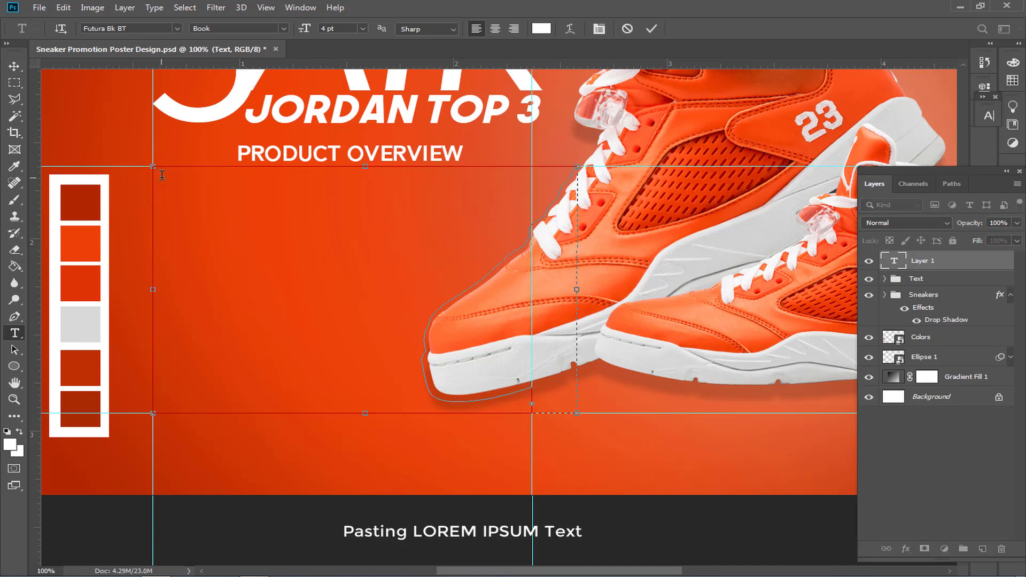
Fill the path with Lorem Ipsum text pasted twice, extend the text frame slightly below the lower guide and commit the text.
click(161, 8)
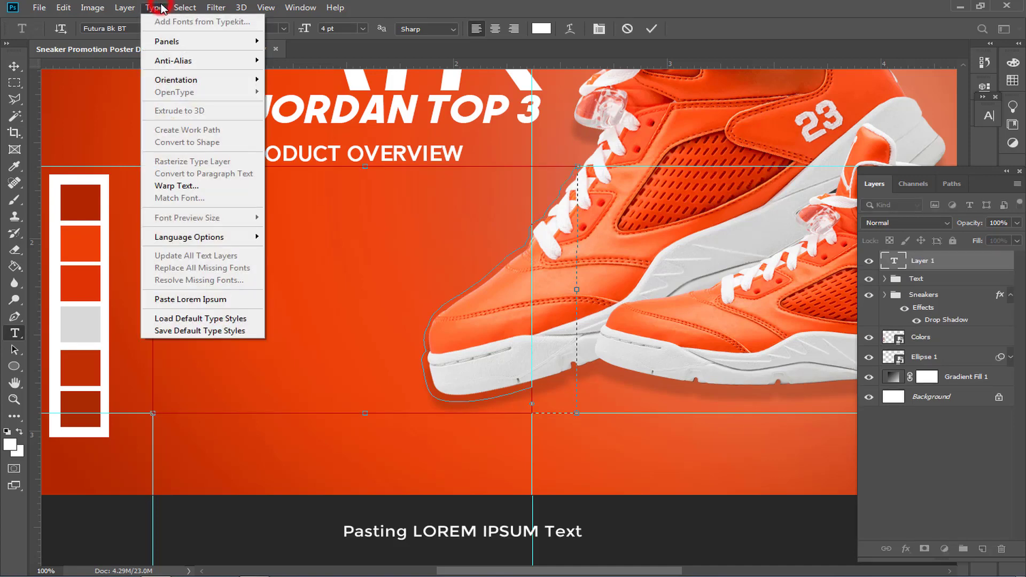
click(204, 299)
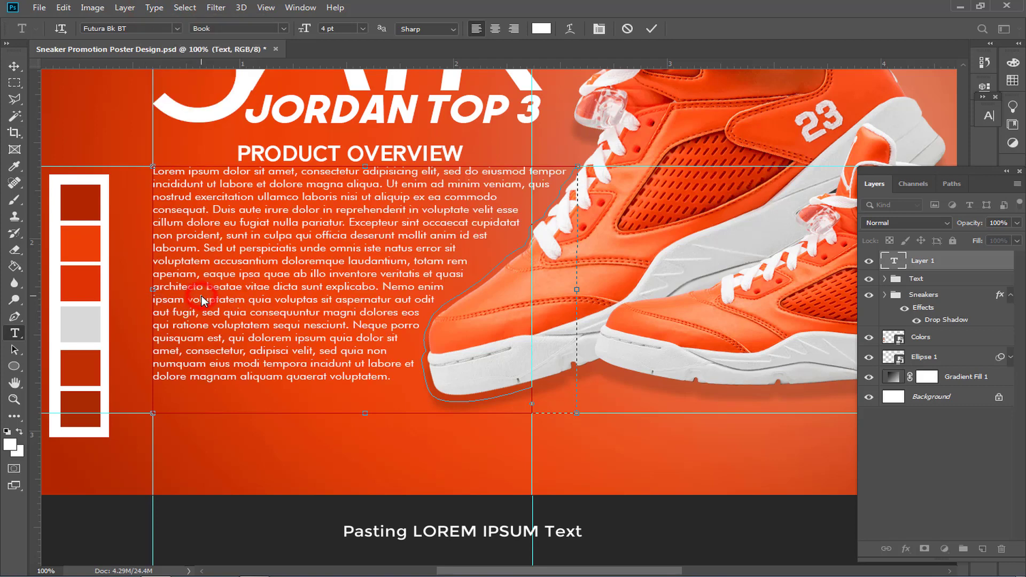
click(156, 9)
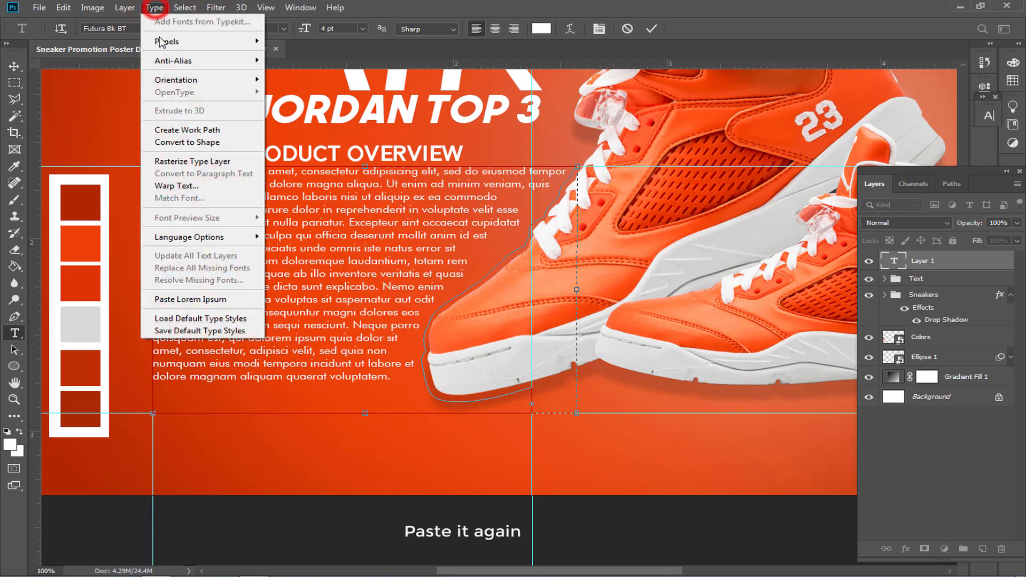
click(185, 300)
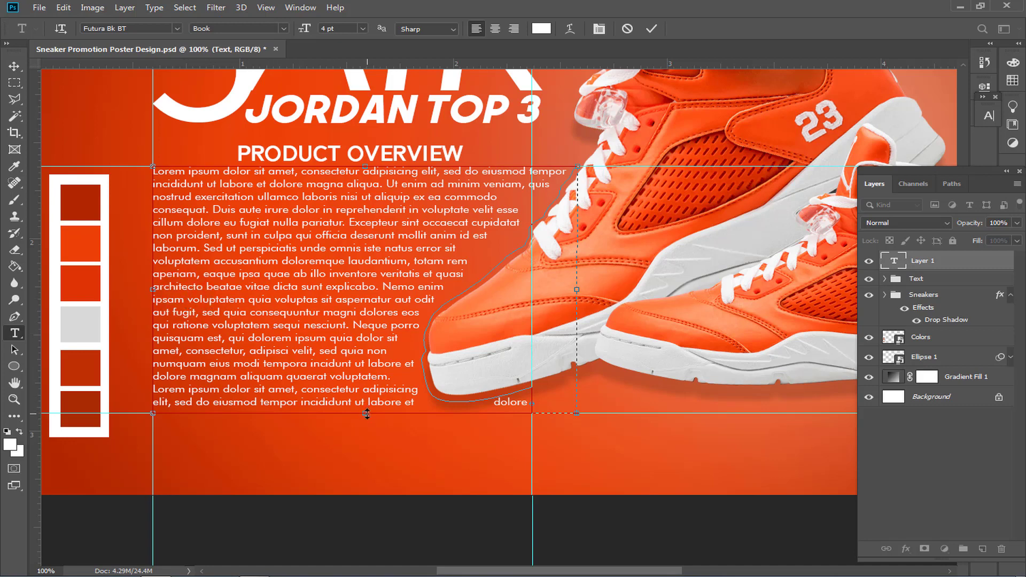
drag(366, 416, 365, 423)
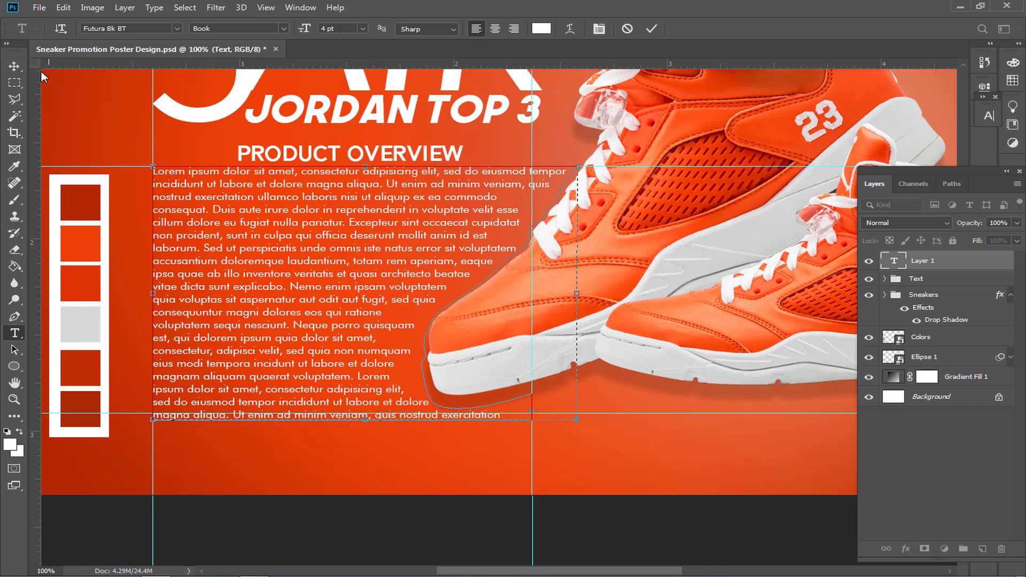
click(14, 67)
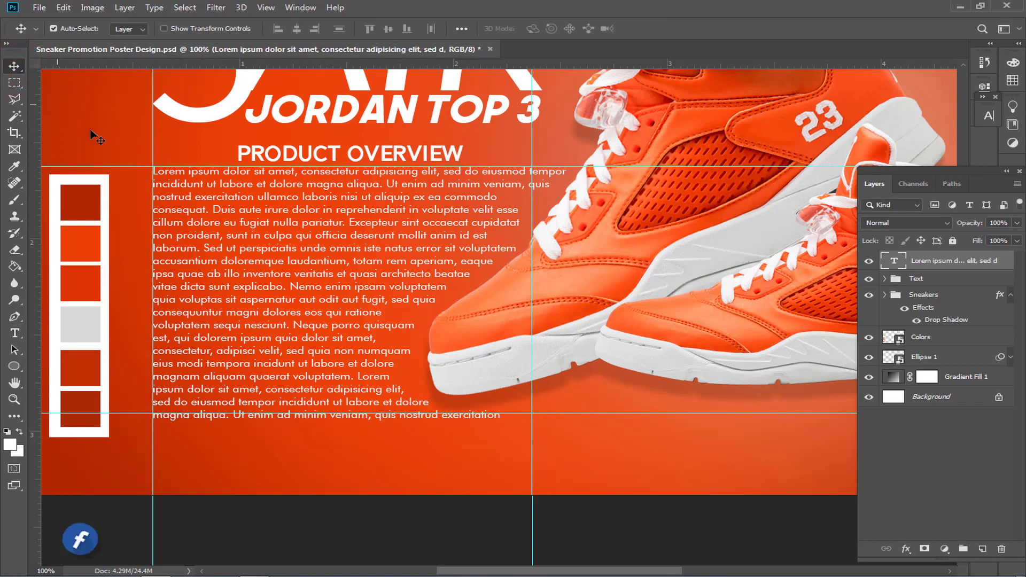
Move the Lorem ipsum layer into the Text group and create a new group named "Price tag" above it.
key(ctrl+minus)
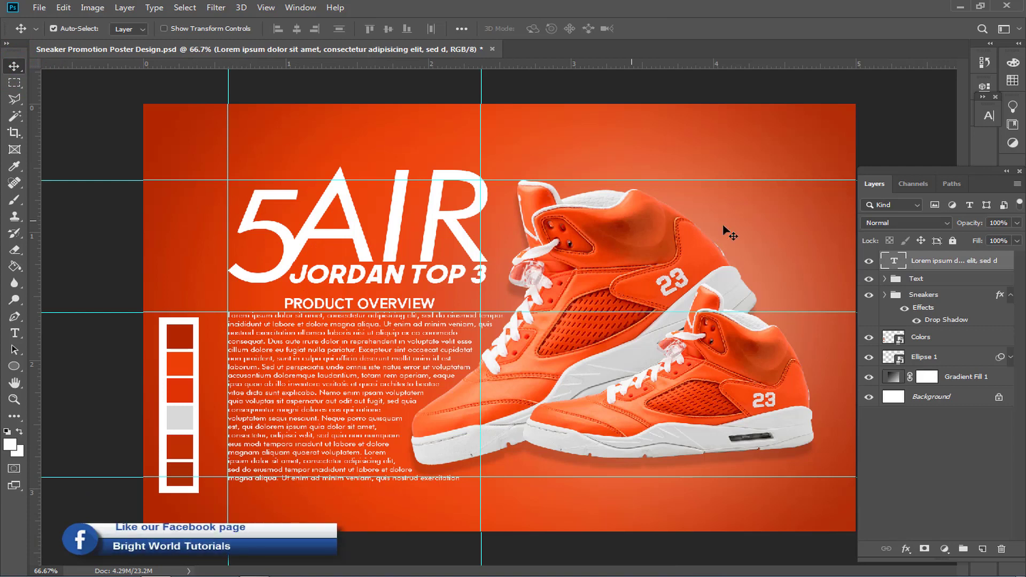
drag(934, 264, 934, 279)
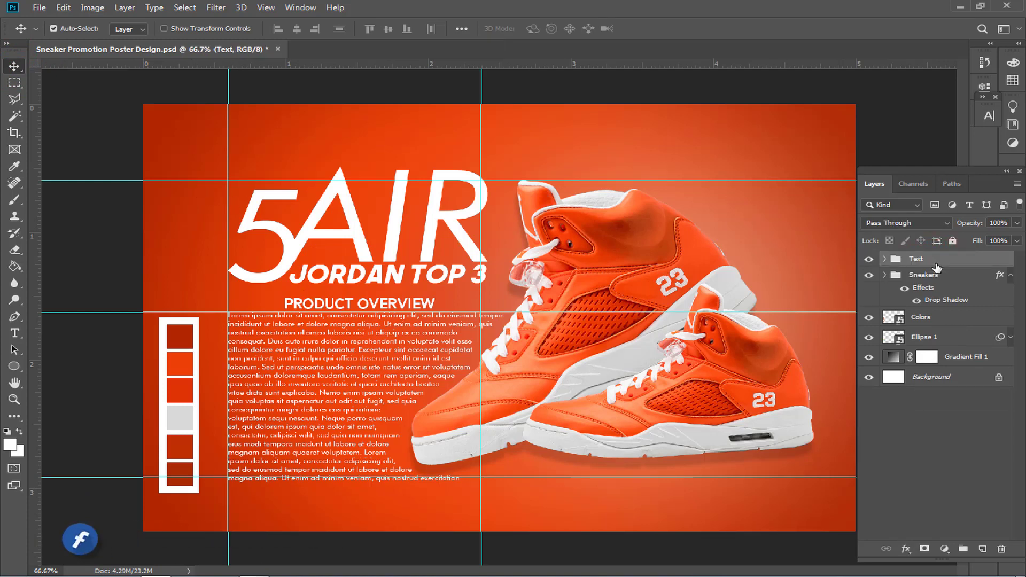
click(962, 551)
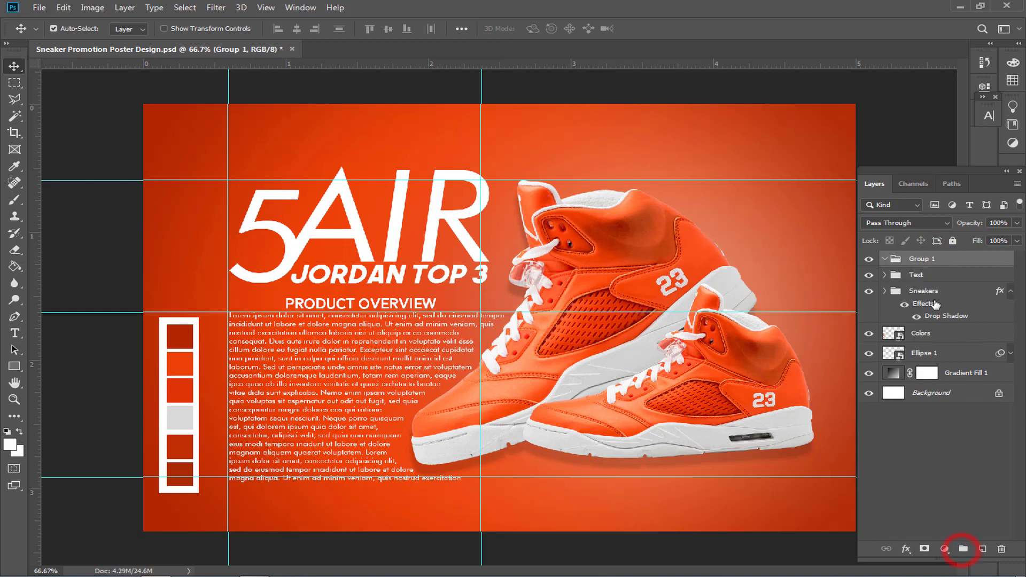
double_click(925, 260)
text(Price tag)
key(Return)
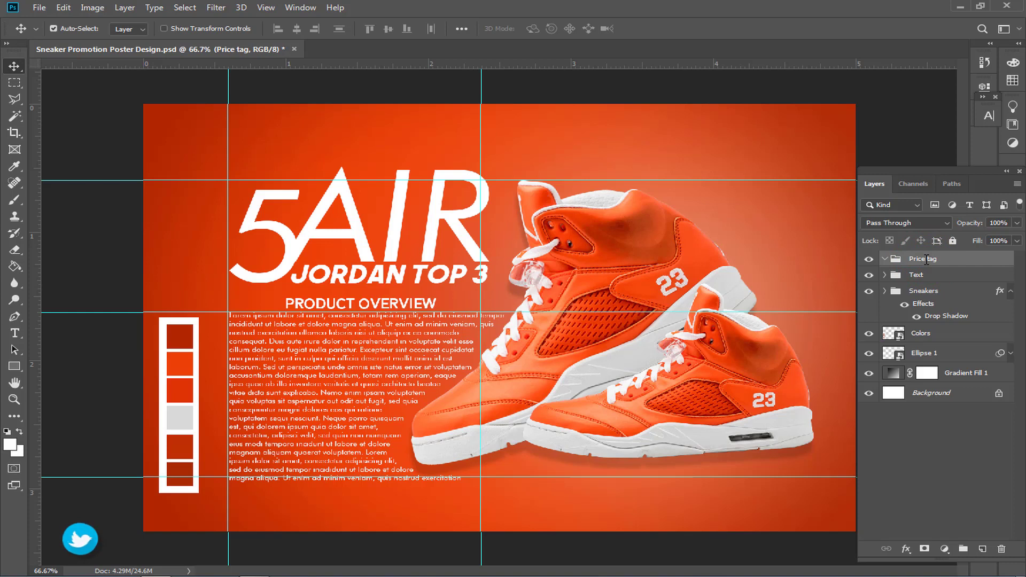
Draw a white round seal custom shape about 213 px wide above the sneakers, inside the Price tag group.
click(9, 365)
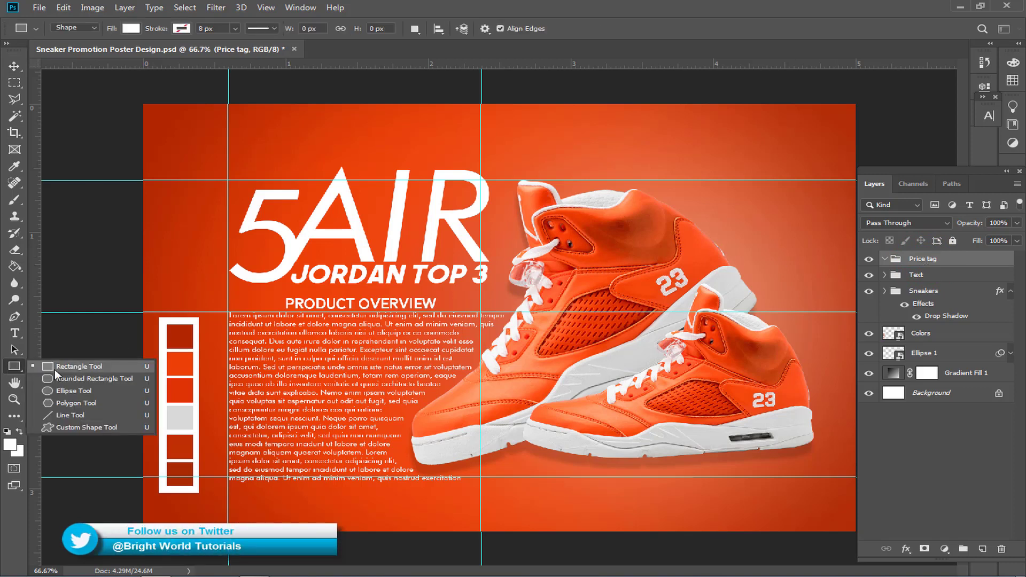
click(65, 426)
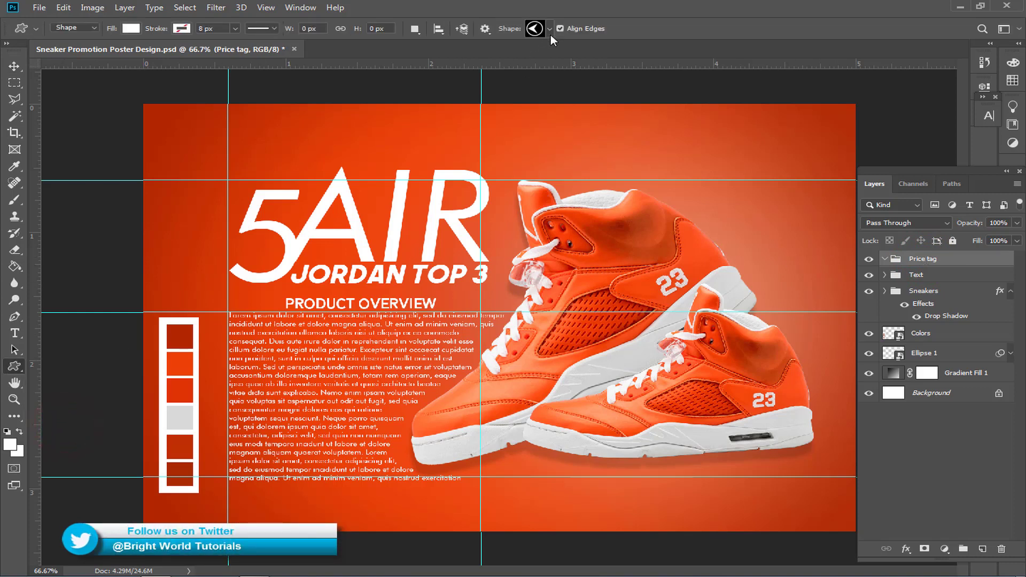
click(550, 29)
scroll(522, 80, down, 5)
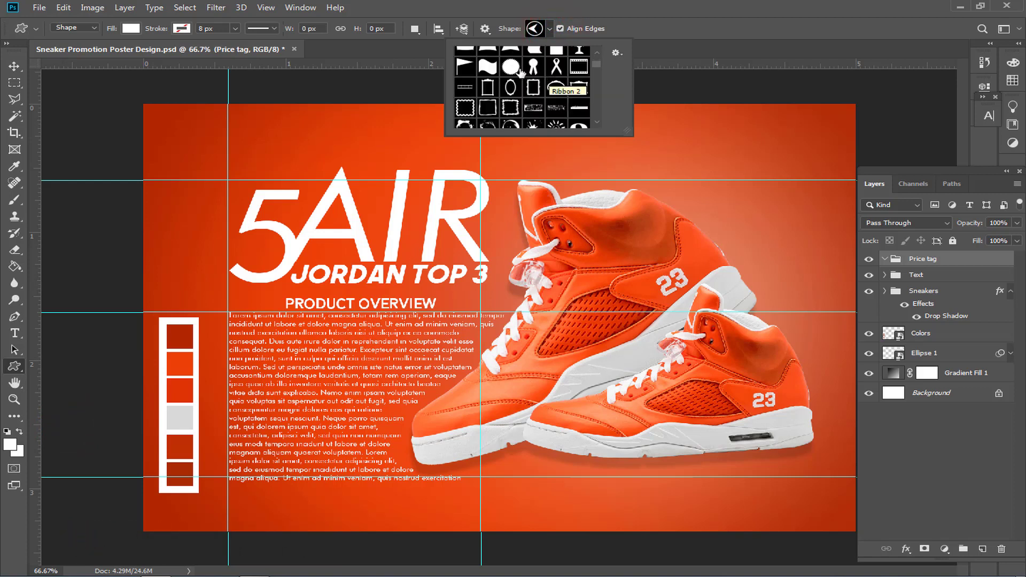
click(512, 67)
click(669, 21)
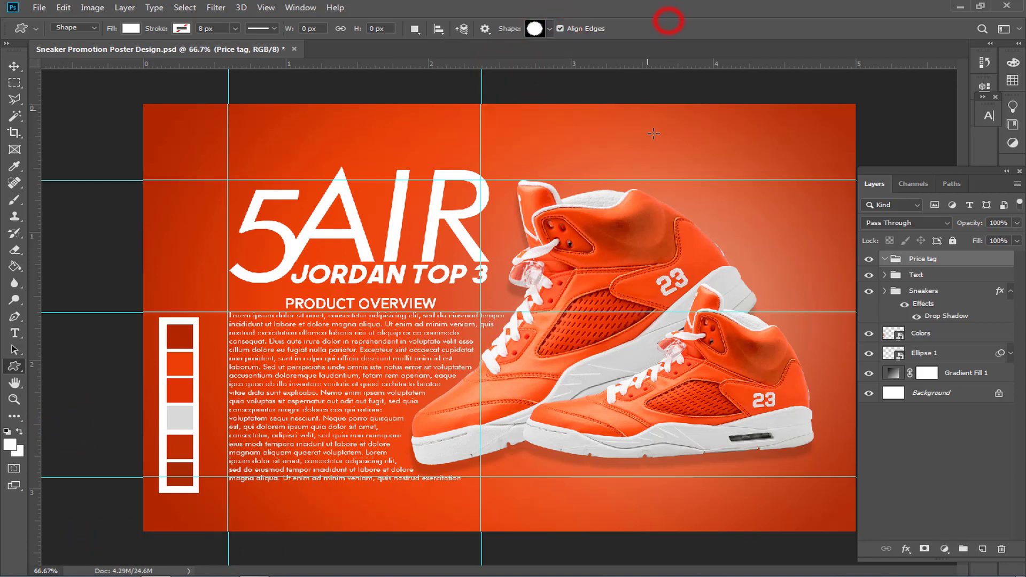
drag(699, 175, 742, 216)
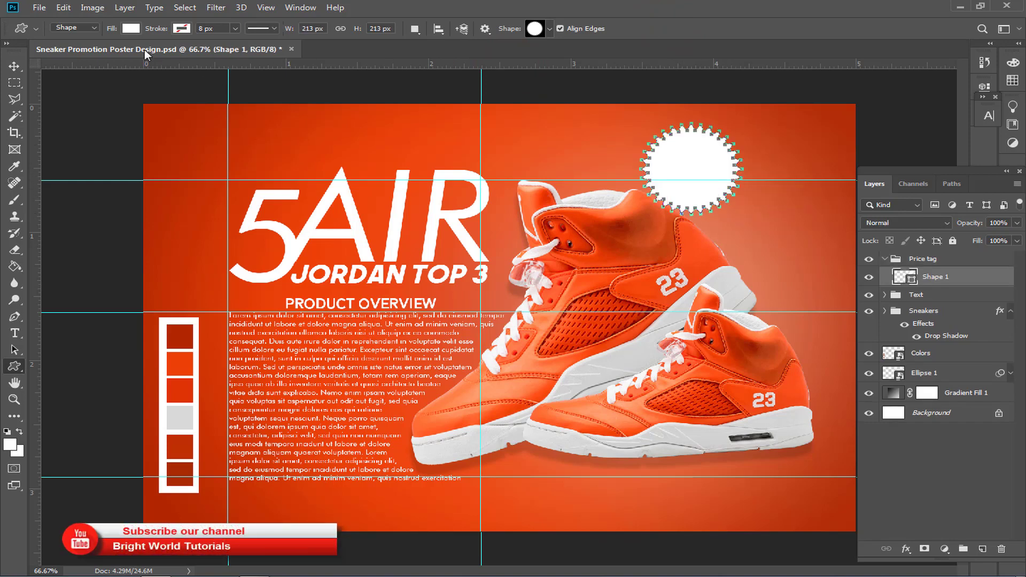
Fill the seal with the second-lowest swatch of the poster's color strip and move it toward the poster's upper right corner.
click(131, 28)
click(198, 53)
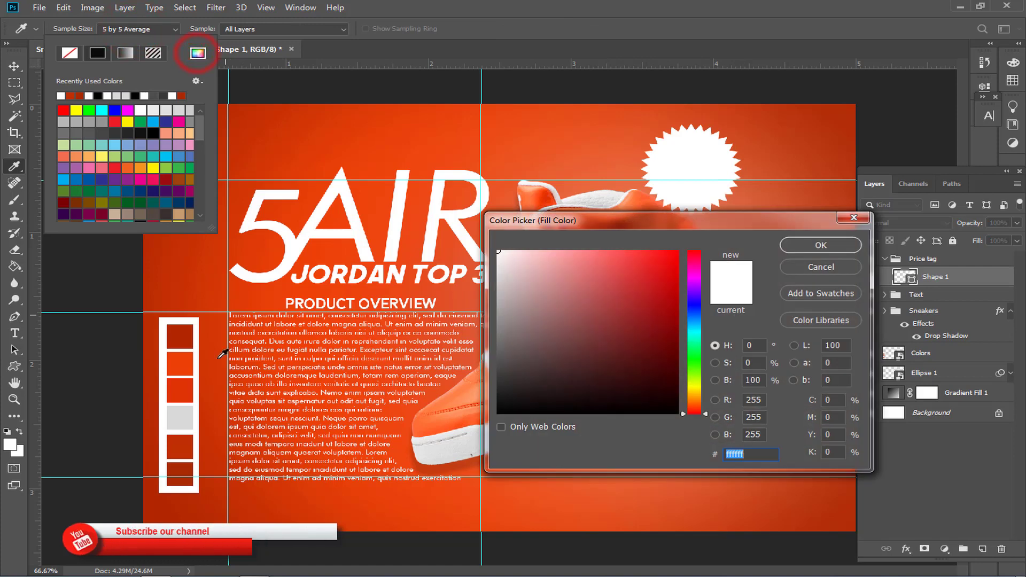
click(180, 449)
click(809, 245)
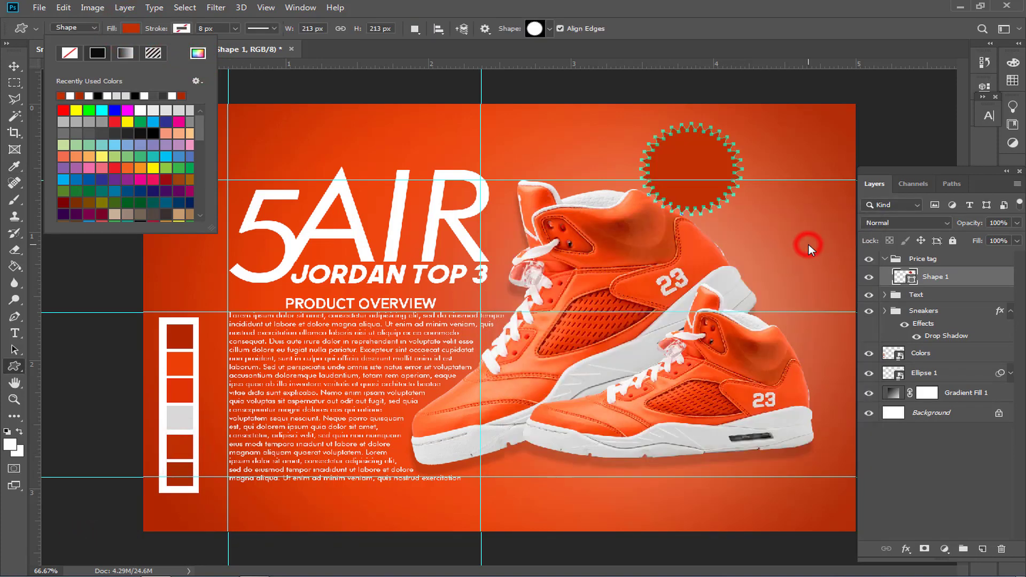
click(782, 15)
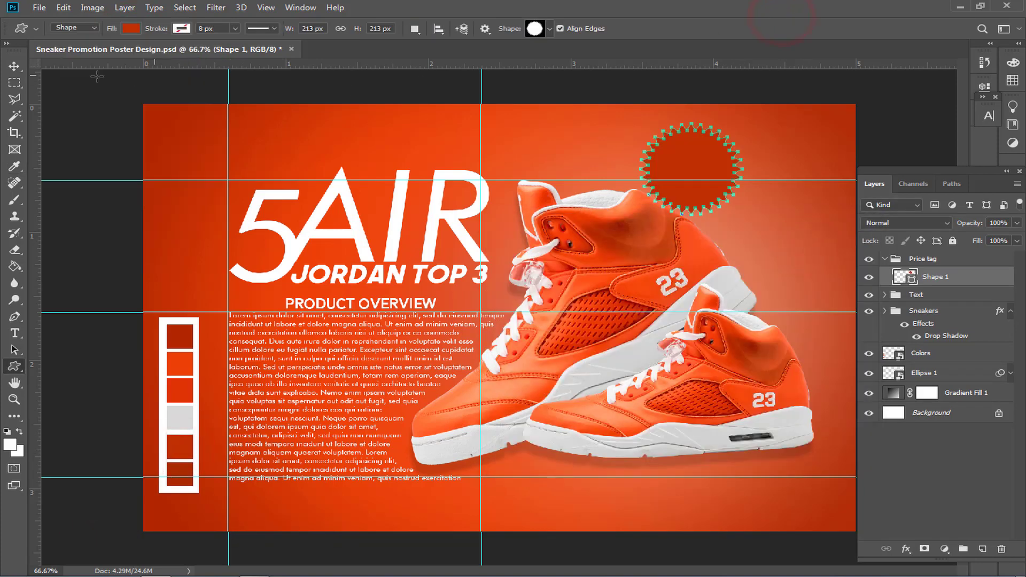
click(14, 66)
drag(708, 164, 787, 170)
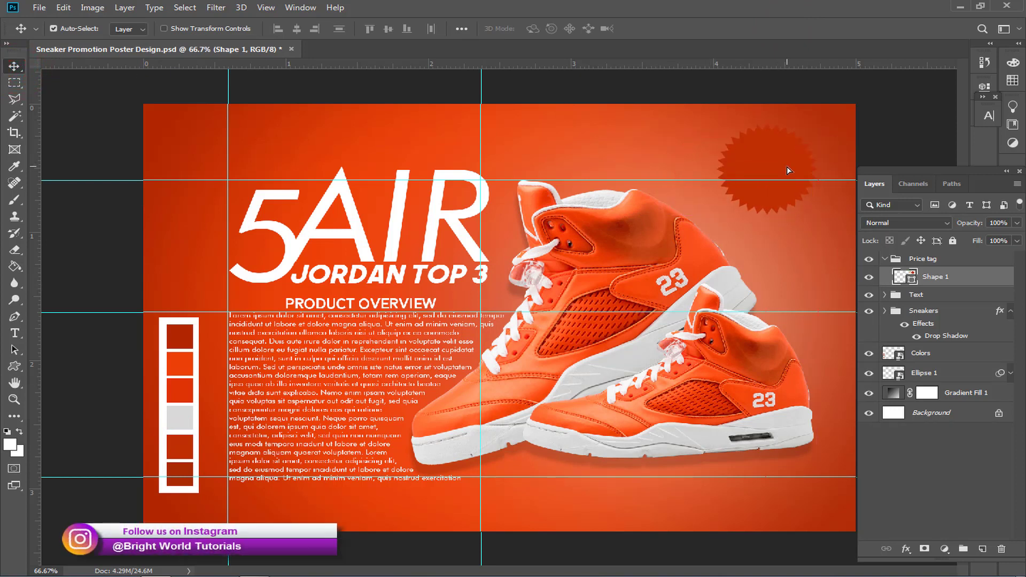
Add white point text "PRICE" above the sneakers and enlarge it to about 14.88 pt.
click(15, 333)
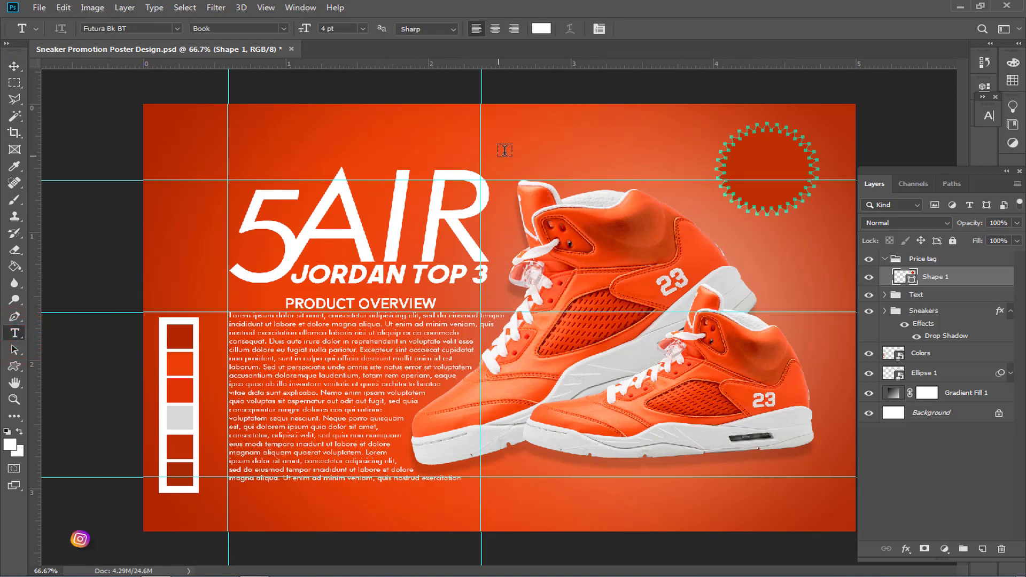
click(532, 136)
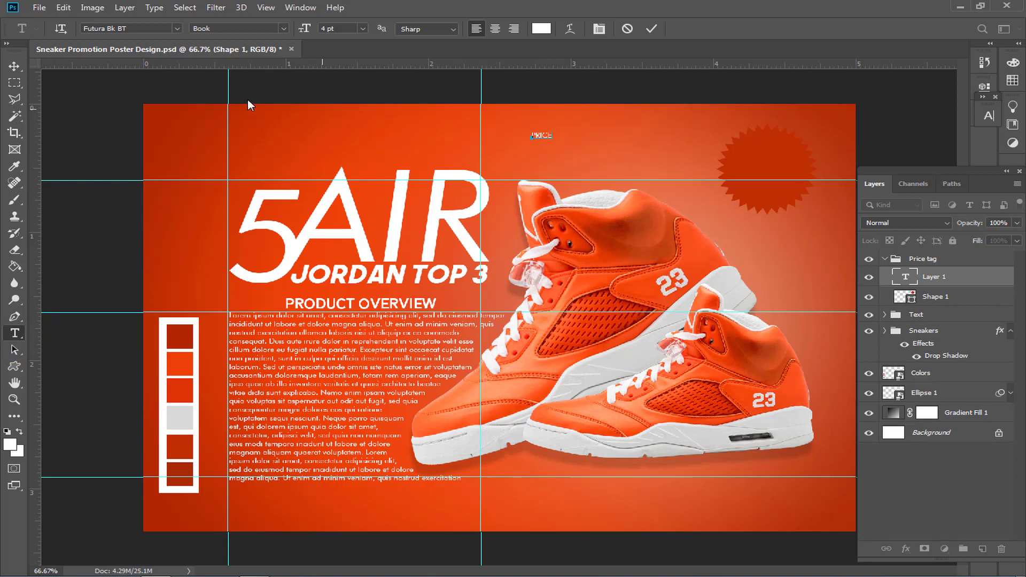
click(11, 66)
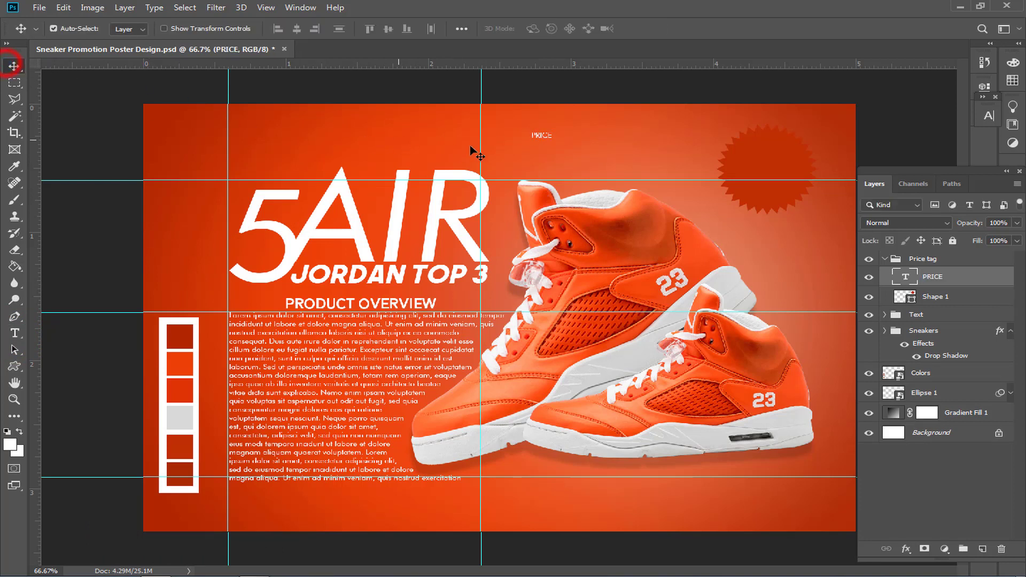
key(ctrl+t)
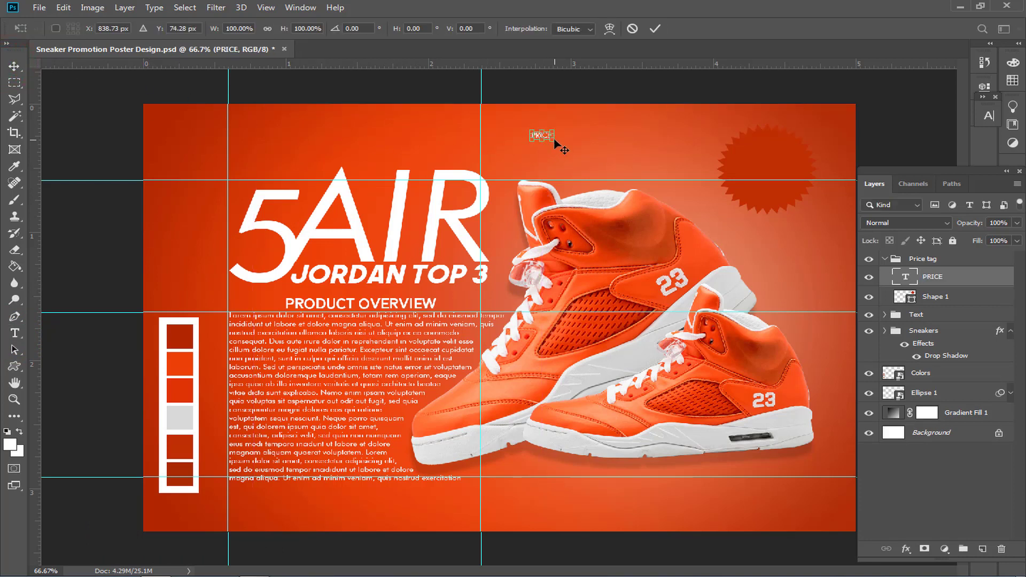
drag(551, 140, 579, 151)
key(Return)
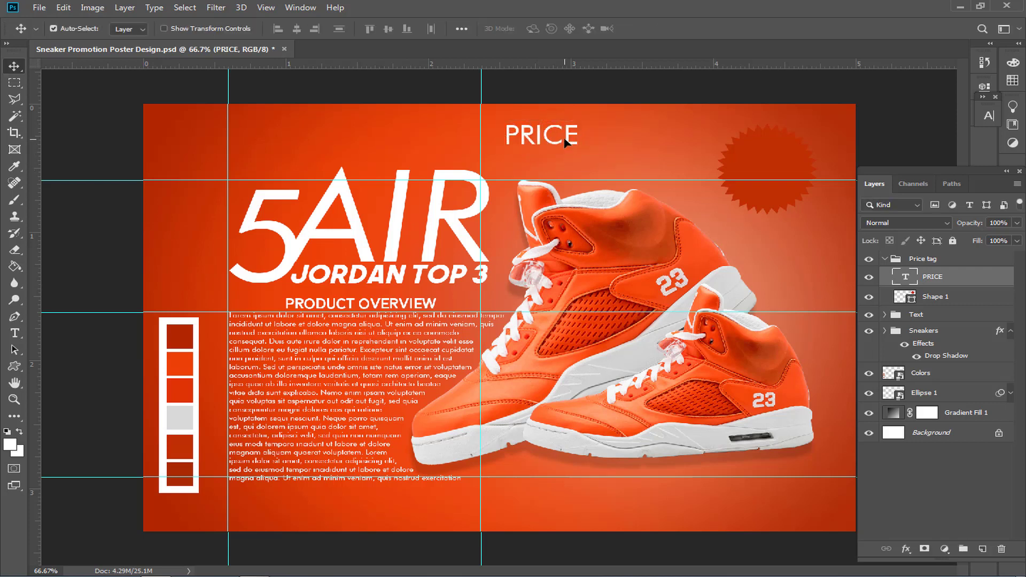
Change the font of the PRICE text to Bebas Regular.
click(988, 116)
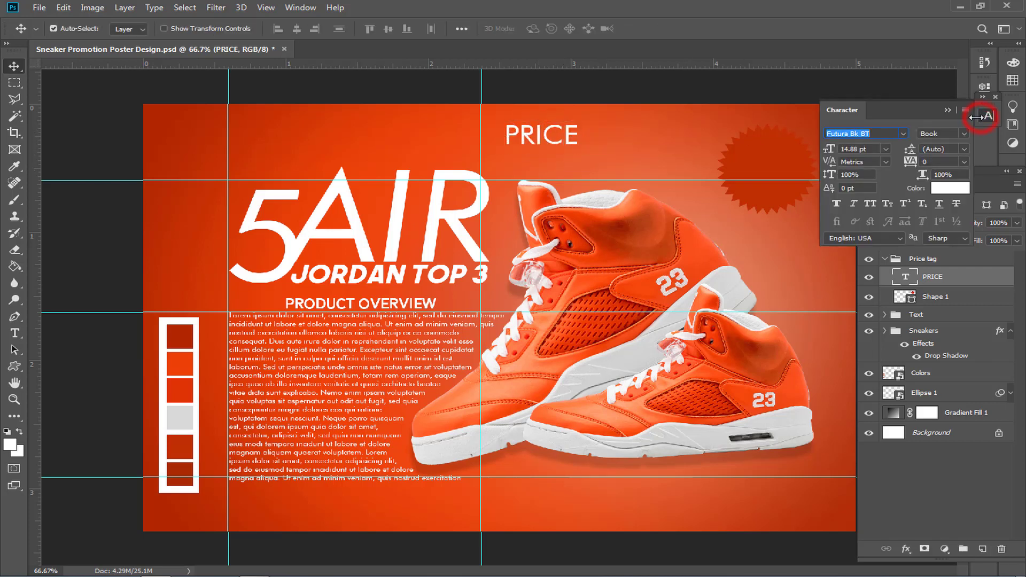
click(903, 134)
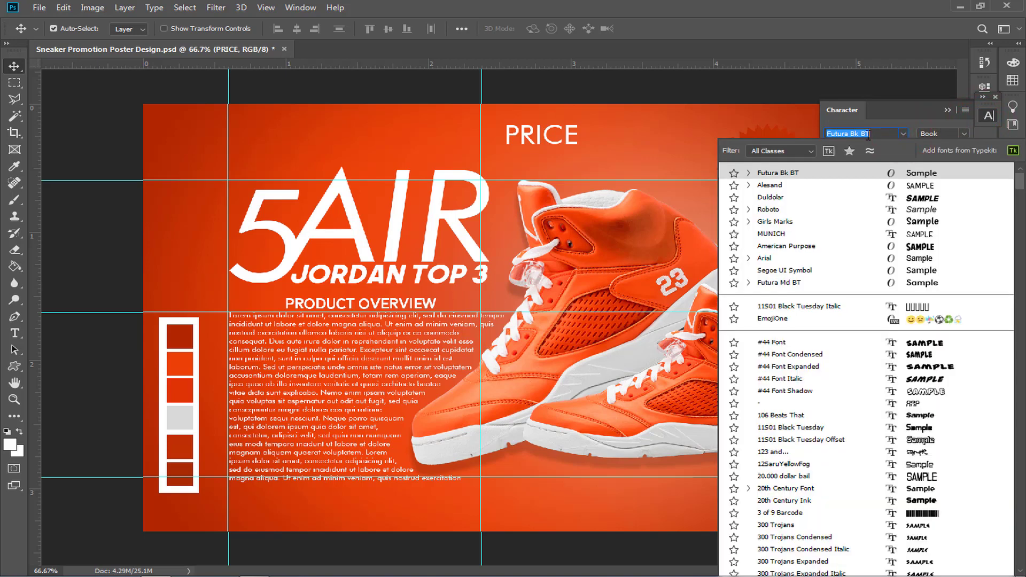
text(BEBAS)
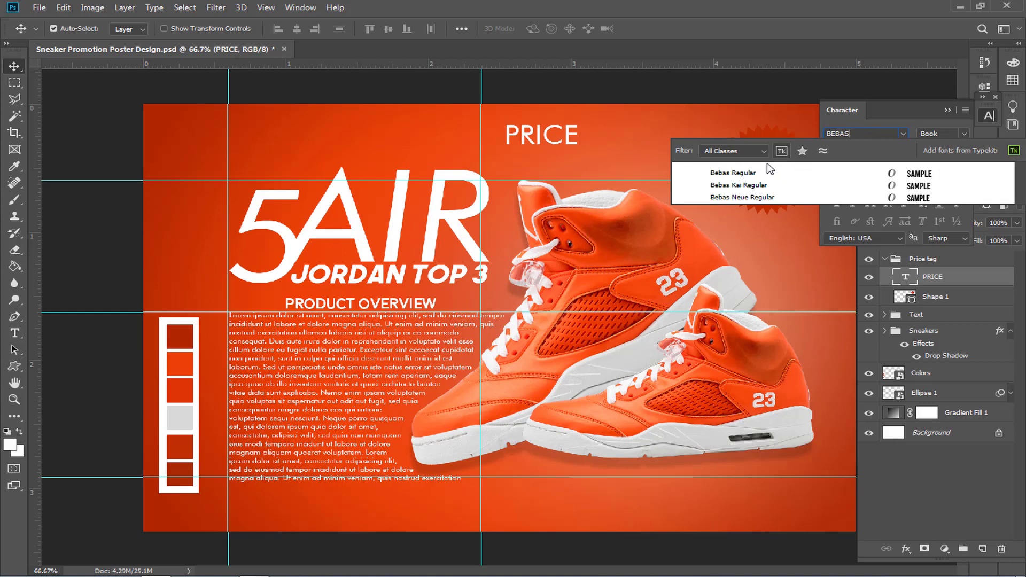
click(740, 172)
click(951, 109)
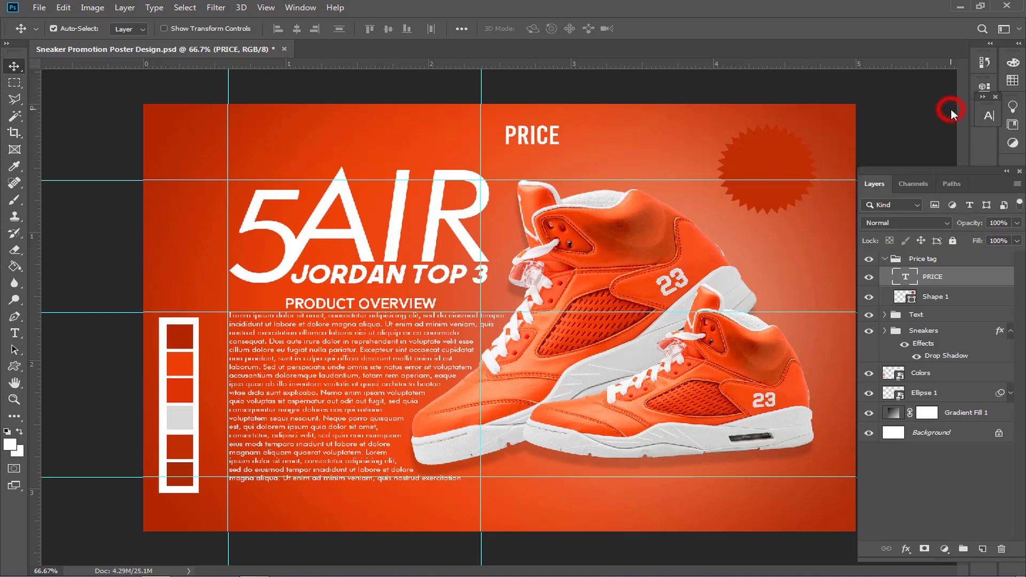
Move the PRICE text onto the upper part of the seal and scale it down to about 9.97 pt.
drag(543, 132, 779, 153)
key(ctrl+t)
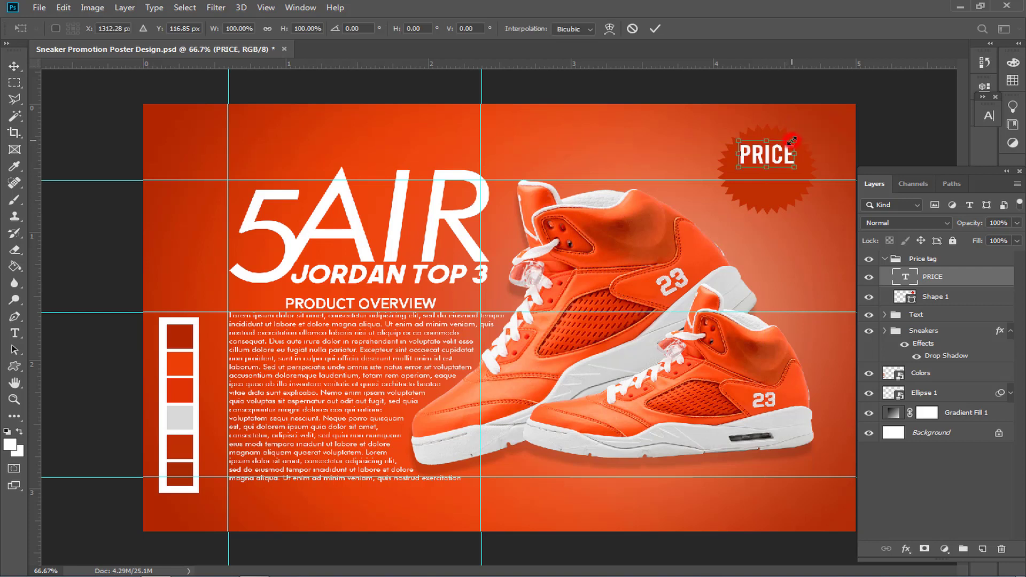
drag(791, 141, 649, 160)
key(Return)
Add a larger "$190" below PRICE on the seal, made from a copy of the PRICE text.
key(ctrl+j)
double_click(649, 160)
text($190)
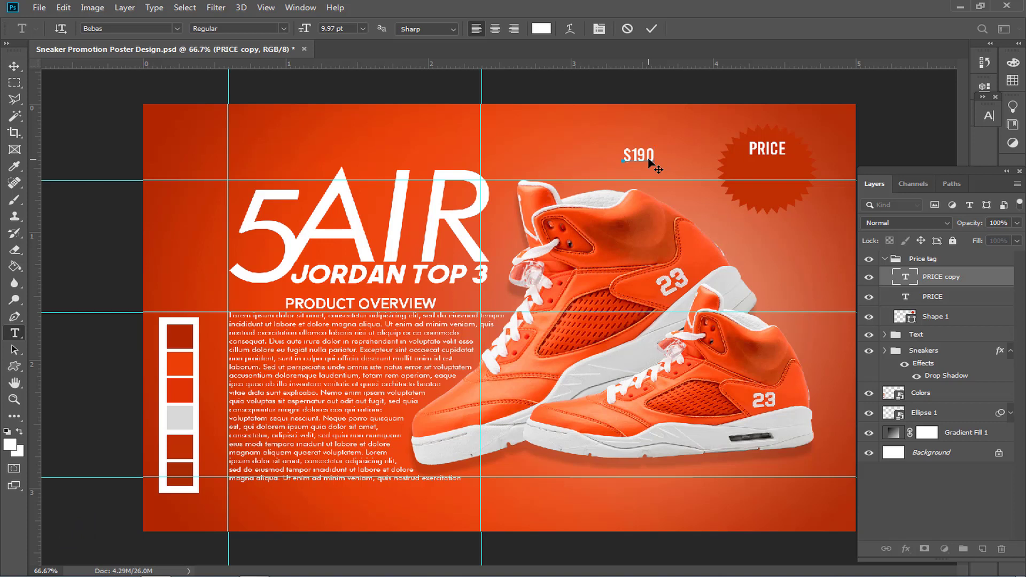
key(ctrl+Return)
key(v)
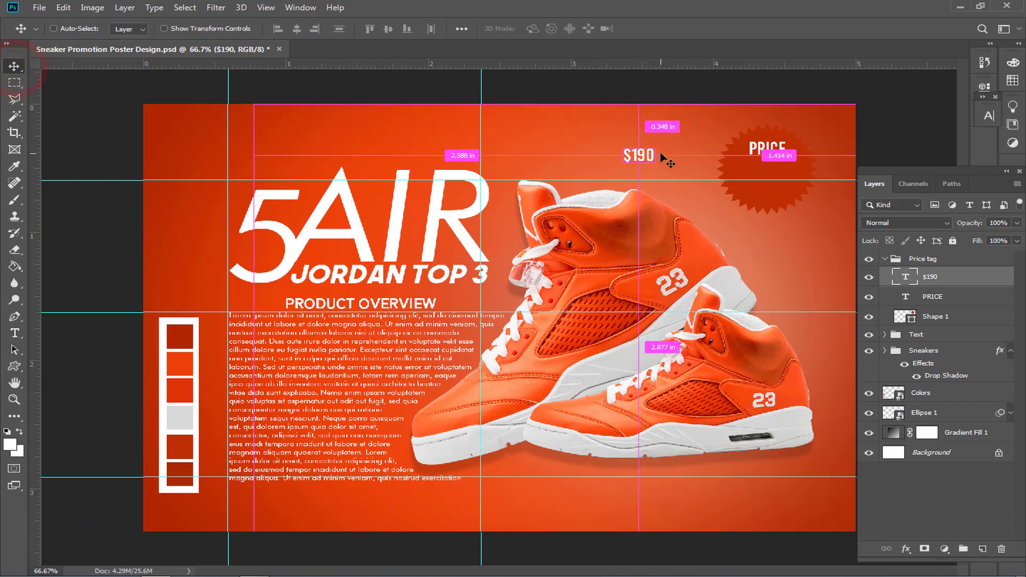
key(ctrl+t)
drag(656, 164, 775, 178)
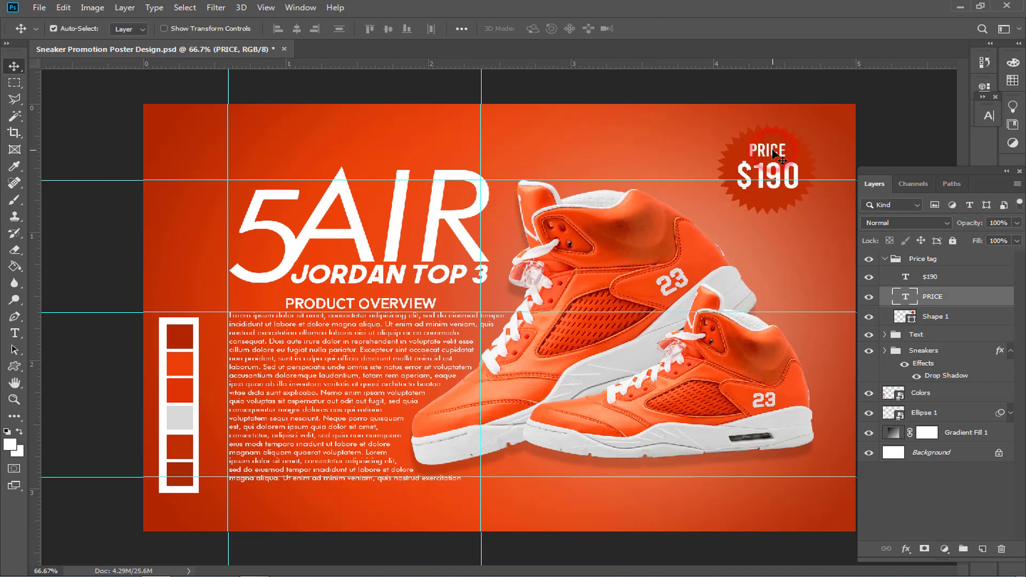
Turn another copy of PRICE into right-aligned two-line text "AVAILABLE FOR" and place it just left of the seal.
drag(776, 152, 564, 165)
double_click(561, 151)
text(AVAILABLE FOR)
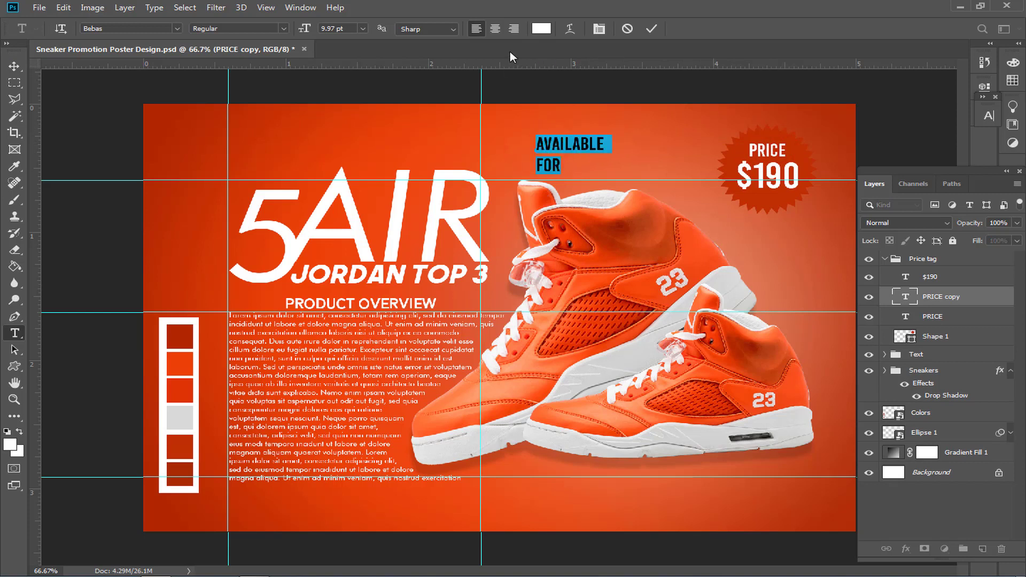
click(514, 29)
click(15, 66)
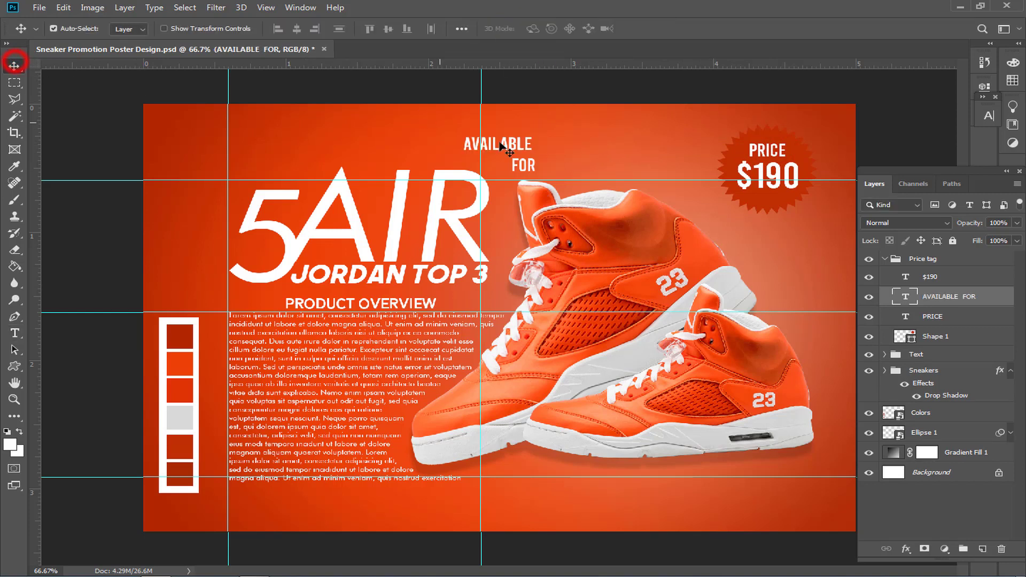
drag(517, 149, 718, 152)
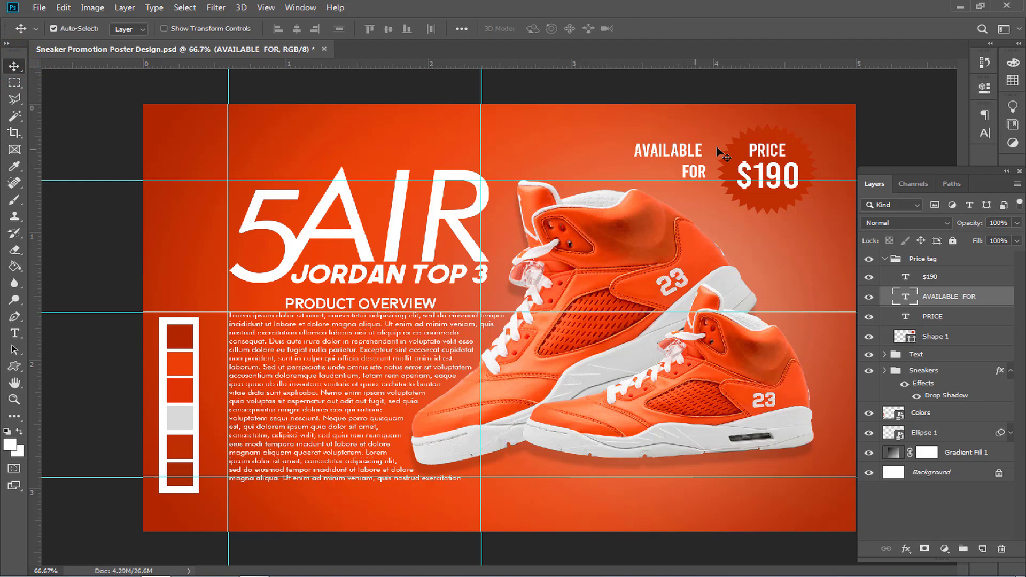
Change the font of the AVAILABLE FOR text to Futura Bk BT.
click(984, 133)
click(899, 134)
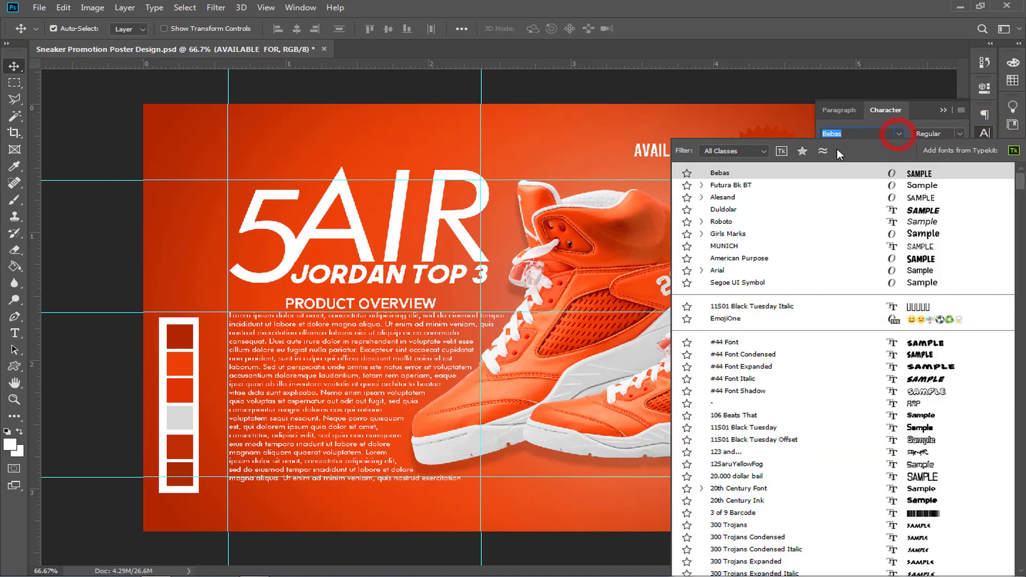
click(777, 185)
click(940, 109)
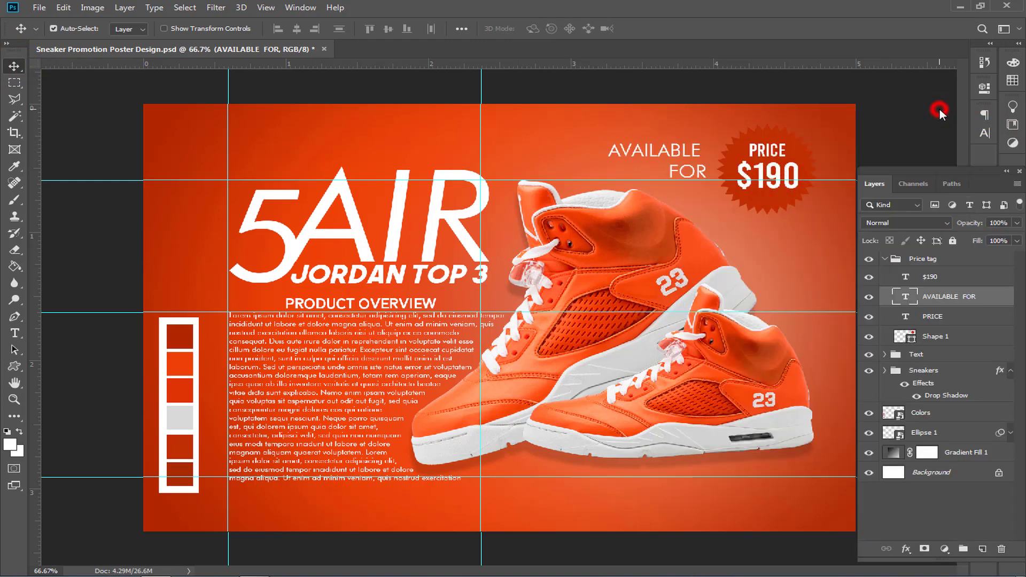
Scale the AVAILABLE FOR text down slightly to about 9.29 pt and shift it closer to the seal.
key(ctrl+t)
drag(608, 141, 615, 143)
drag(657, 158, 665, 157)
key(Return)
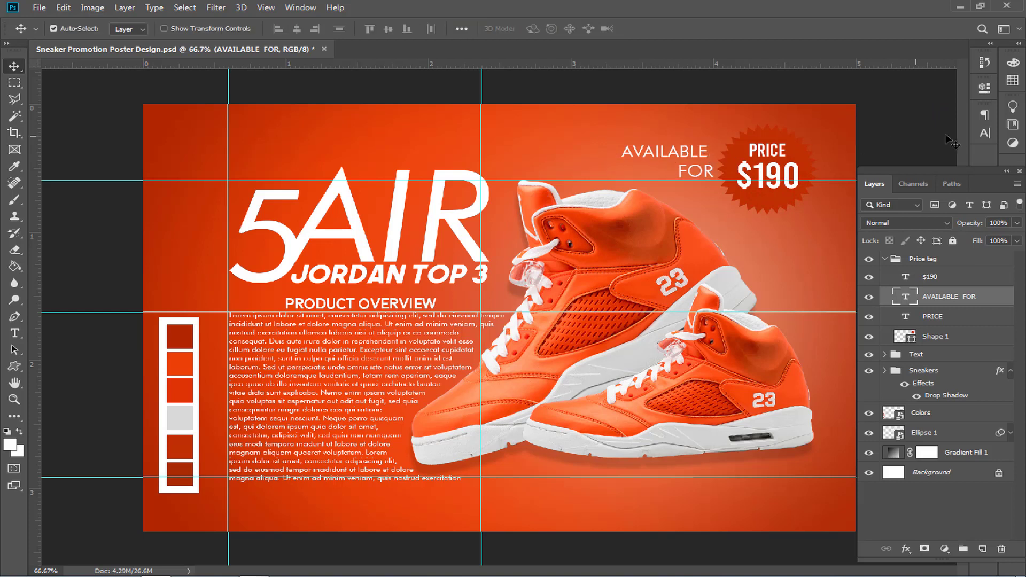
Set the font style of the AVAILABLE FOR text to Book Italic.
click(987, 138)
click(960, 133)
click(950, 155)
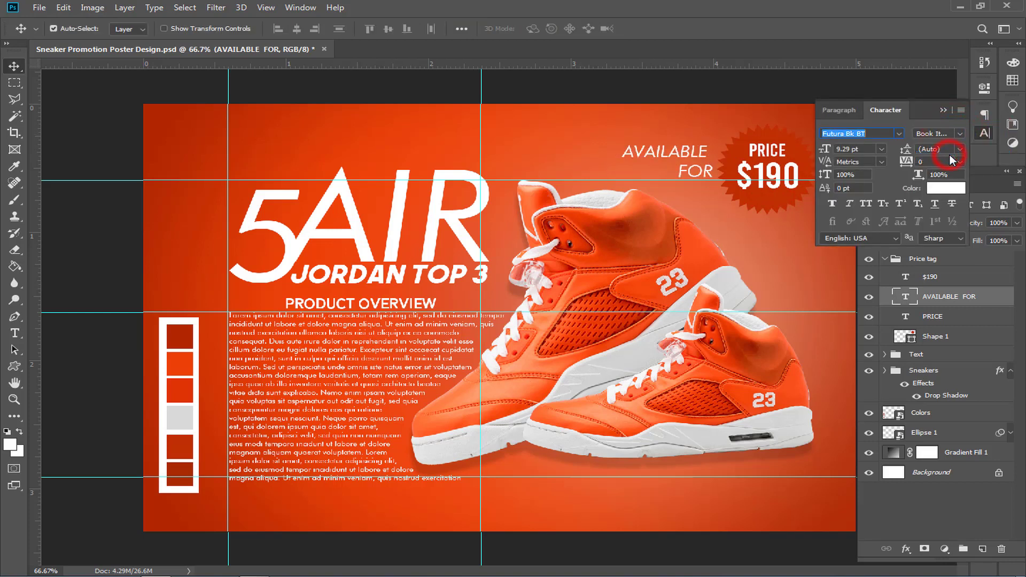
click(943, 110)
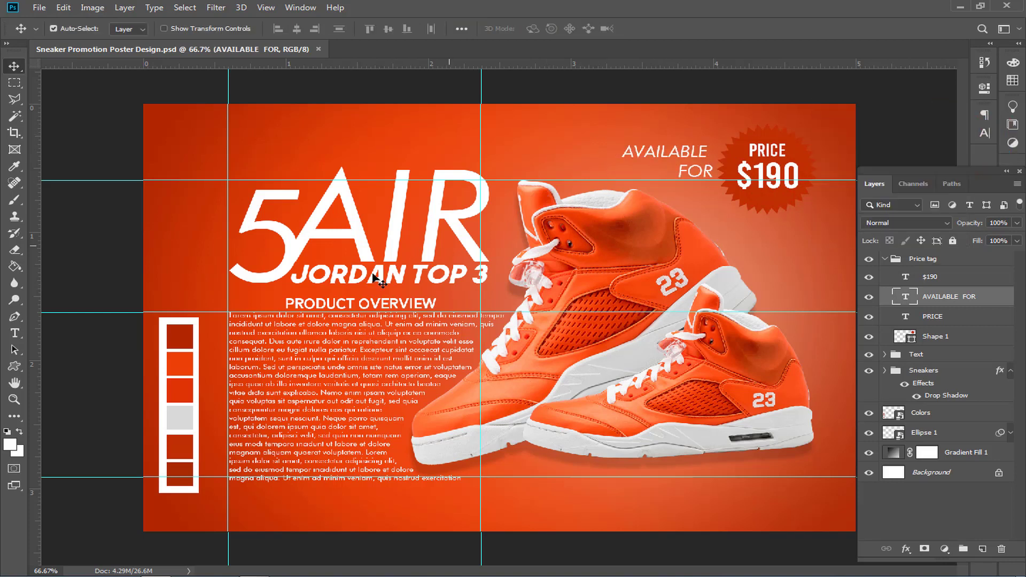
Draw a white rectangle about 280 by 73 px above the 5AIR heading.
right_click(15, 366)
click(53, 366)
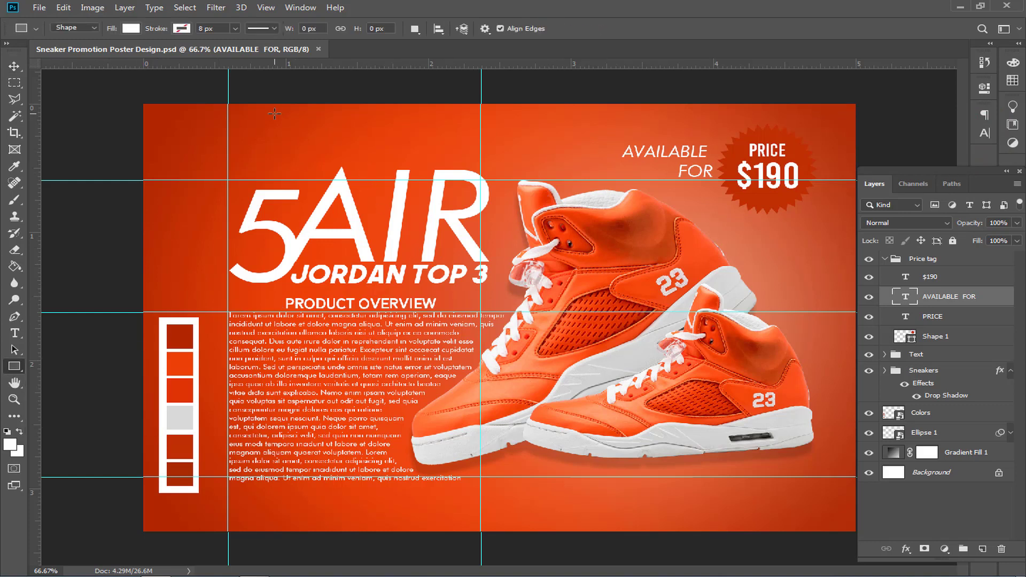
drag(271, 119, 402, 150)
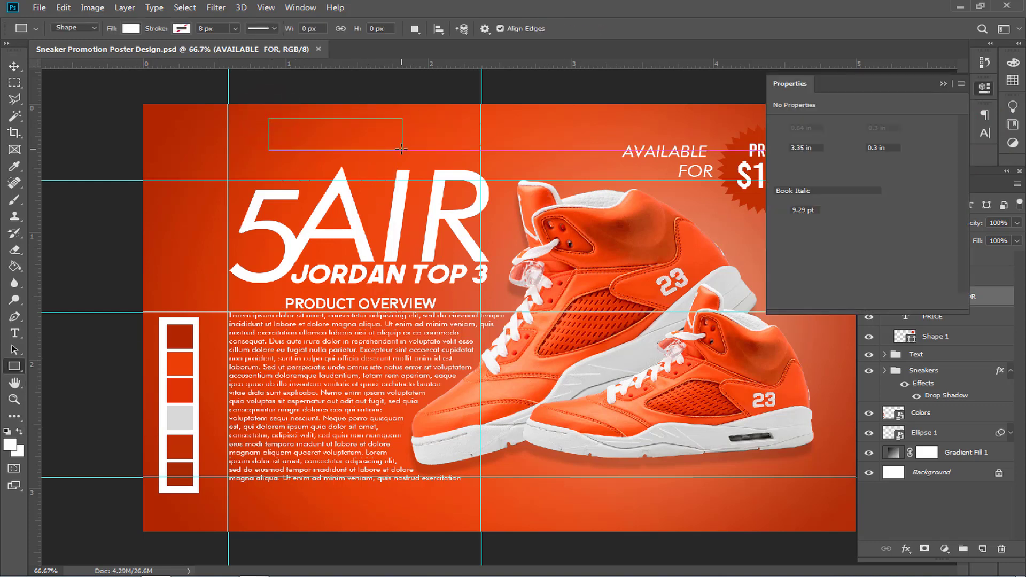
Fill the white rectangle above the 5AIR heading with the dark red aa2902 sampled from the lowest colour swatch.
click(782, 165)
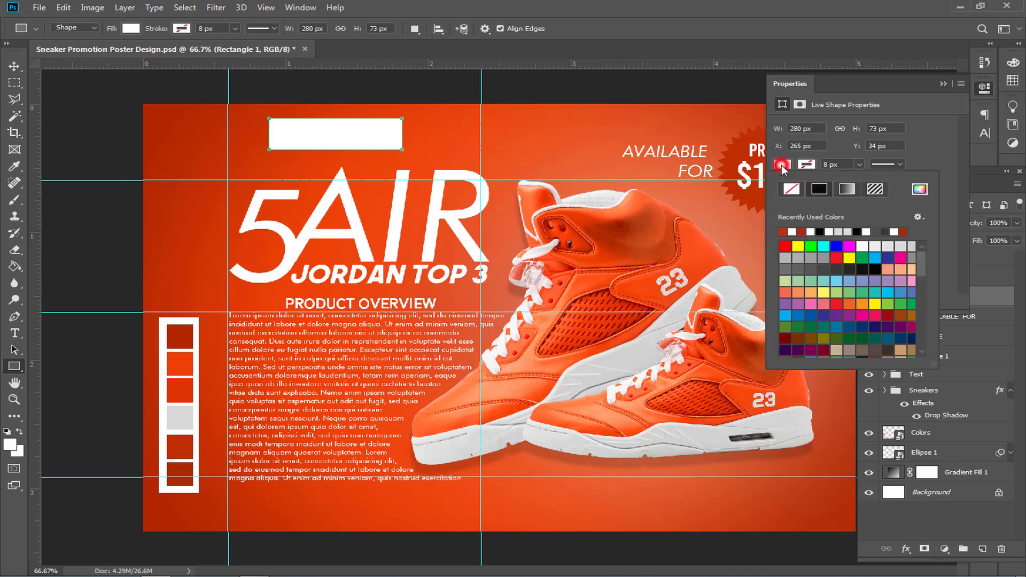
click(920, 189)
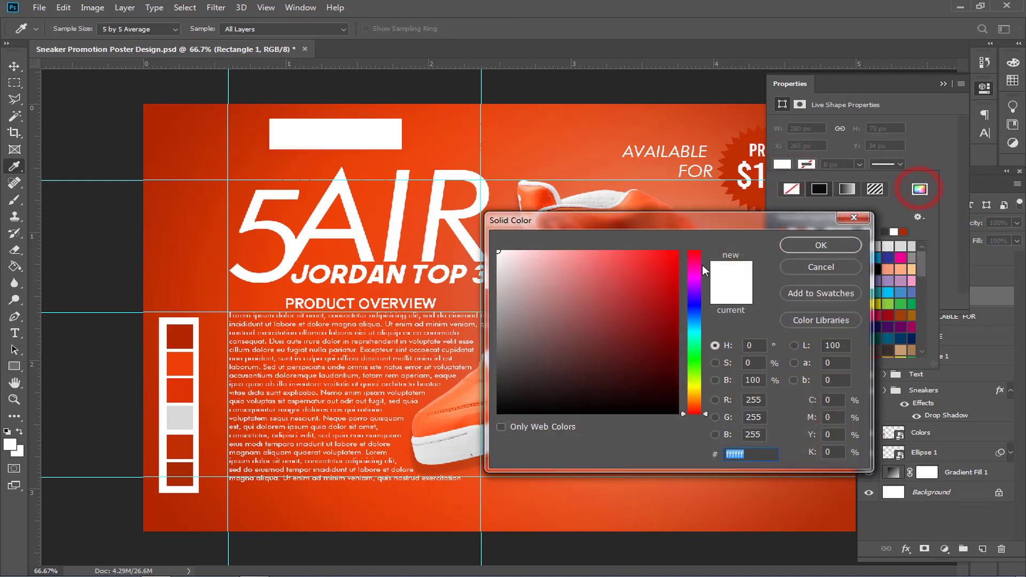
click(180, 467)
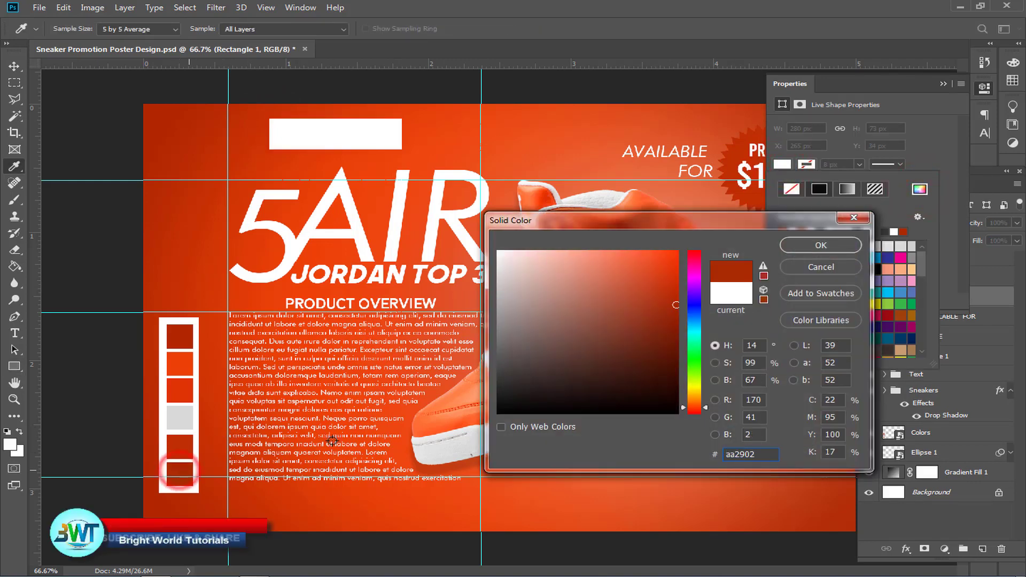
click(822, 246)
Round all corners of the dark red rectangle fully by entering a corner radius of 1000 px.
drag(808, 212, 780, 229)
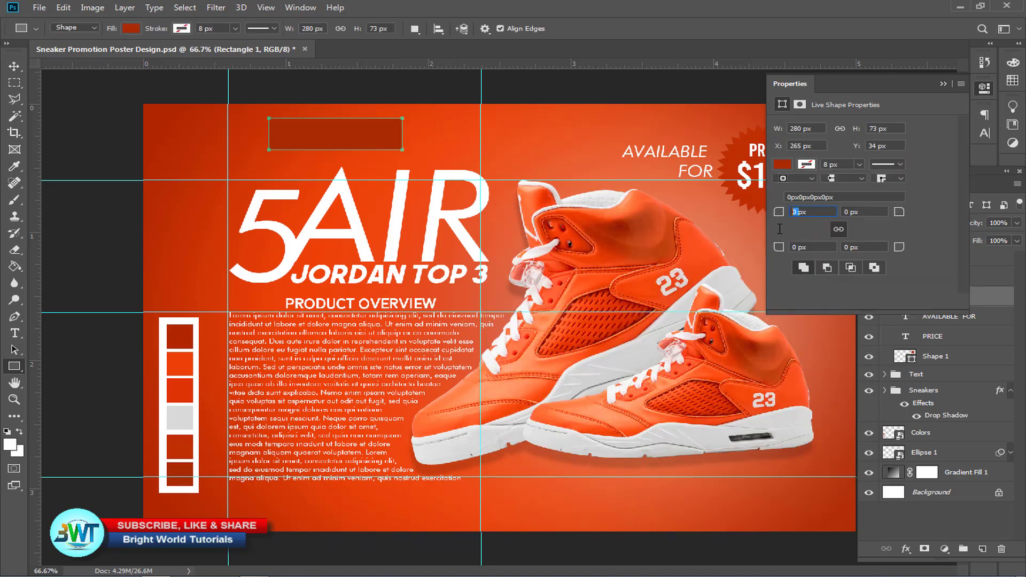
text(1000)
key(Return)
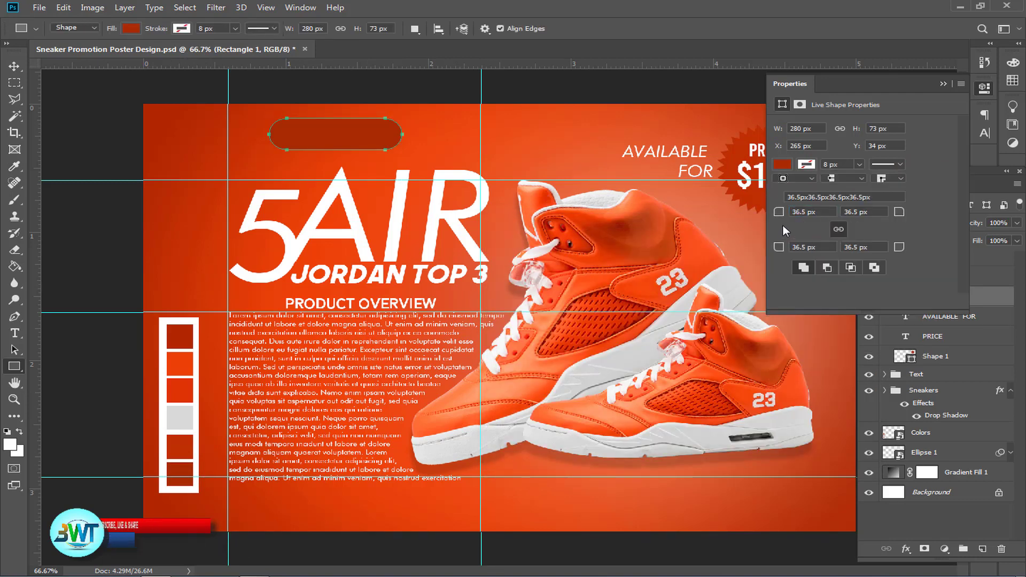
click(944, 83)
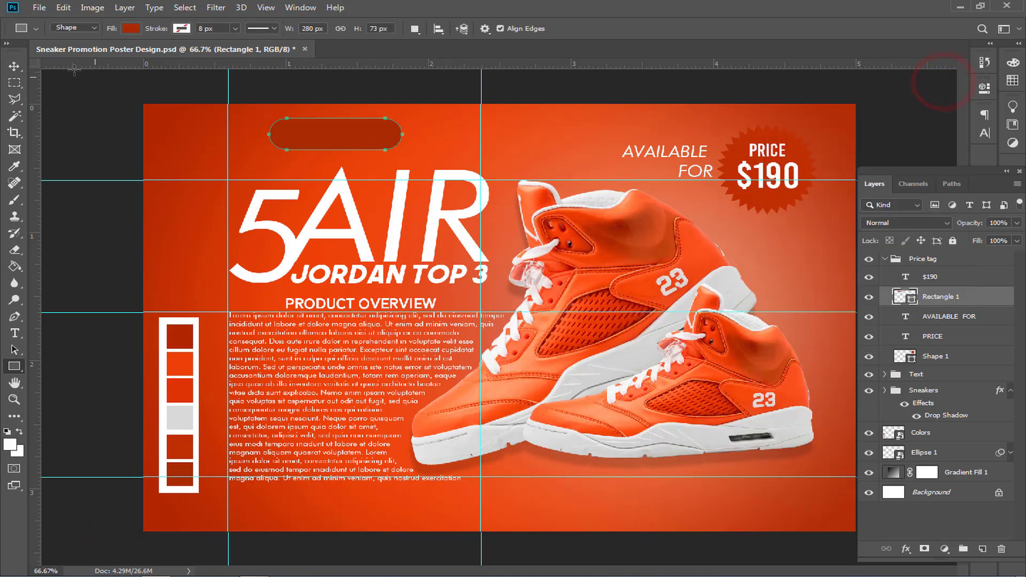
Move the rounded rectangle below the product text and scale it down to about 66%.
click(14, 66)
drag(333, 131, 332, 159)
drag(327, 242, 327, 498)
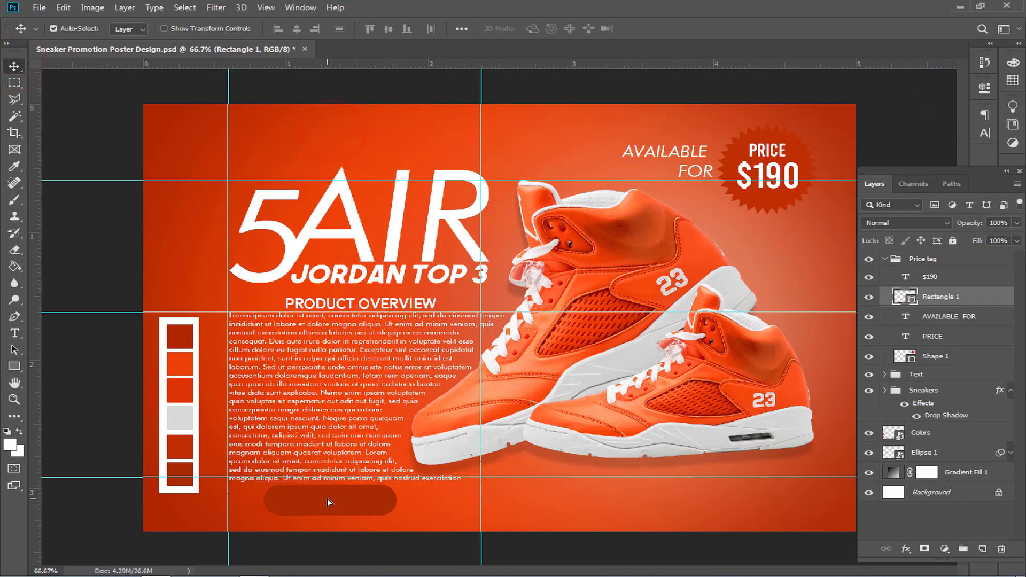
key(ctrl+t)
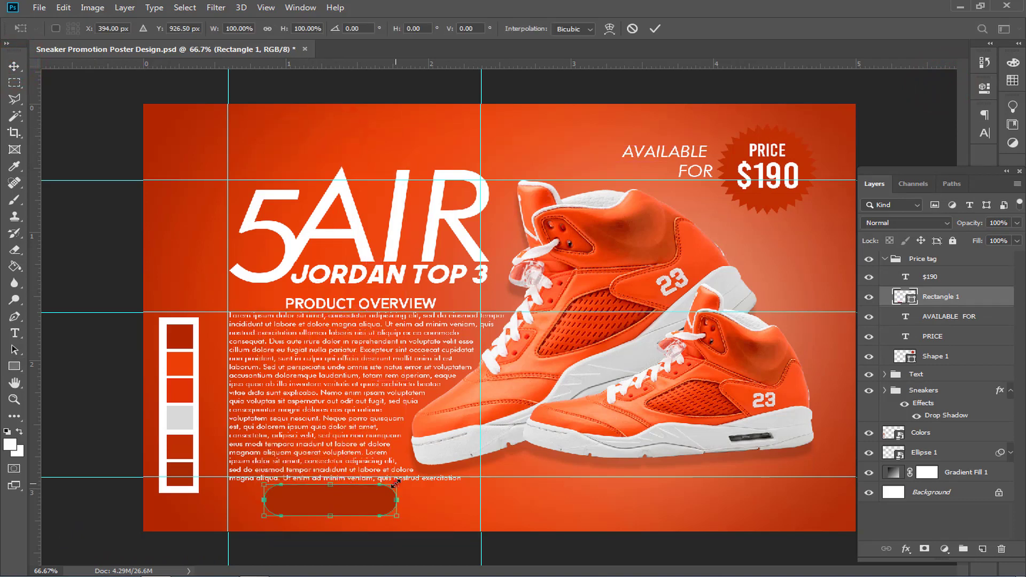
drag(398, 513, 376, 503)
drag(332, 506, 350, 508)
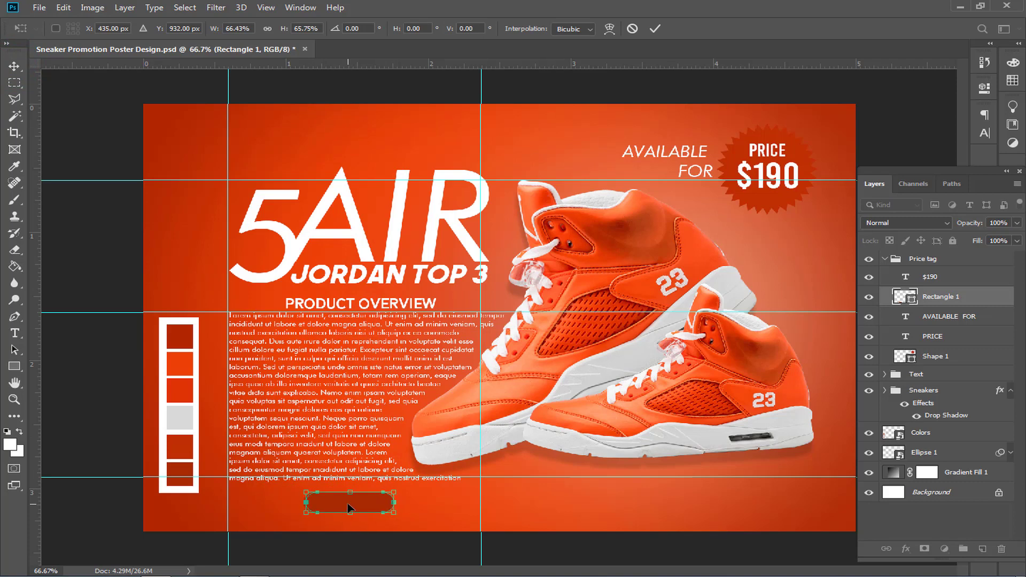
key(Return)
Widen the rounded rectangle symmetrically to about 133% of its width, keeping its height.
key(ctrl+plus)
scroll(348, 504, down, 3)
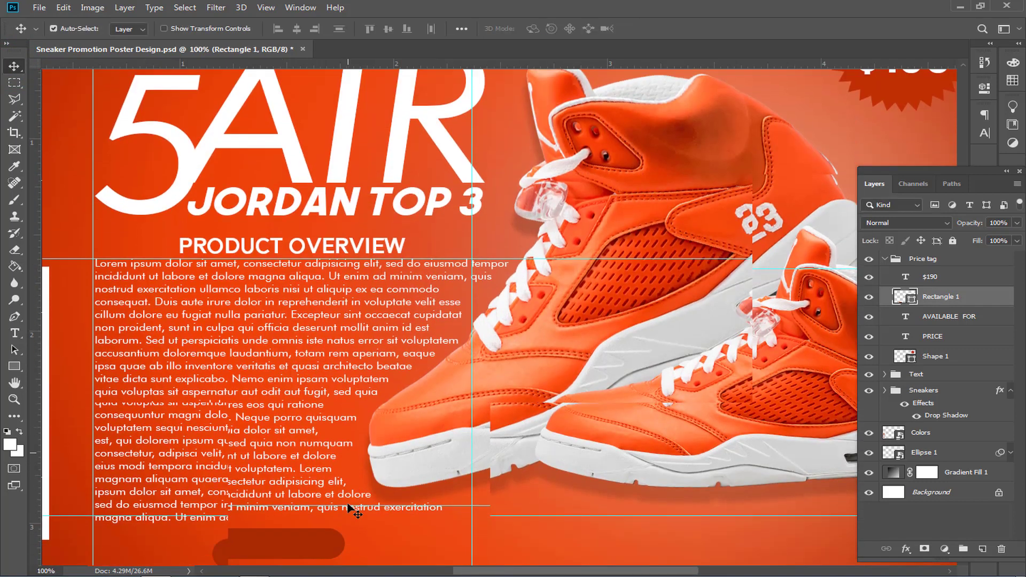
scroll(354, 512, down, 2)
key(ctrl+t)
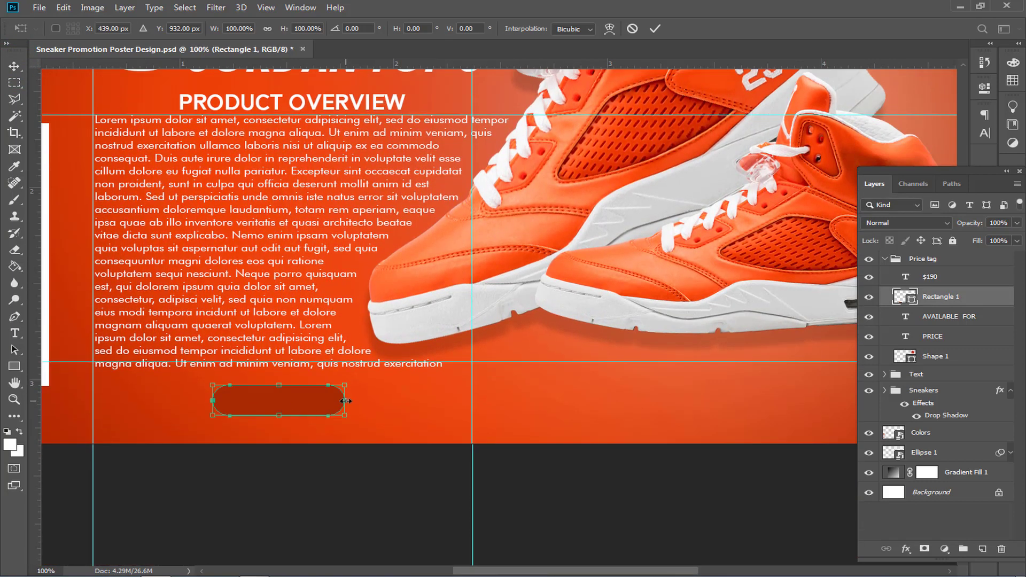
drag(346, 401, 367, 401)
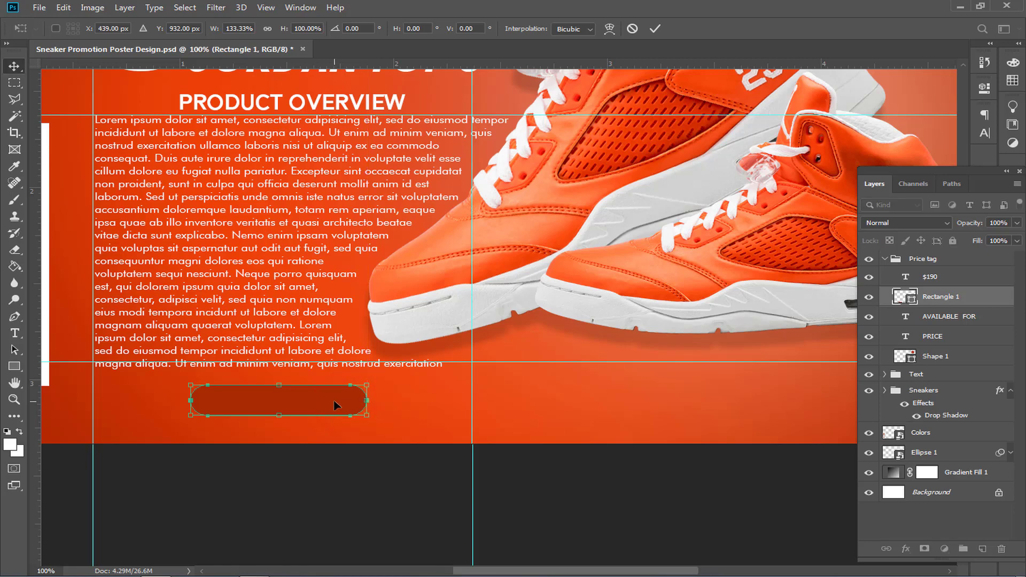
key(Return)
Add a centre-aligned 4 pt text SHOP NOW in the empty area beside the rounded rectangle.
click(13, 336)
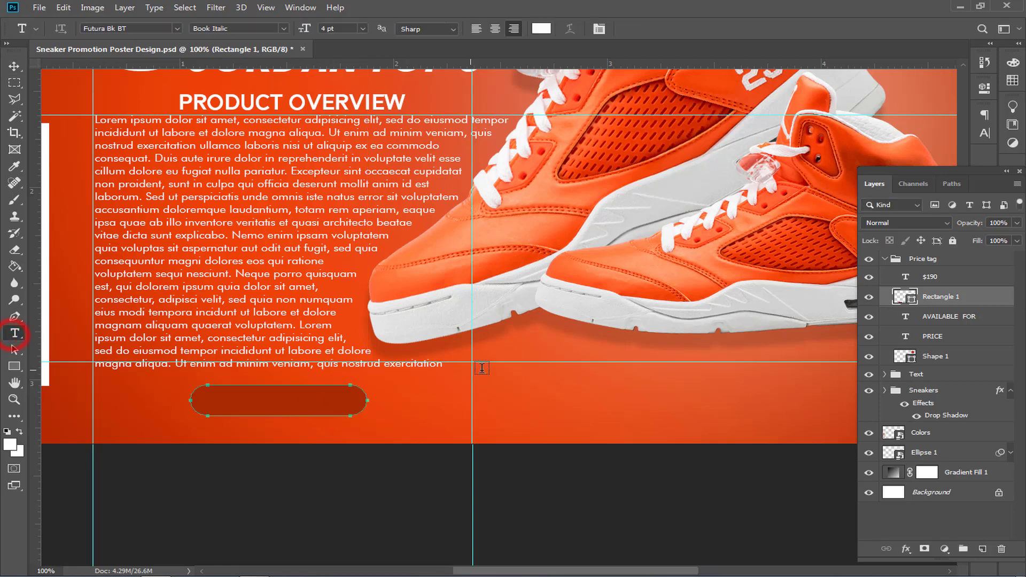
click(495, 29)
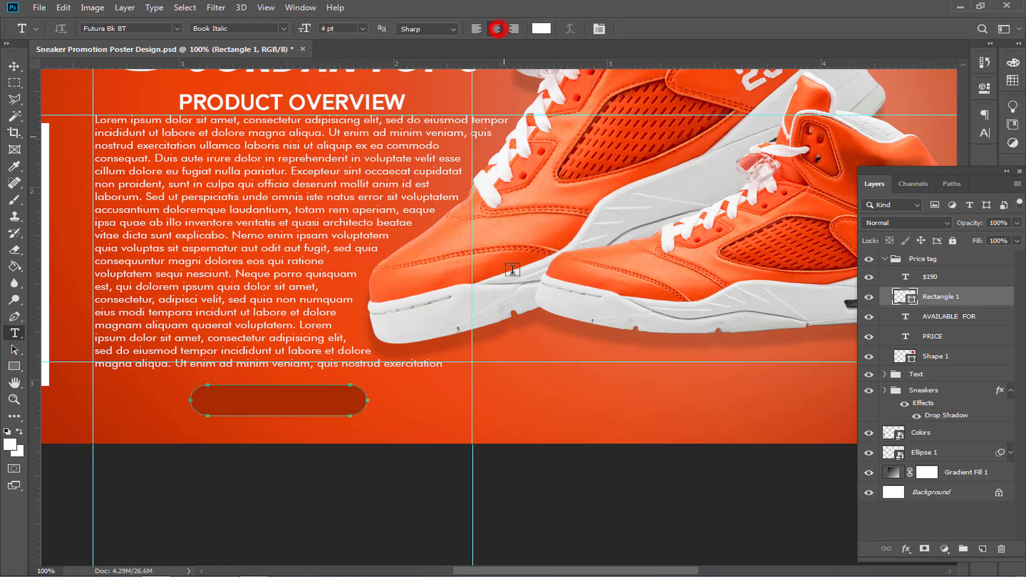
click(525, 399)
key(BackSpace)
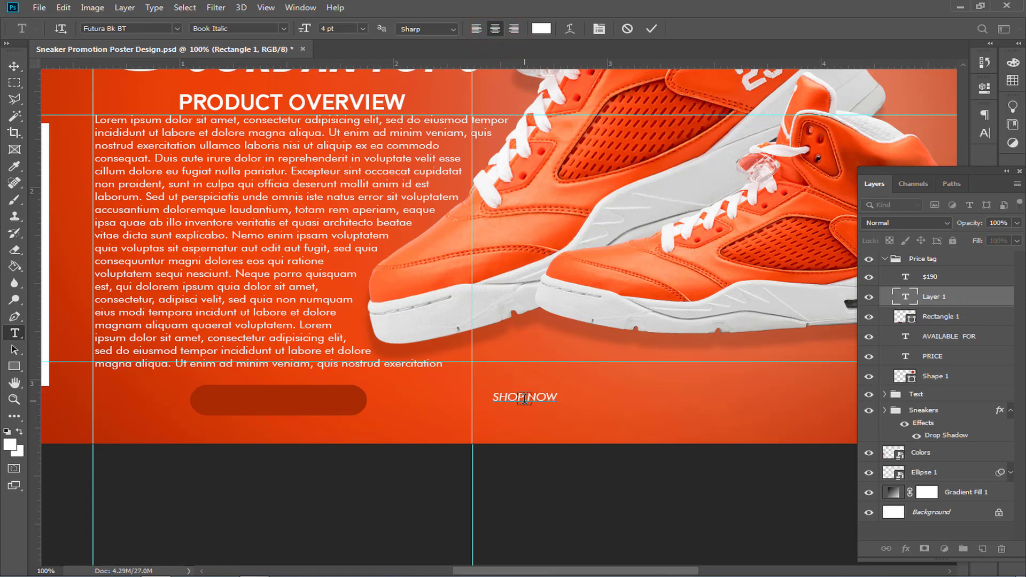
click(13, 70)
Change the font of the SHOP NOW text to Myriad Pro Bold Condensed.
click(537, 399)
click(985, 133)
click(873, 135)
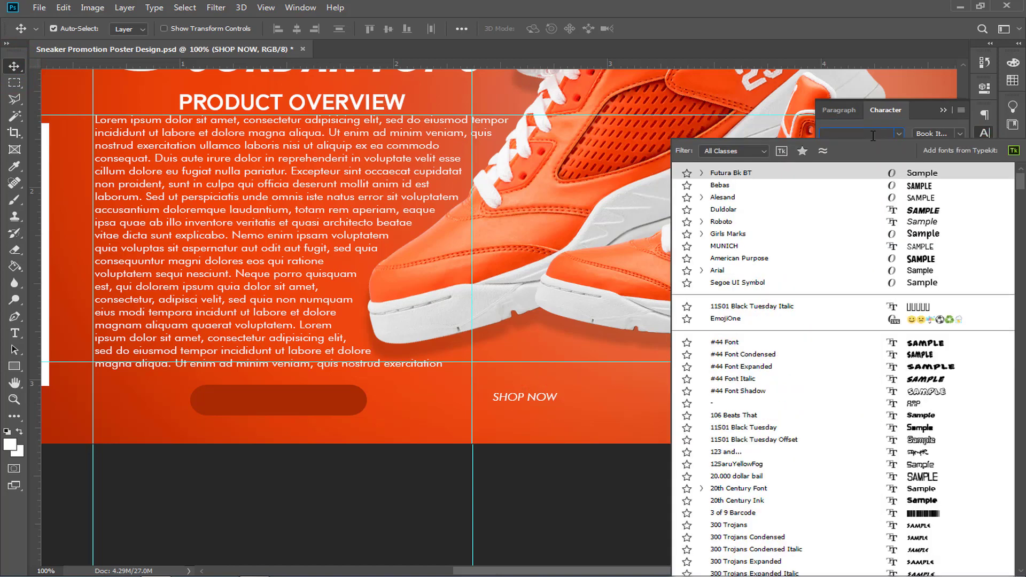
text(MYRIAD)
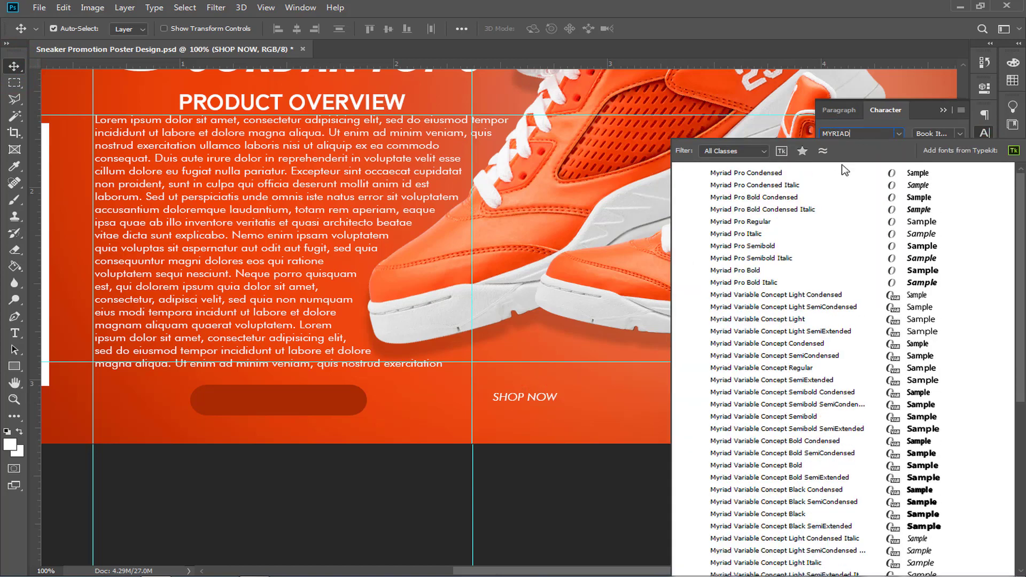
click(761, 197)
click(941, 107)
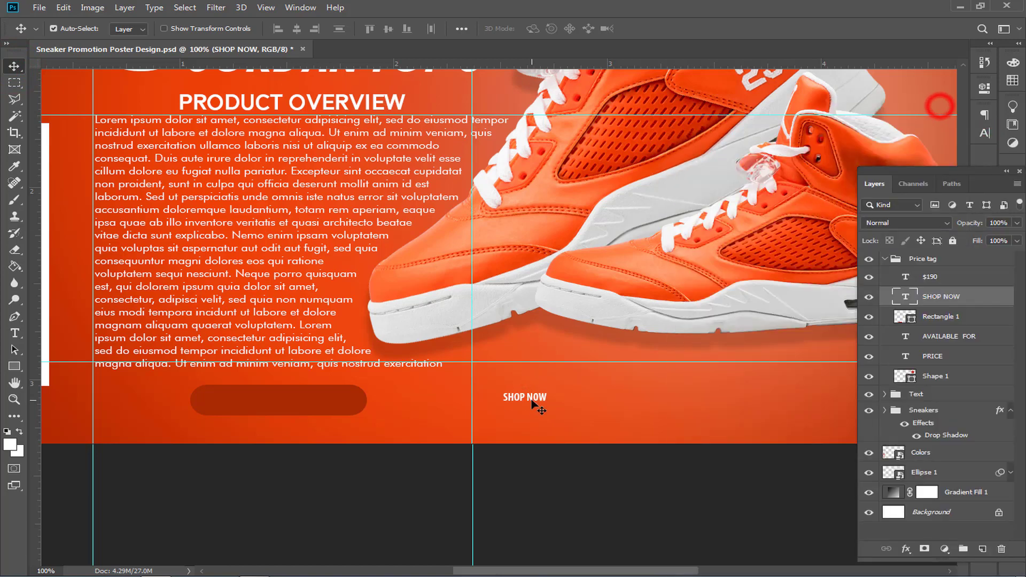
Enlarge the SHOP NOW text and centre it on the dark red rounded rectangle.
key(ctrl+t)
drag(547, 403, 295, 407)
key(Return)
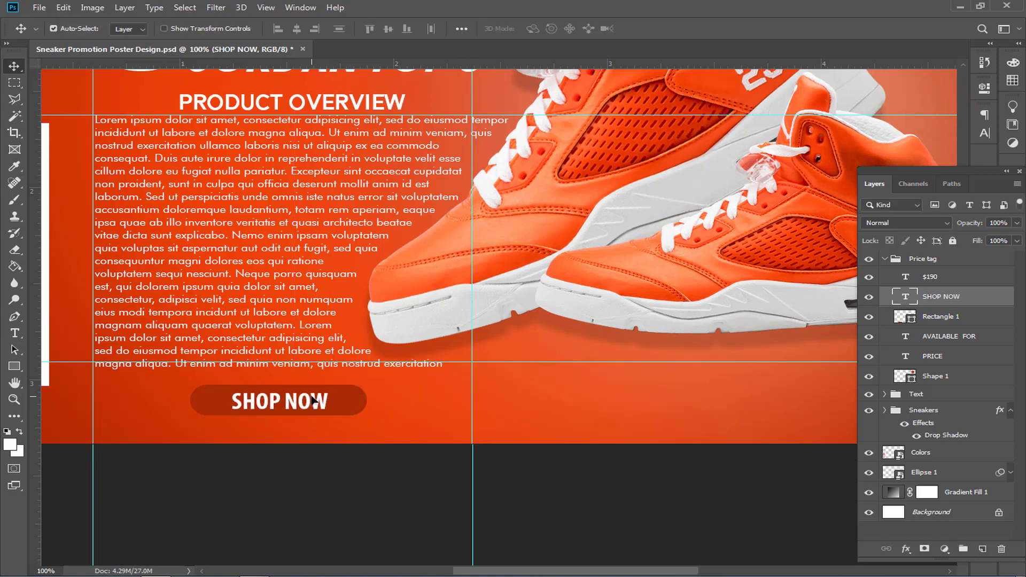
key(ctrl+0)
key(ctrl+minus)
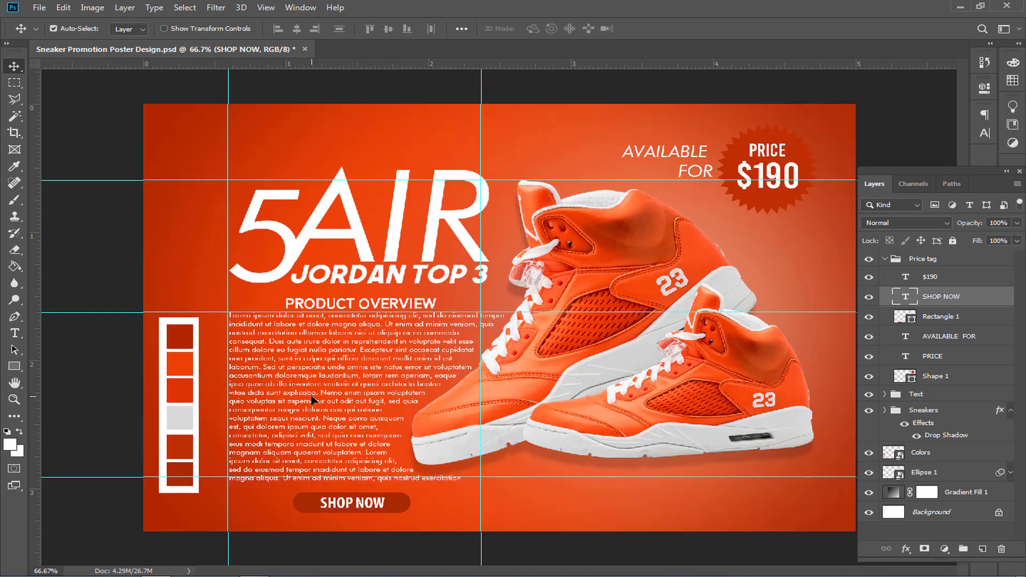
Collapse the Price tag group and create a new layer group named Logo Nike above it.
click(886, 260)
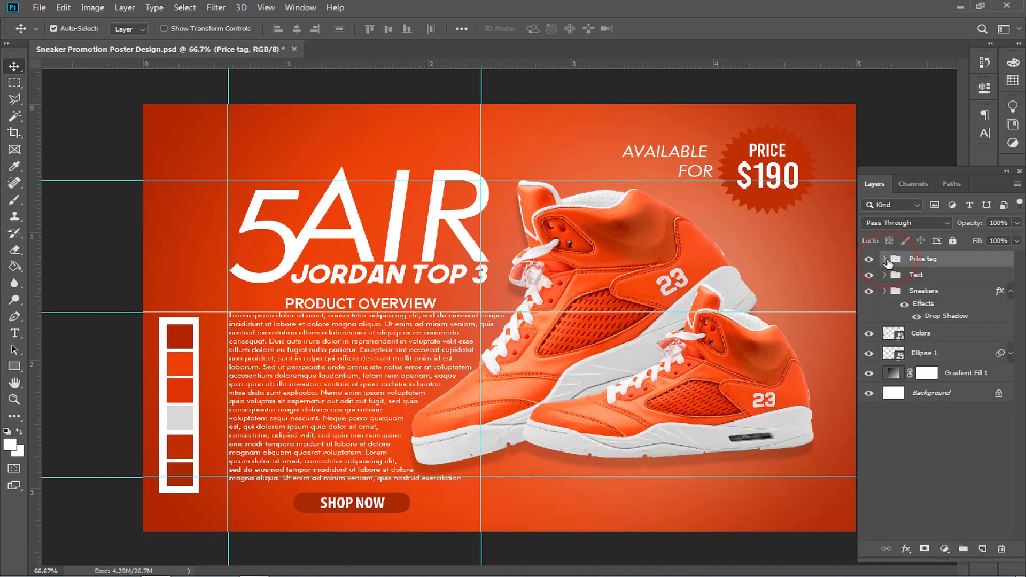
click(964, 550)
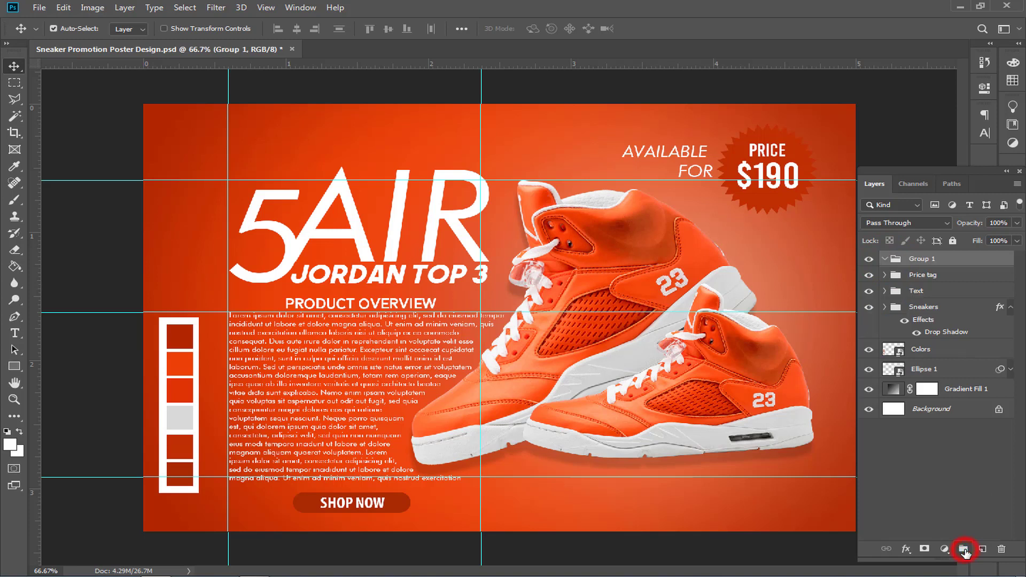
double_click(923, 260)
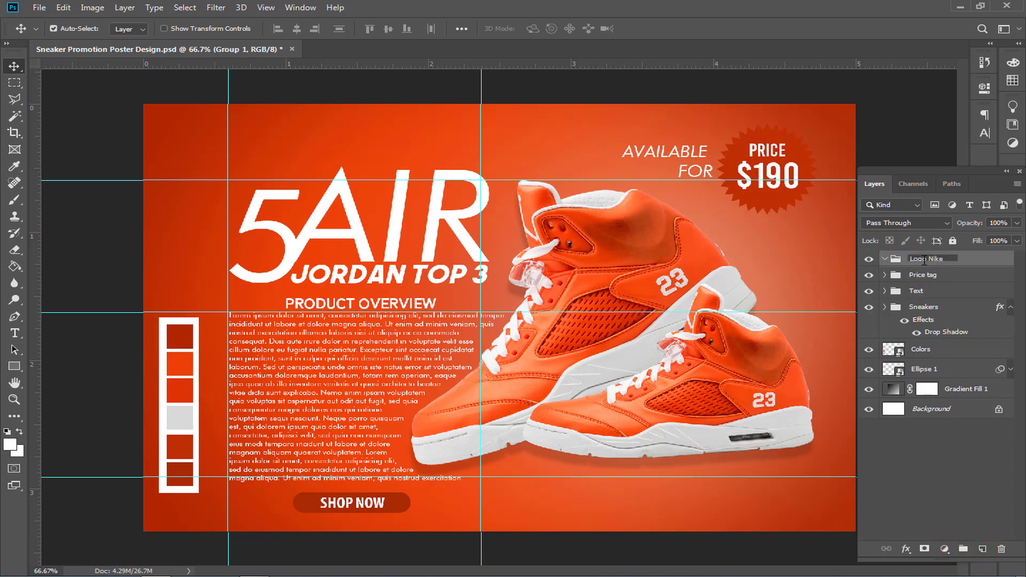
text(Logo Nike)
key(Return)
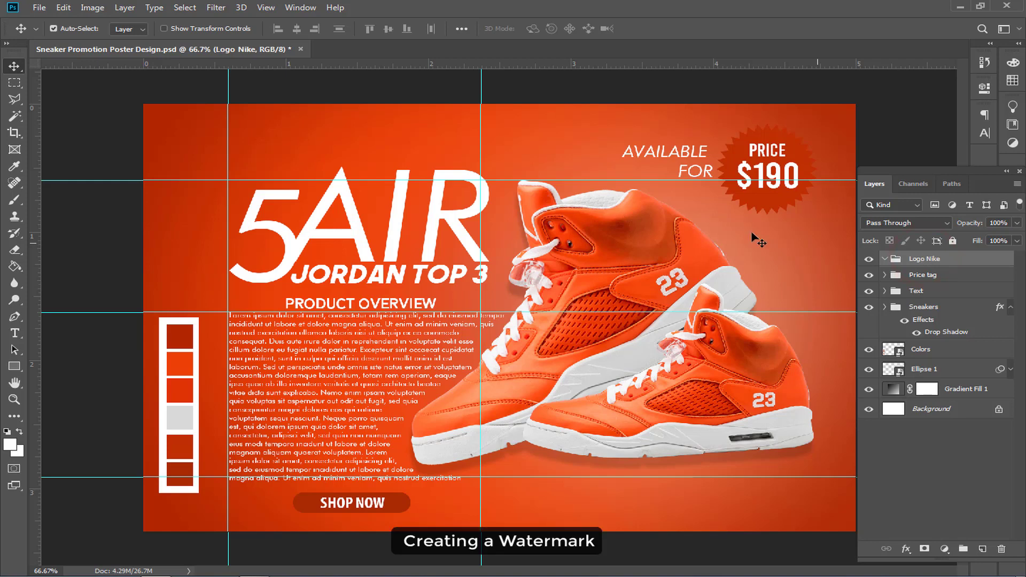
Place nike_PNG4.png as an embedded image and scale it about its centre to about 13%.
click(47, 10)
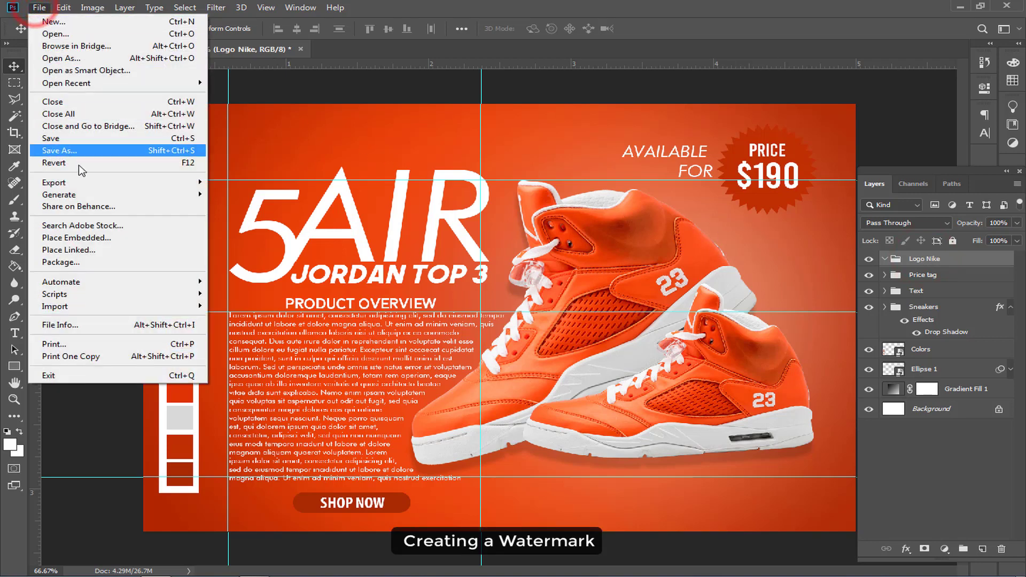
click(90, 237)
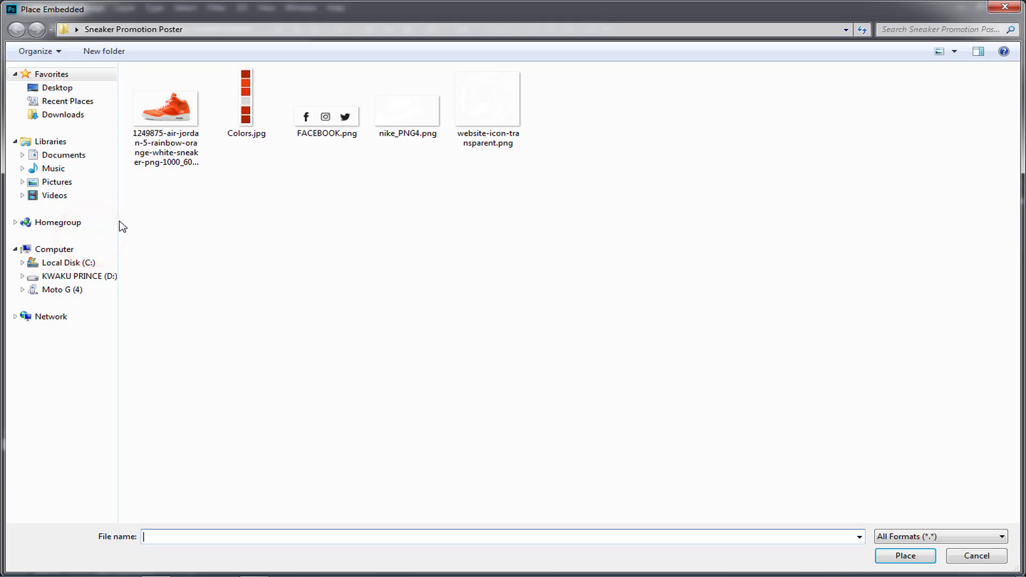
click(408, 117)
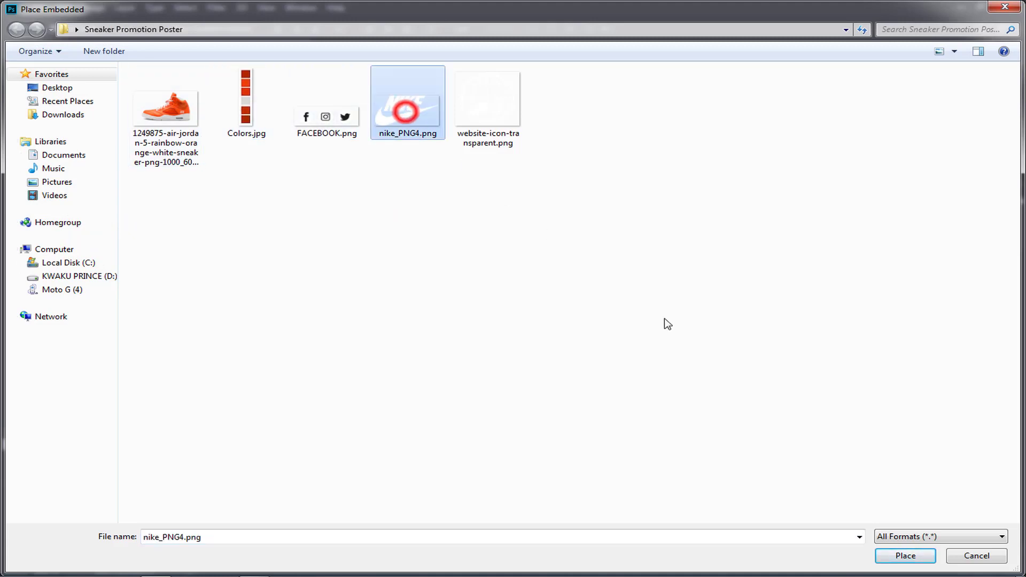
click(889, 556)
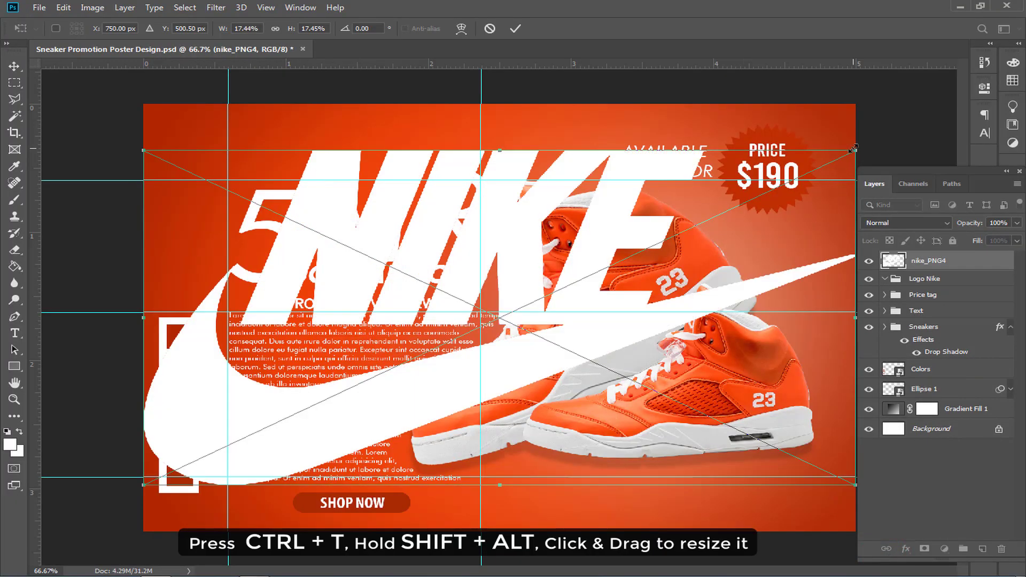
drag(854, 149, 767, 193)
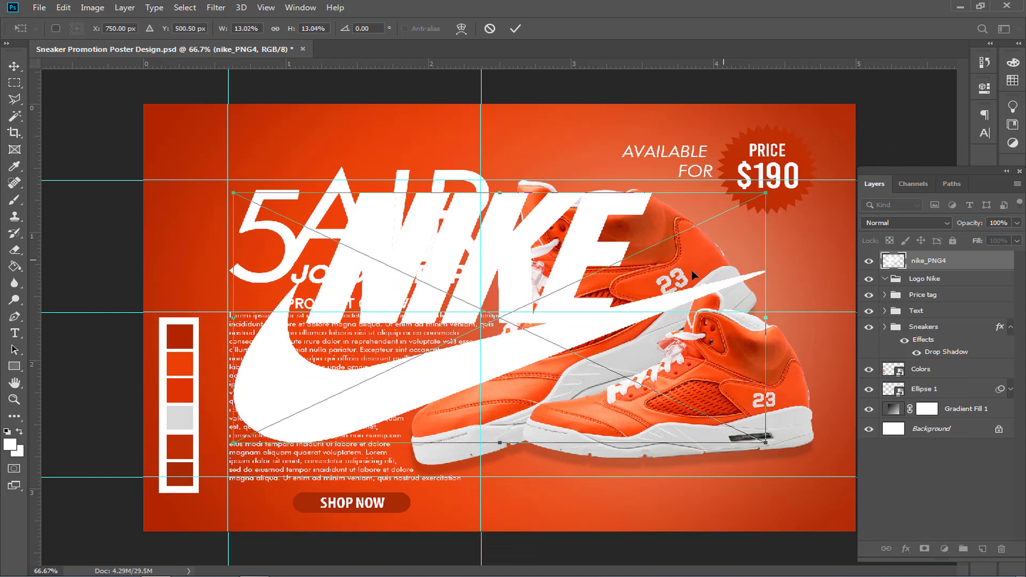
key(Return)
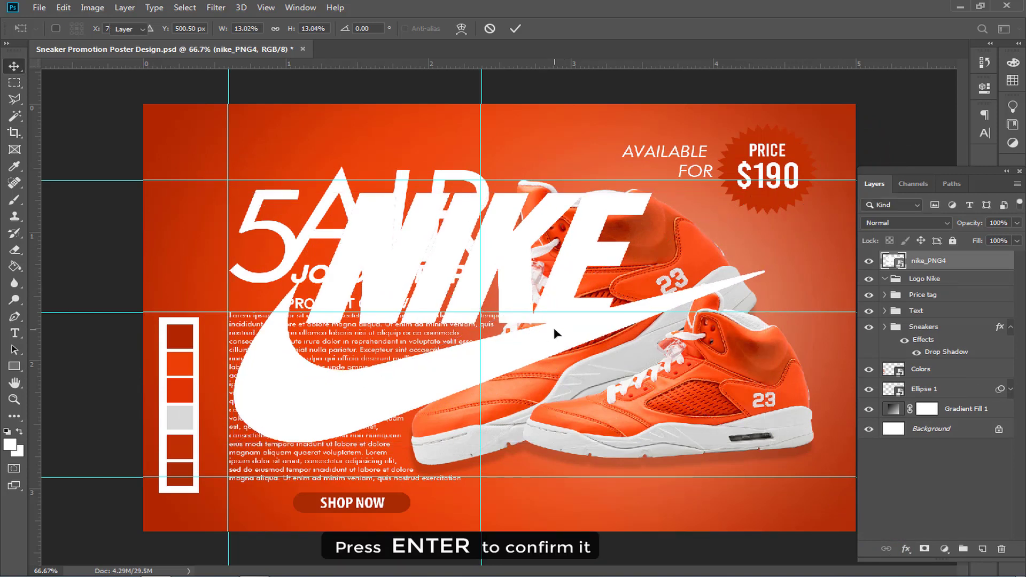
Duplicate the Nike logo layer, hide the original and move the copy between Ellipse 1 and Gradient Fill 1.
key(ctrl+j)
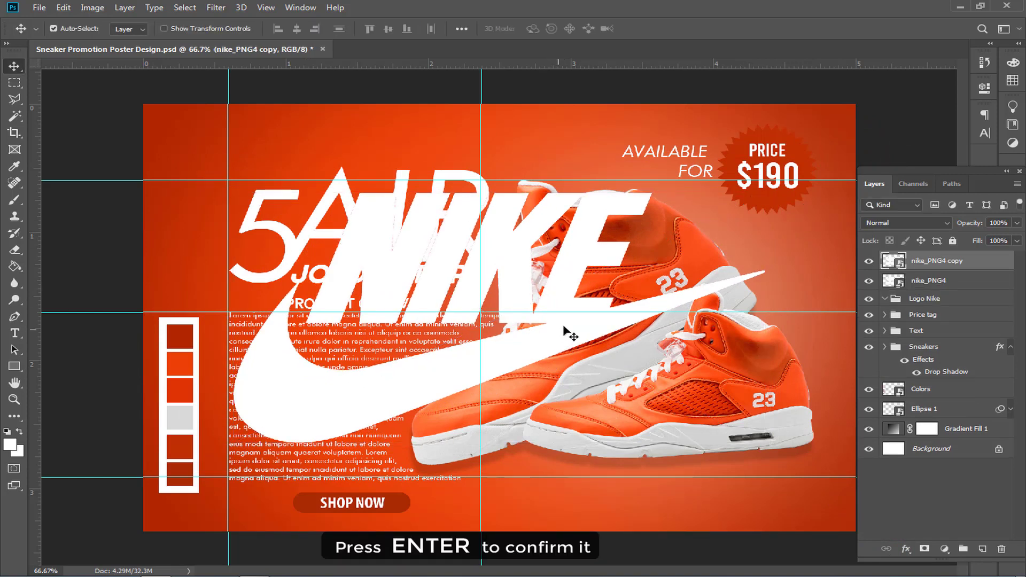
click(869, 281)
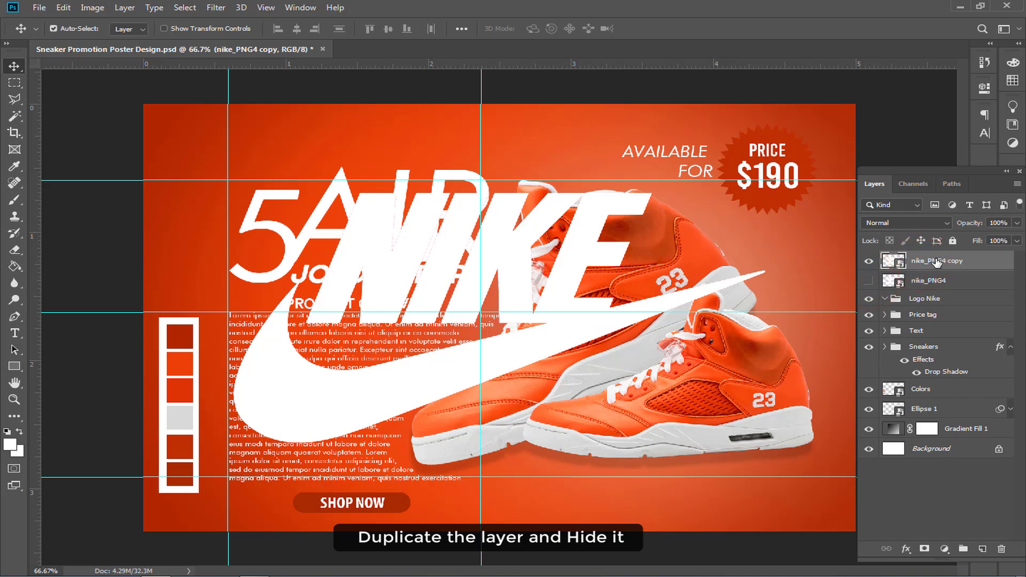
drag(936, 262, 941, 417)
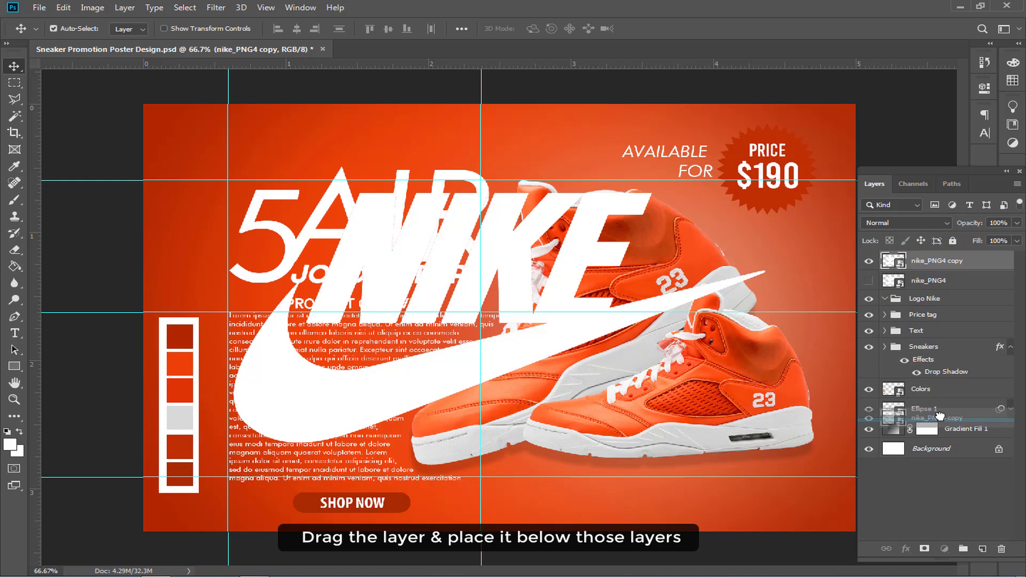
drag(940, 416, 941, 418)
Set the opacity of the copied Nike logo layer to 8%.
double_click(997, 223)
text(8)
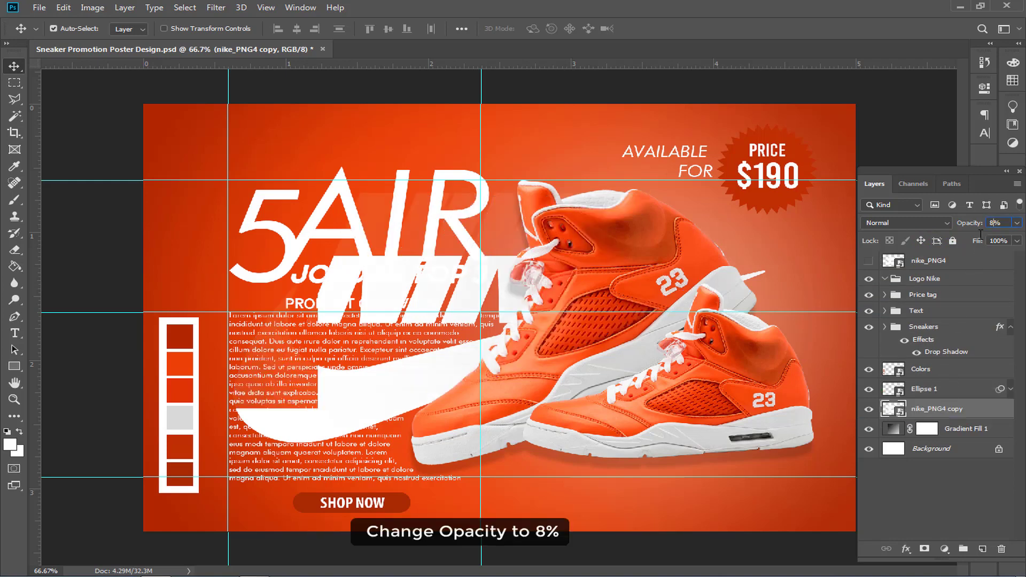
key(Return)
Move the faint Nike logo copy to the lower-left part of the poster, behind the product text.
key(ctrl+t)
drag(492, 278, 417, 353)
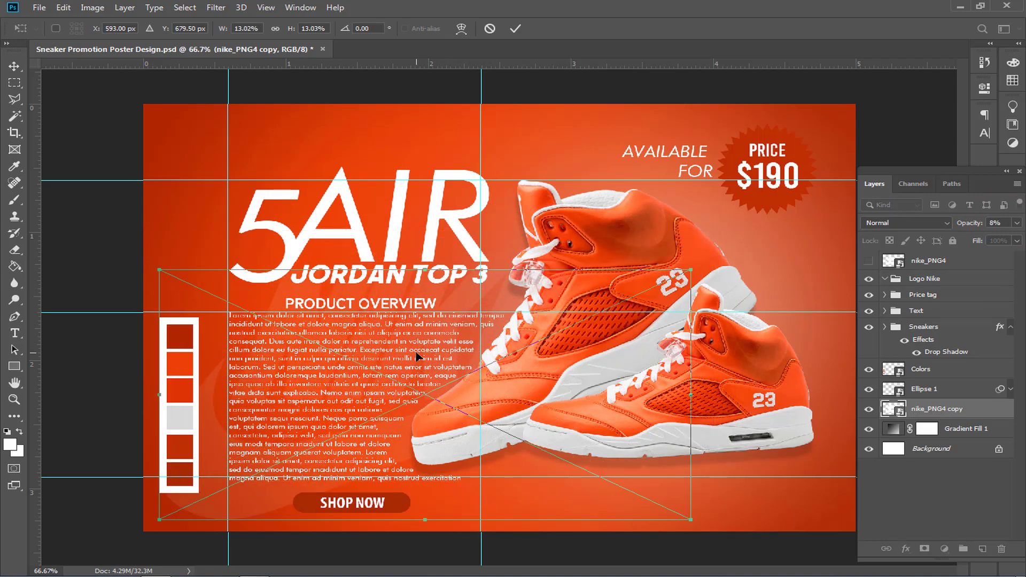
key(Return)
Show the original nike_PNG4 logo, scale it down and place it above the 5AIR heading.
click(930, 261)
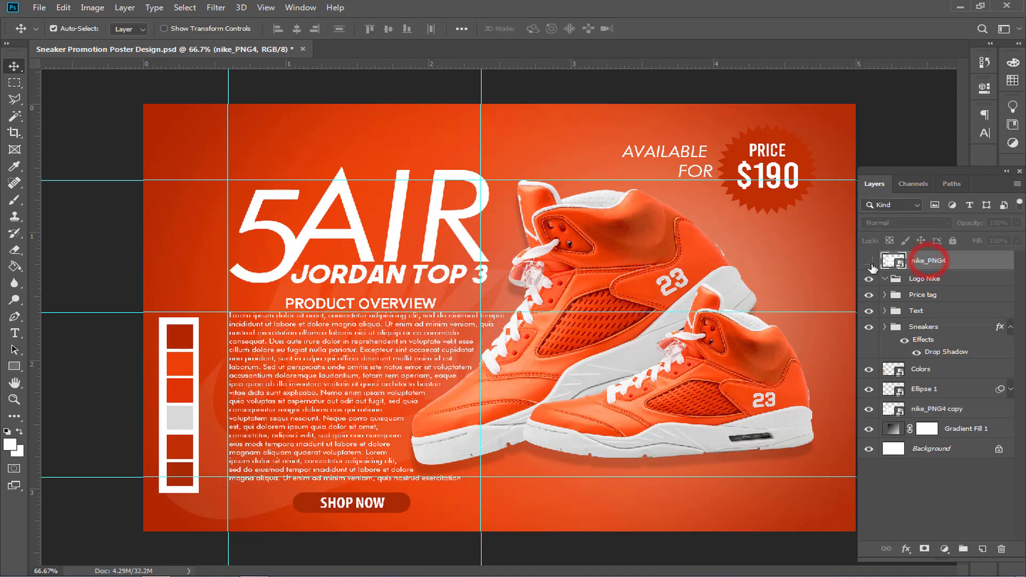
click(870, 262)
key(ctrl+t)
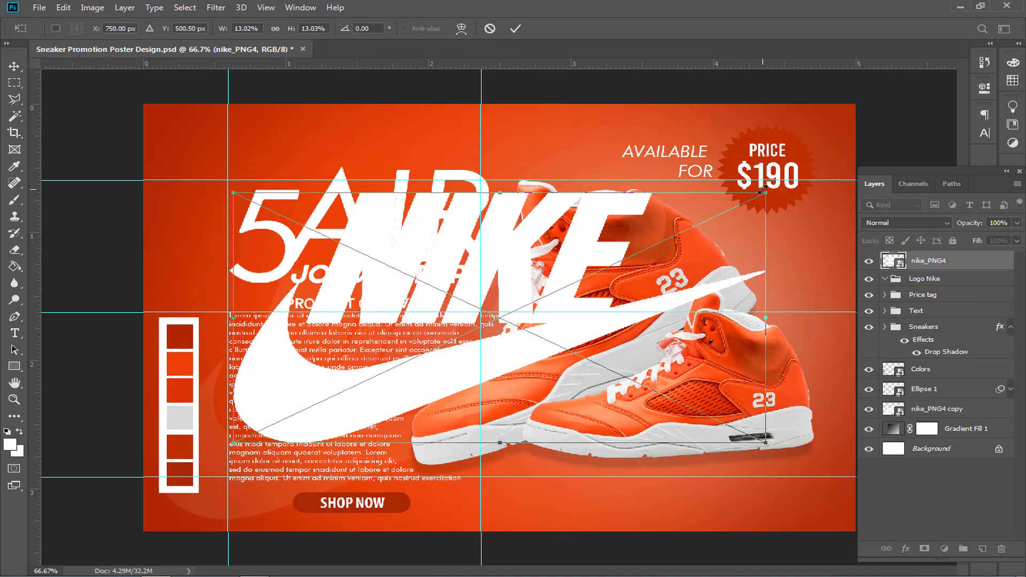
drag(766, 188, 572, 343)
drag(497, 307, 310, 144)
key(Return)
Move the nike_PNG4 layer into the Logo Nike group and create a new group named Website above that group.
drag(955, 260, 940, 276)
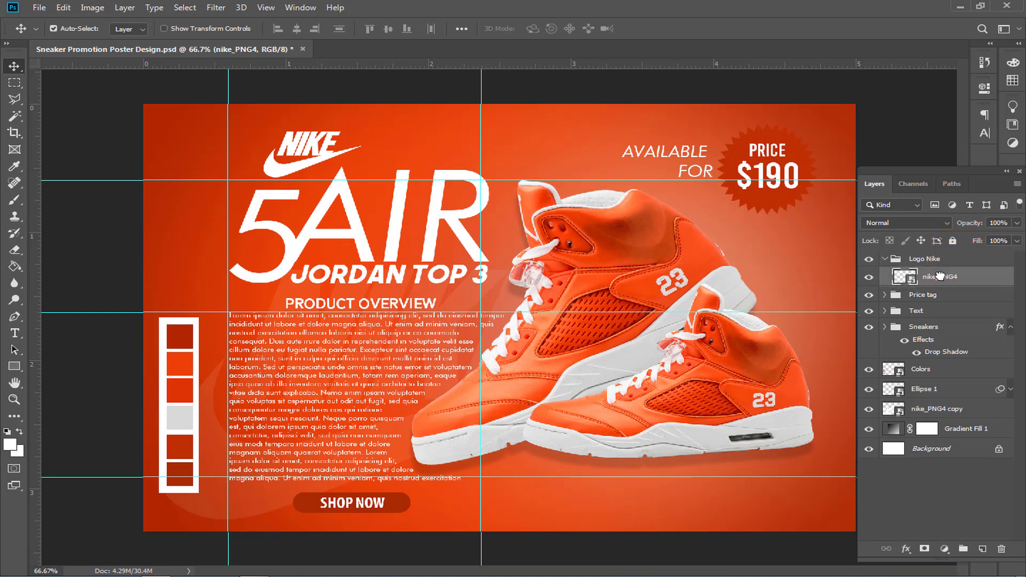
click(886, 260)
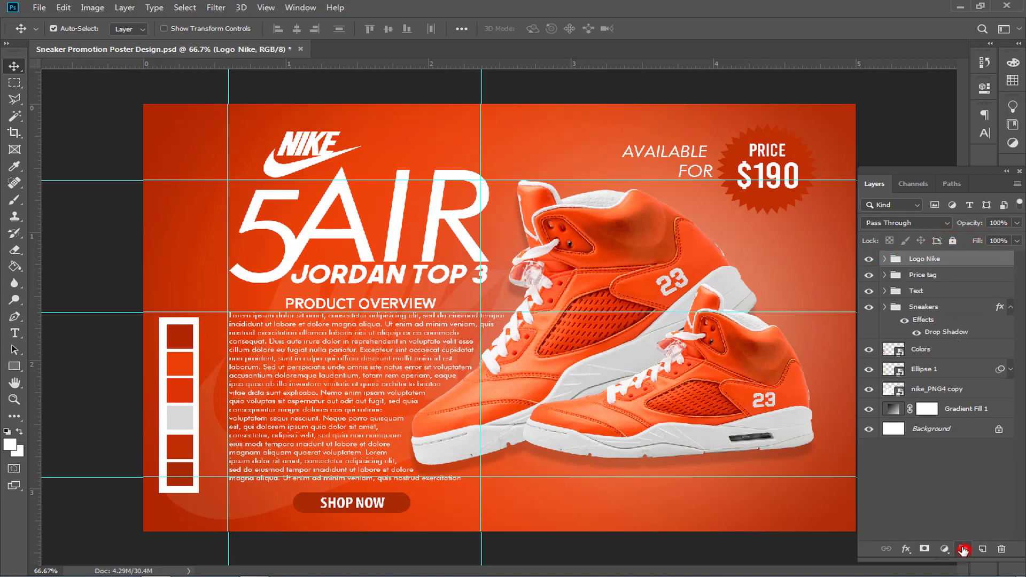
click(963, 550)
double_click(928, 259)
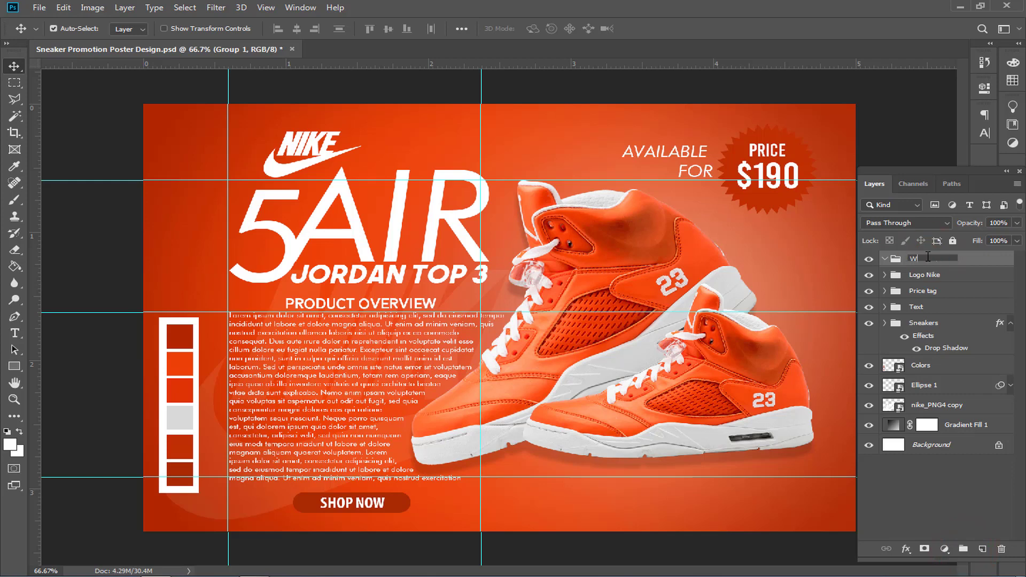
text(Website)
key(Return)
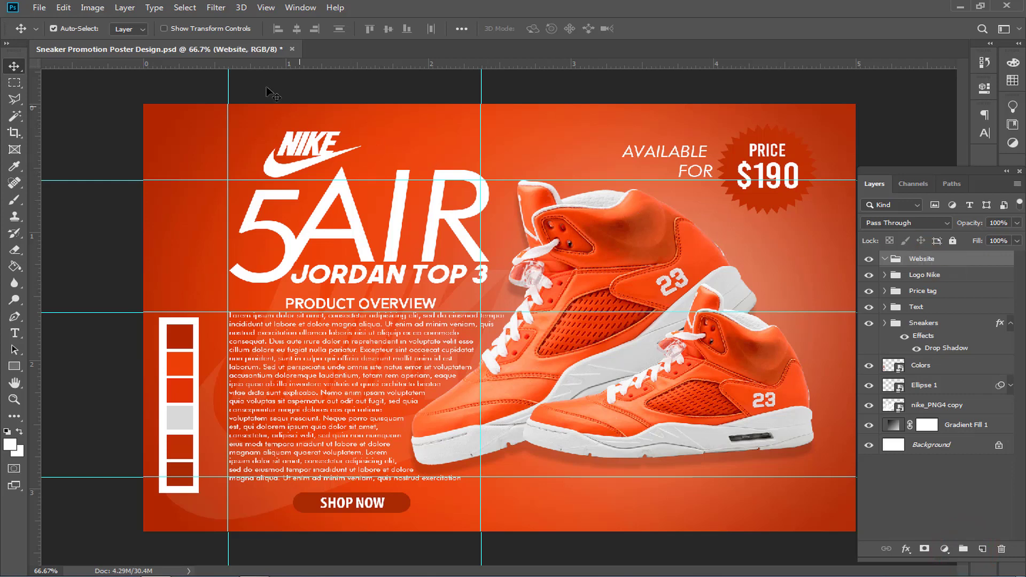
Place FACEBOOK.png as an embedded image and move the social icons to the poster's lower-right corner.
click(39, 7)
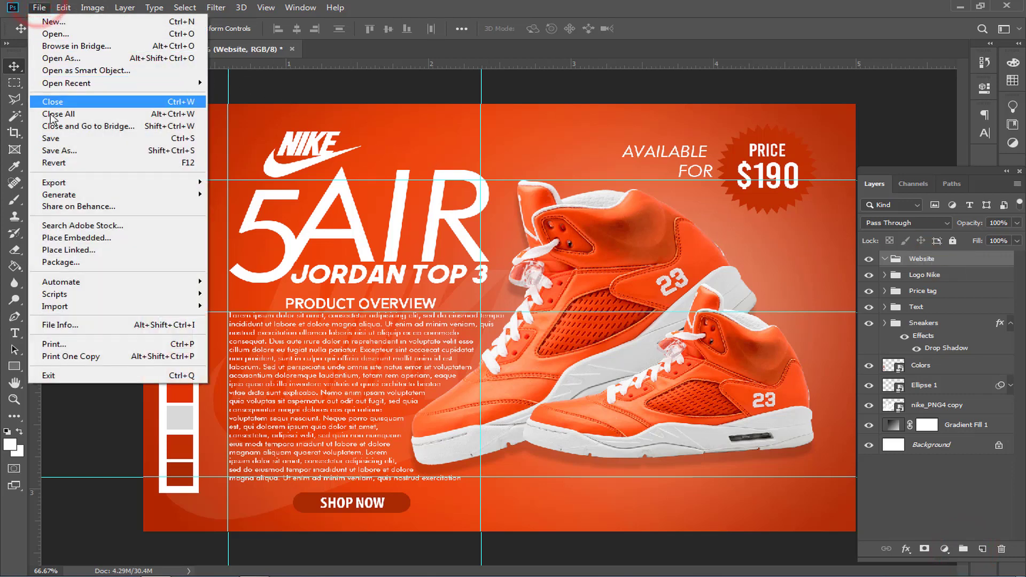
click(65, 238)
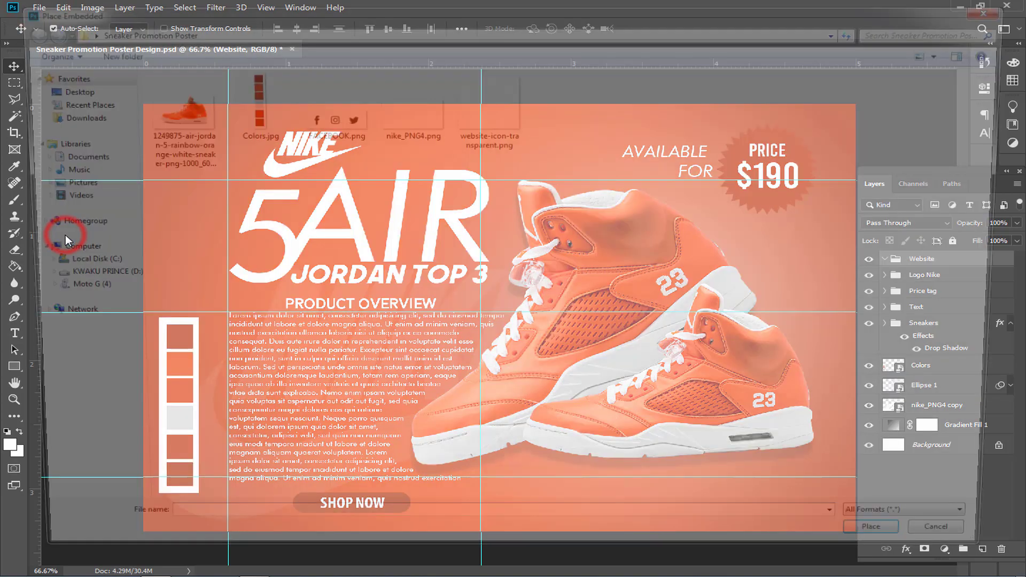
click(354, 128)
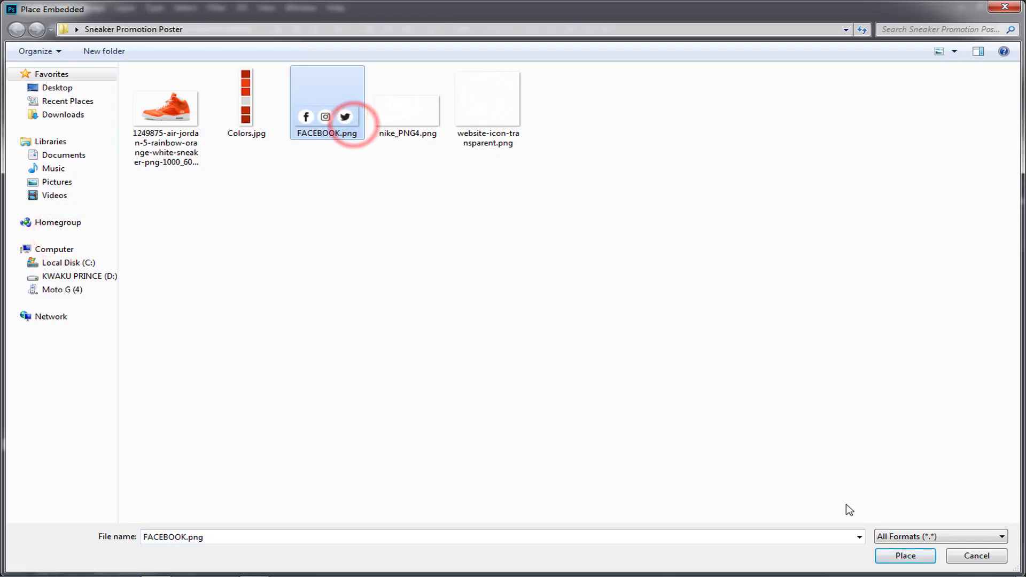
click(892, 556)
key(Return)
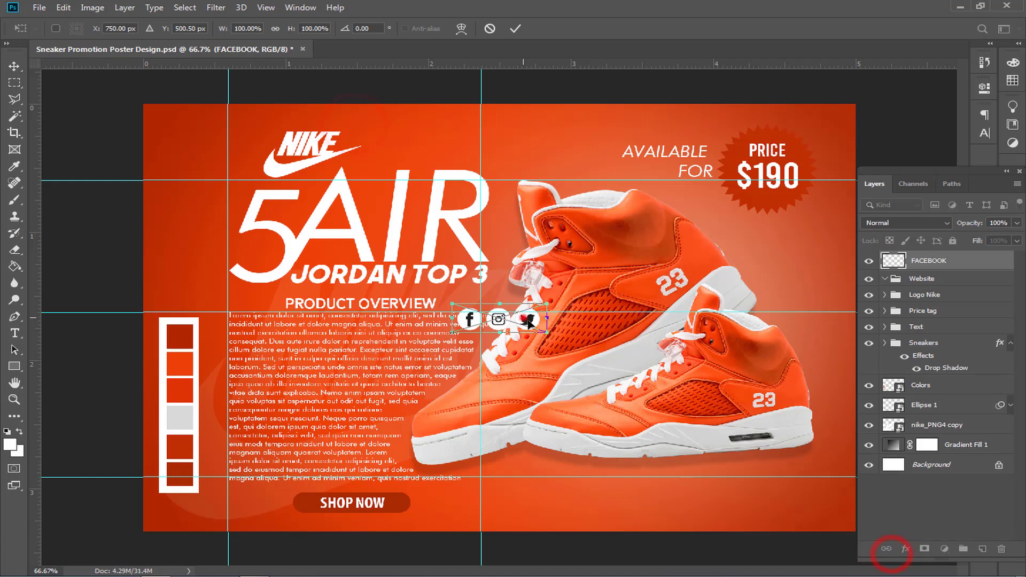
drag(526, 319, 748, 513)
Scale the social icons to about 90% and nudge them down onto the lower horizontal guide.
key(ctrl+plus)
scroll(743, 497, down, 5)
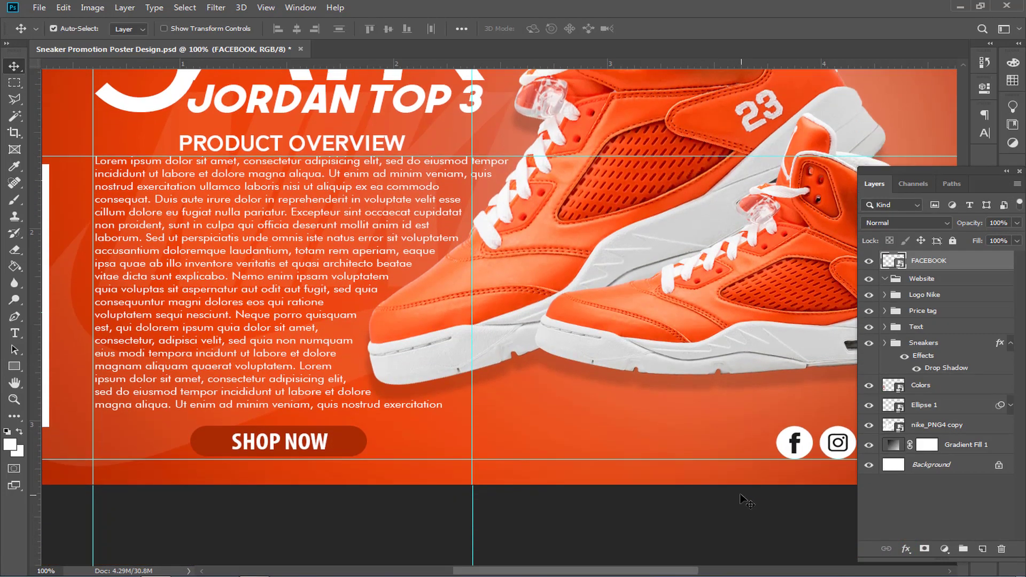
scroll(727, 470, right, 4)
drag(714, 449, 732, 423)
key(ctrl+t)
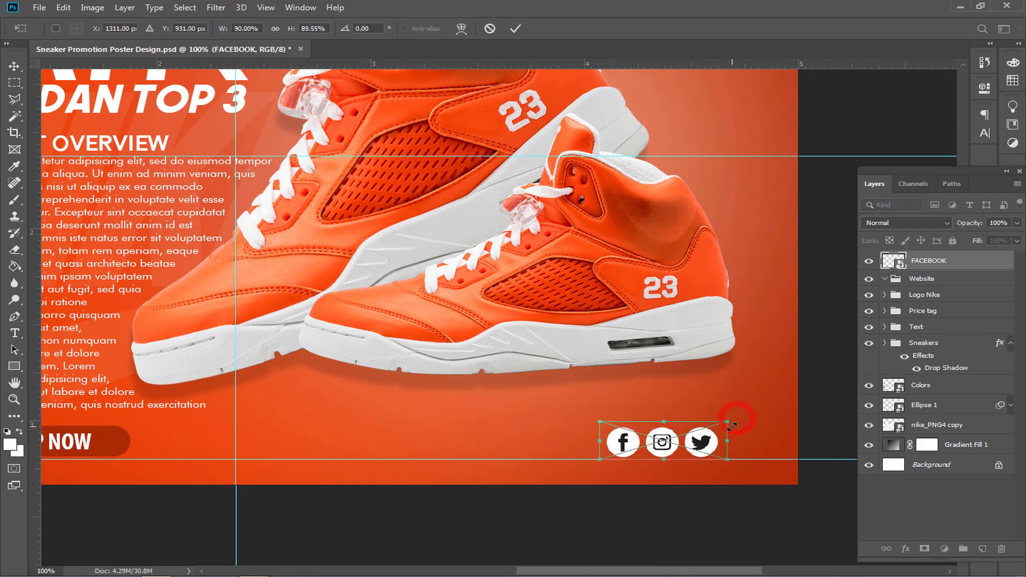
key(Return)
key(Down)
key(Down)
key(Down)
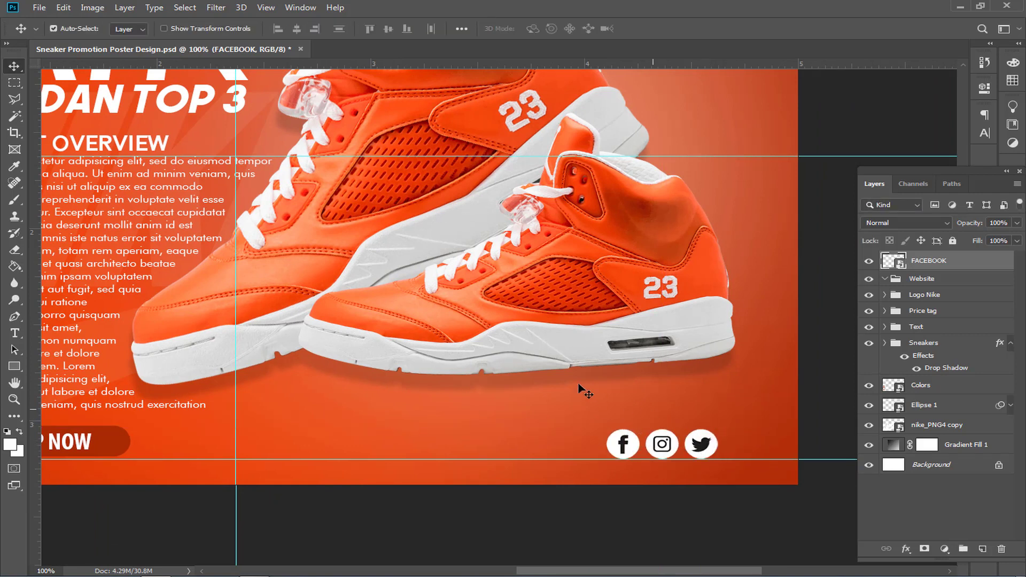
Place website-icon-transparent.png as an embedded image and shrink it about its centre to about 3.2%.
click(38, 7)
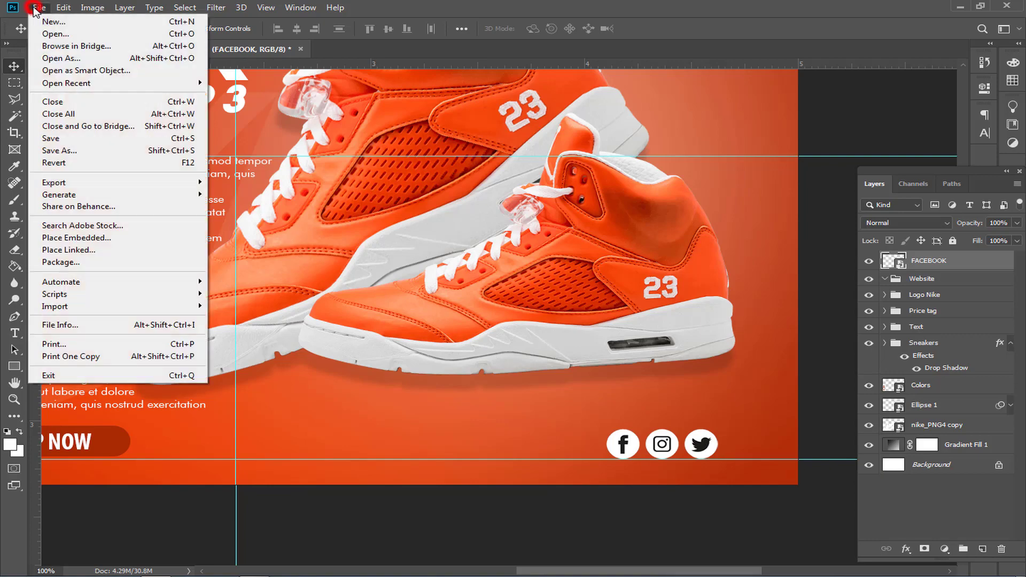
click(74, 242)
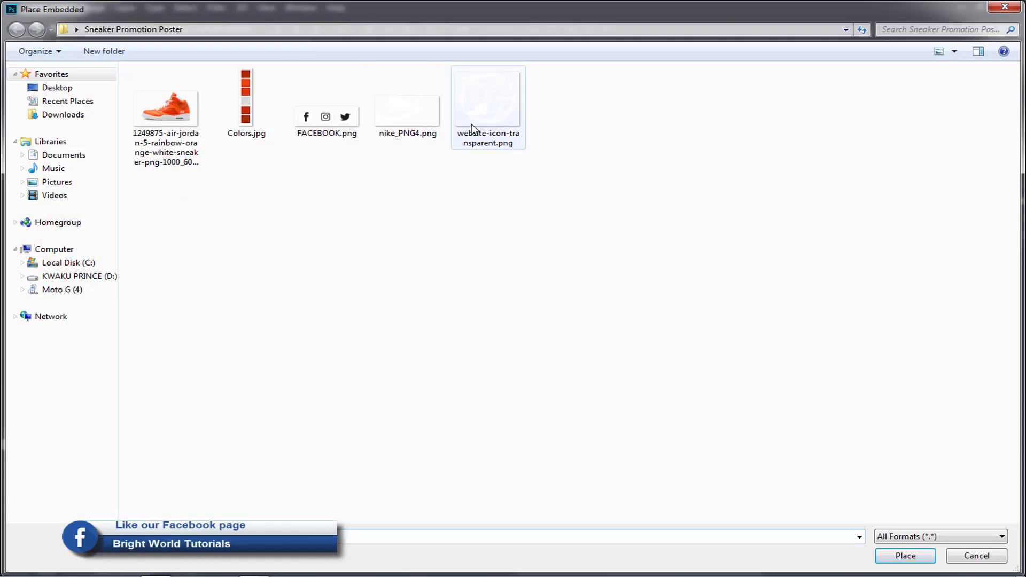
click(468, 124)
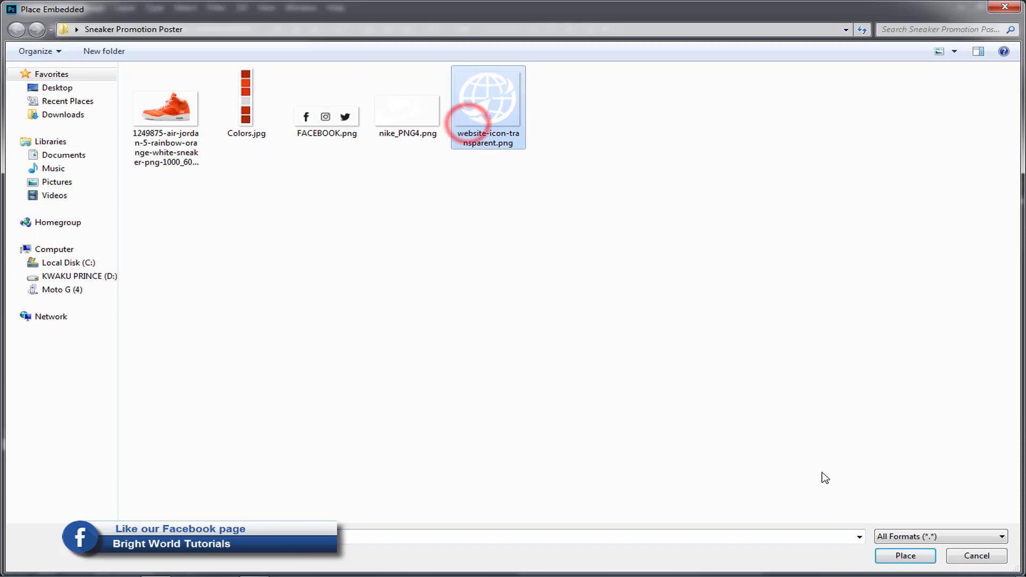
click(905, 556)
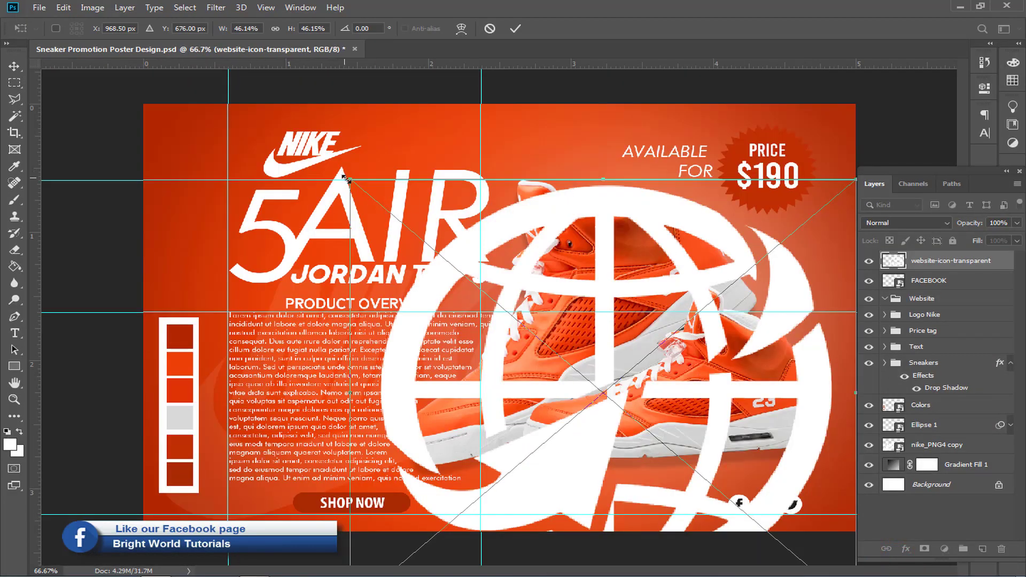
drag(346, 179, 582, 377)
Scale the website icon to about 2.5% and position it on the lower guide, between SHOP NOW and the social icons.
key(ctrl+plus)
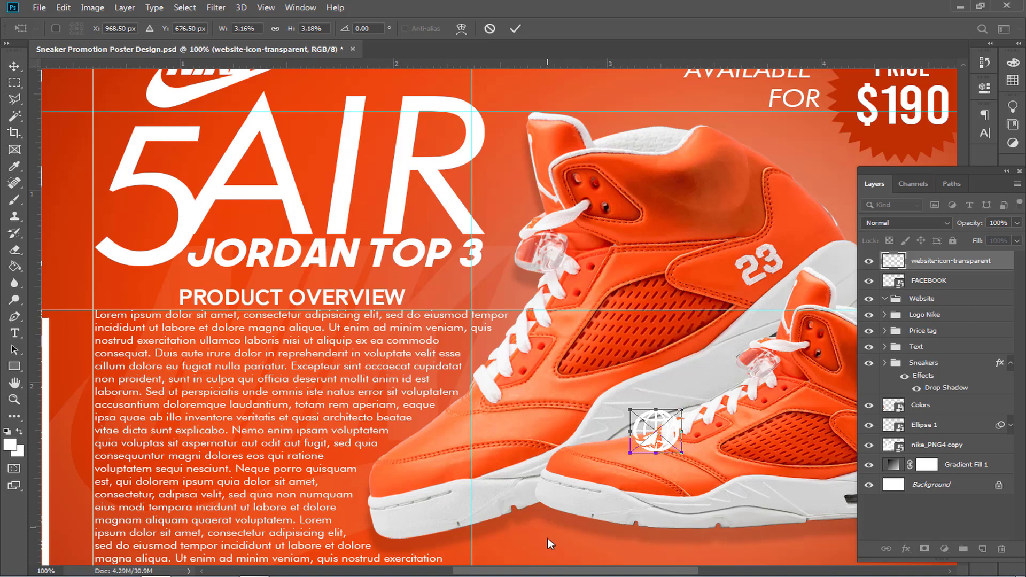
drag(550, 572, 608, 571)
scroll(577, 486, down, 5)
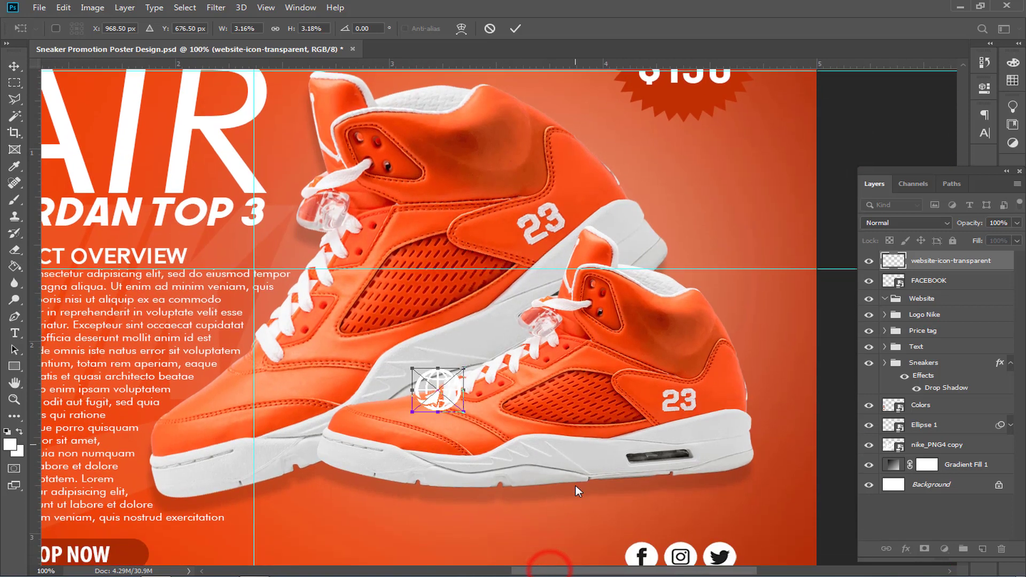
drag(442, 327, 328, 462)
key(Down)
key(Down)
key(Down)
key(Down)
key(Down)
key(Down)
key(Down)
key(Down)
key(Down)
key(Down)
key(Down)
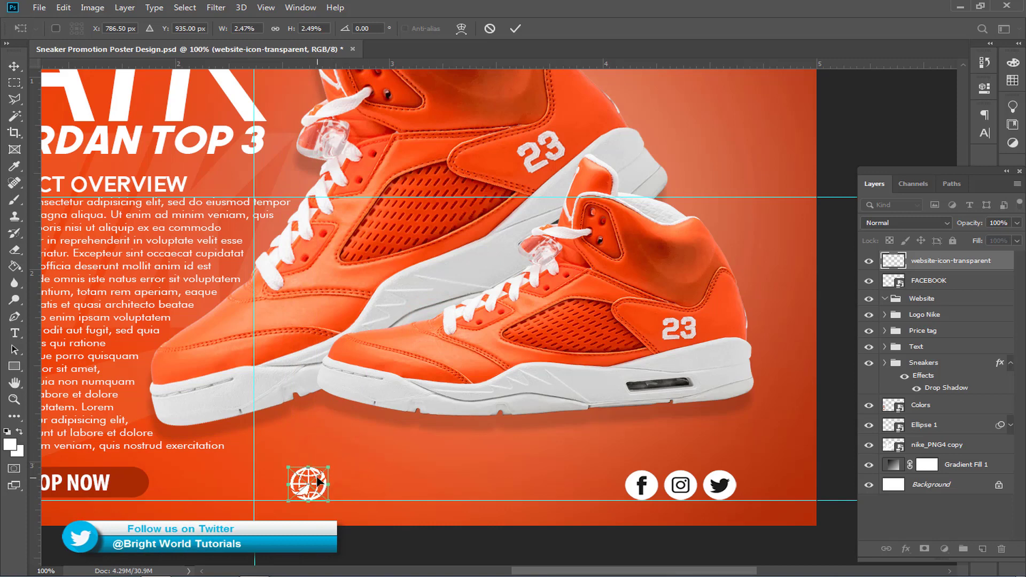
key(Return)
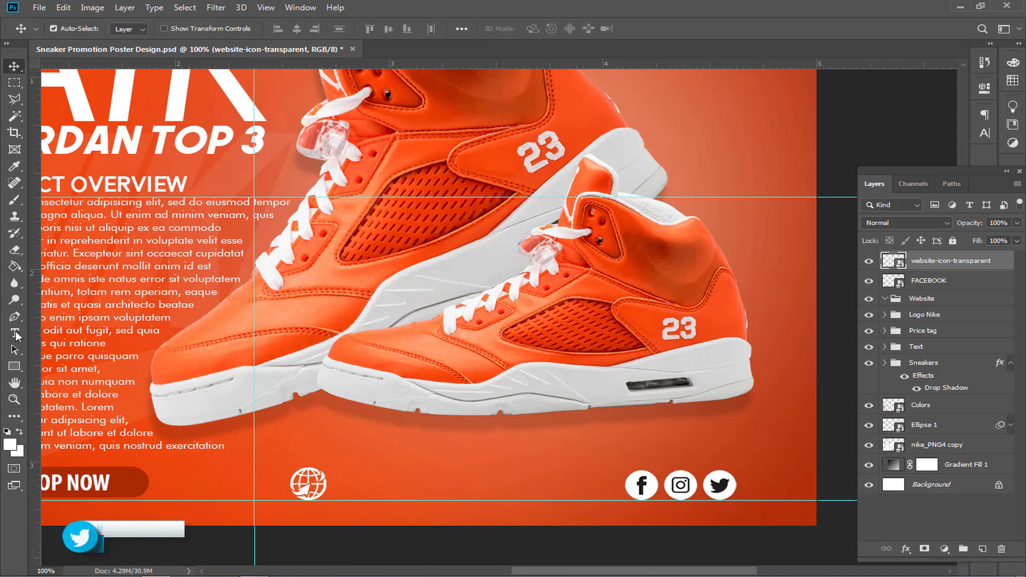
key(t)
click(363, 29)
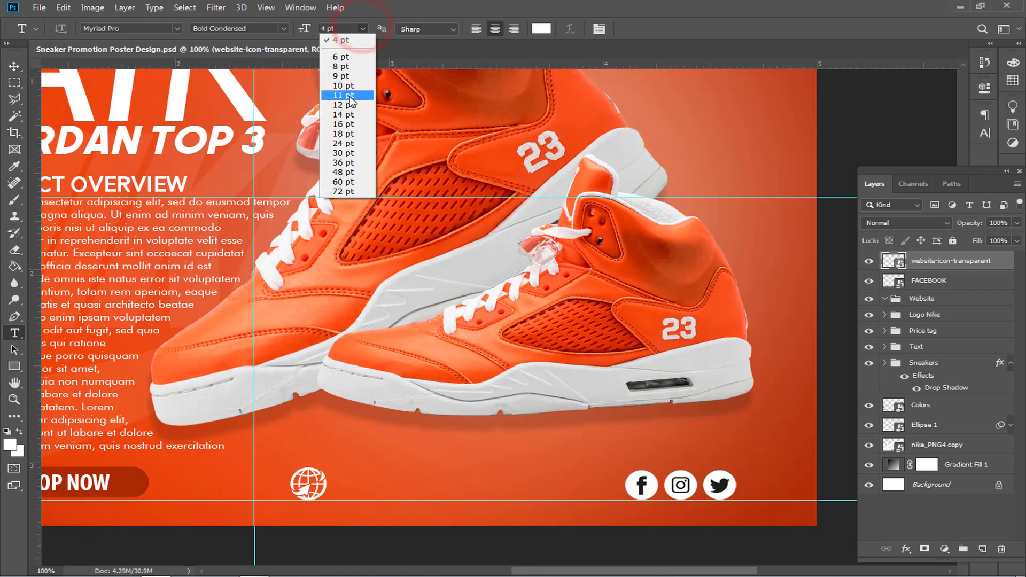
click(345, 125)
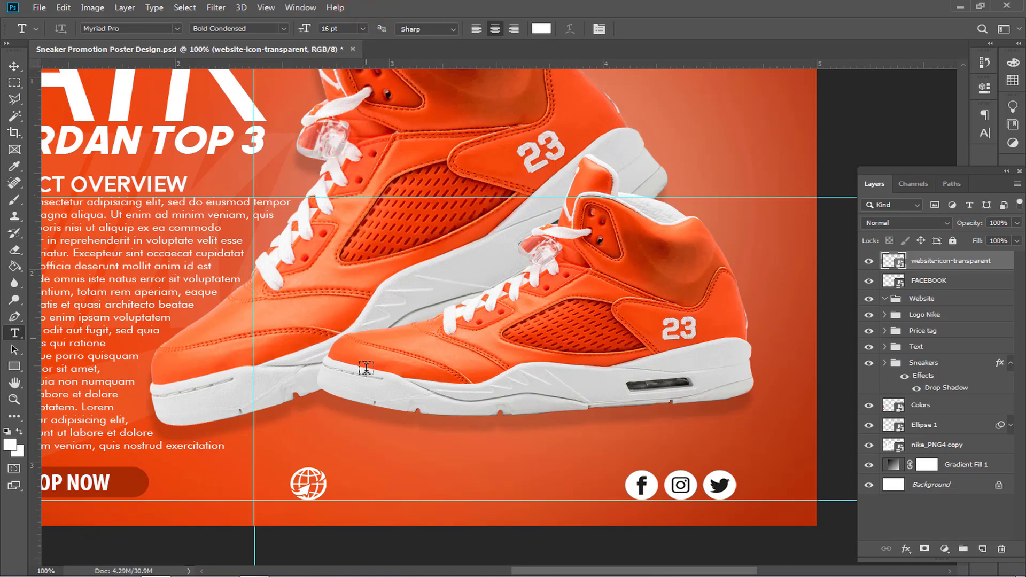
click(357, 452)
text(www)
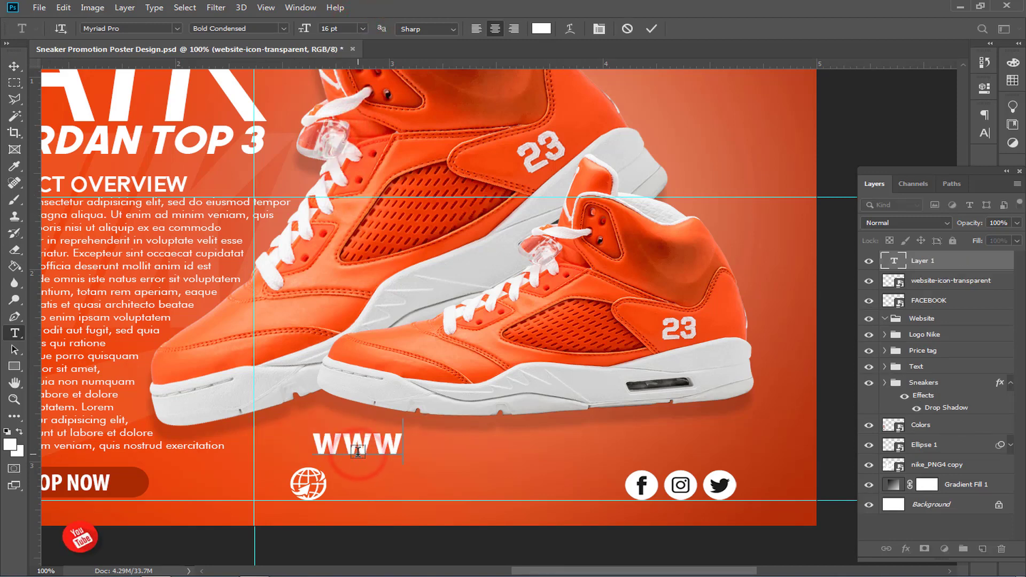
text(.yourwebsite.com)
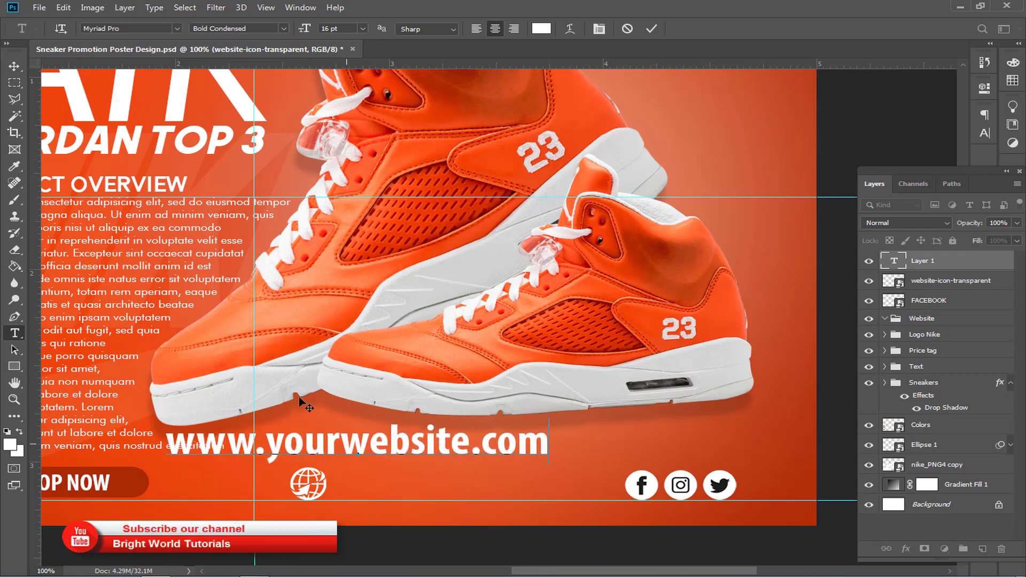
click(14, 66)
drag(394, 446, 439, 450)
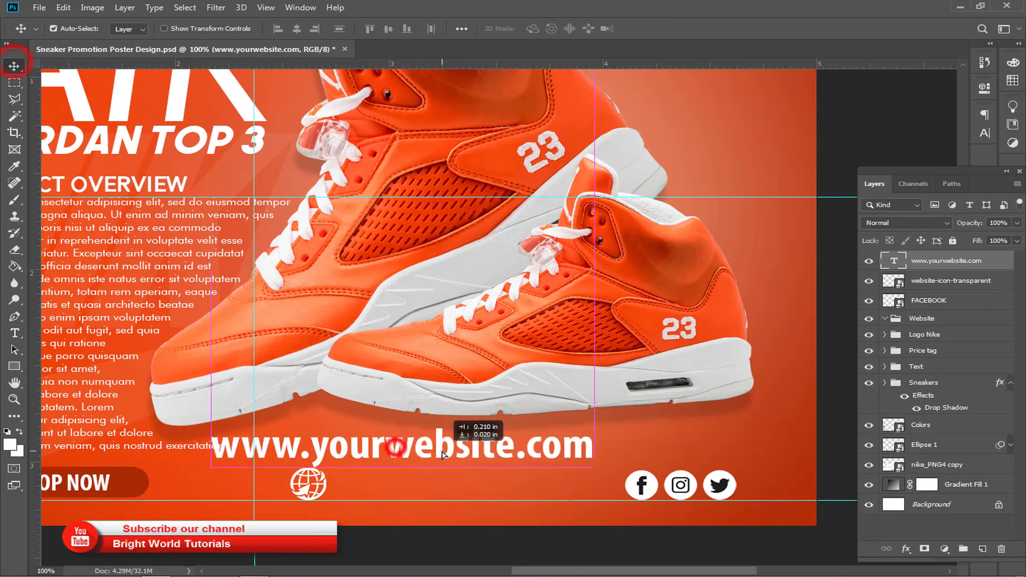
Set the website address font to Futura Bk BT in an italic style.
click(984, 134)
click(900, 134)
click(771, 183)
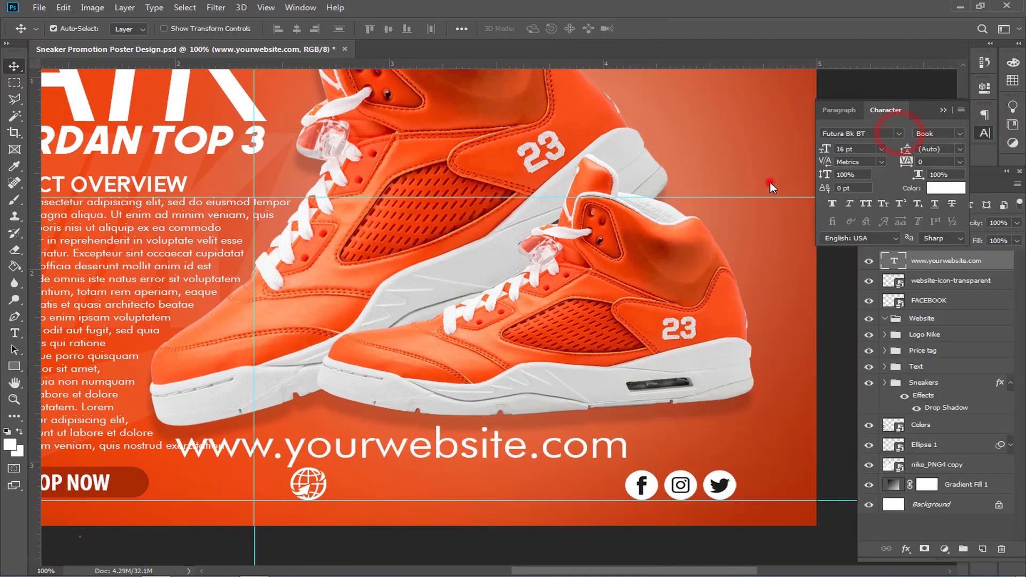
click(960, 133)
click(948, 153)
click(943, 110)
Scale down the website address and place it between the website icon and the social icons.
key(ctrl+t)
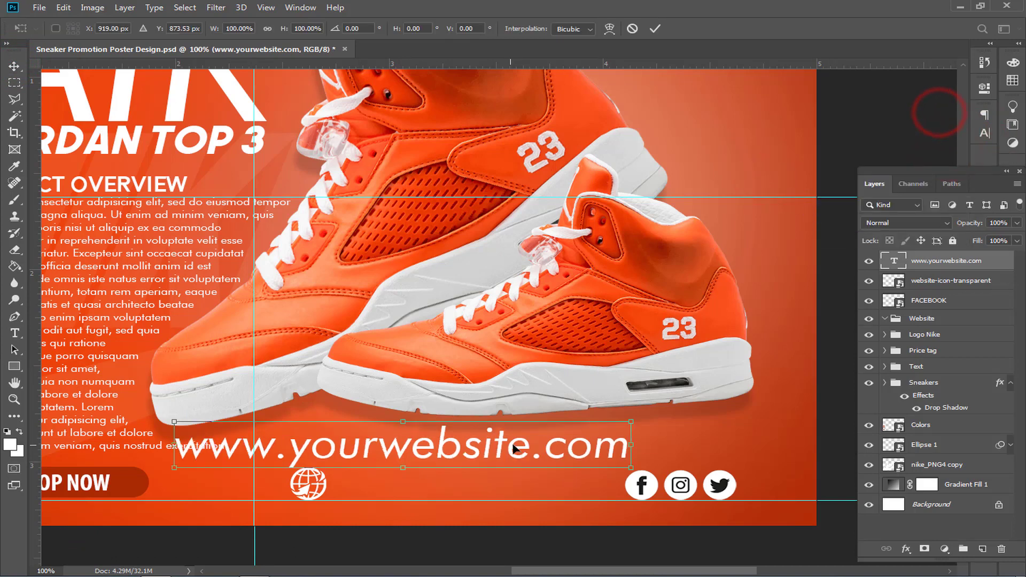
drag(631, 422, 529, 477)
drag(454, 447, 508, 484)
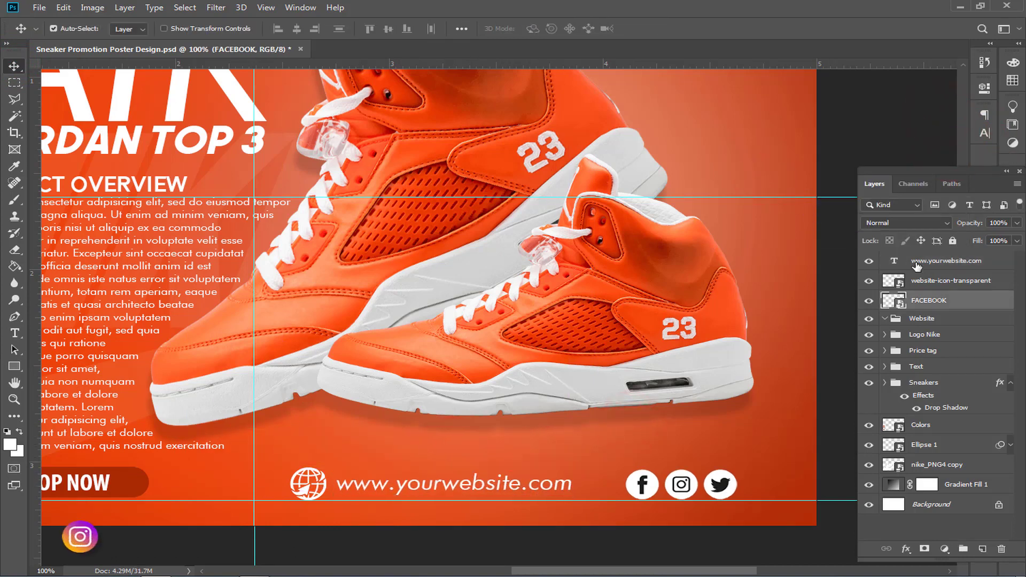
Move the website address, website icon and FACEBOOK layers into the Website group and collapse the group.
shift+click(917, 266)
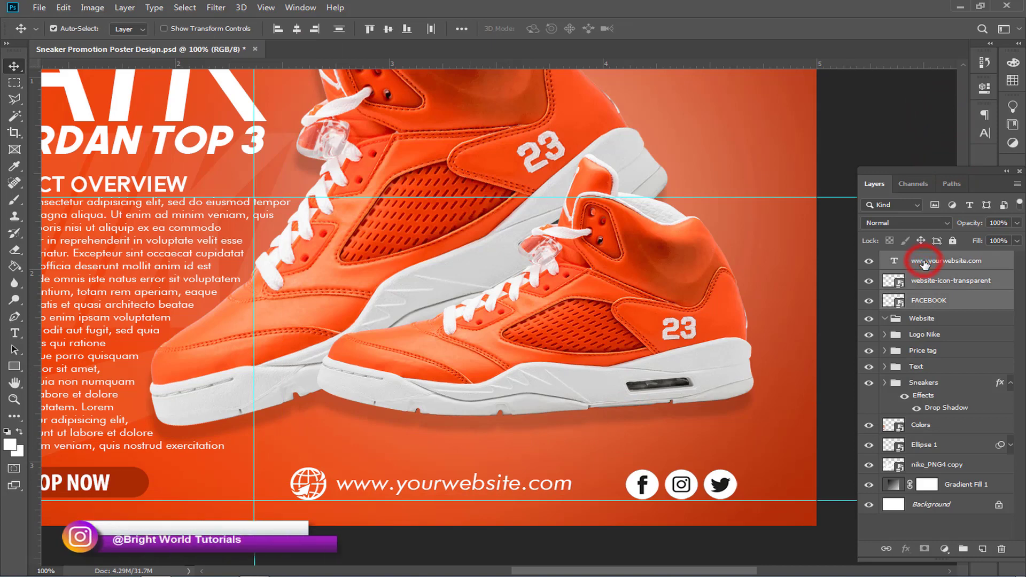
drag(930, 301, 926, 321)
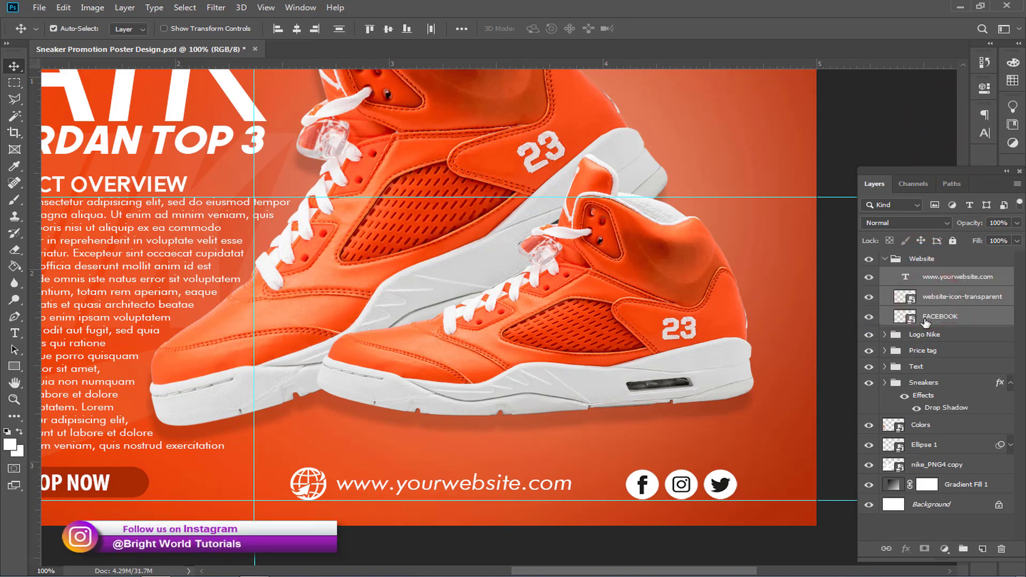
click(885, 259)
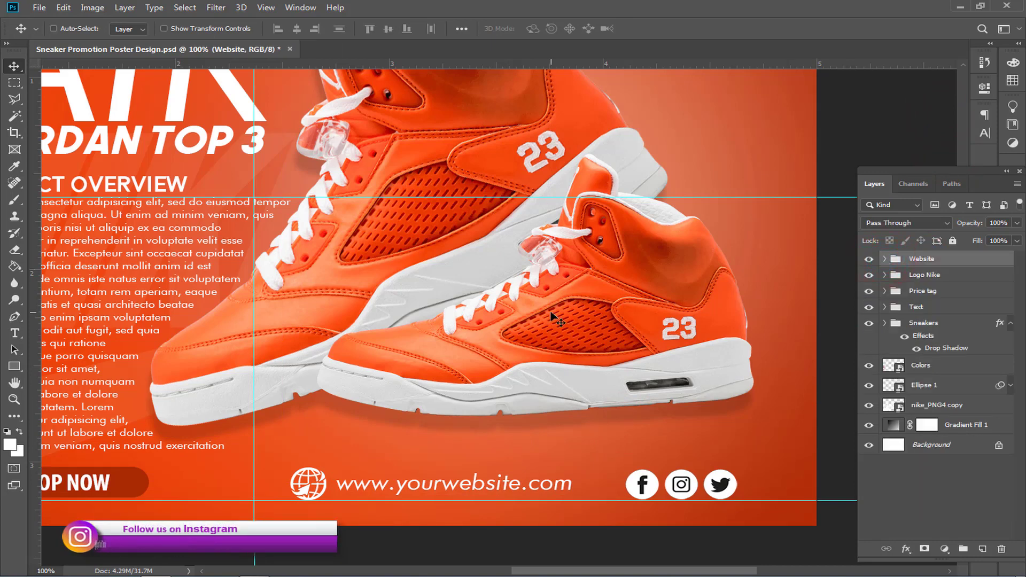
Save the document and hide the guides with the whole poster in view.
key(ctrl+0)
key(ctrl+minus)
key(ctrl+minus)
key(ctrl+s)
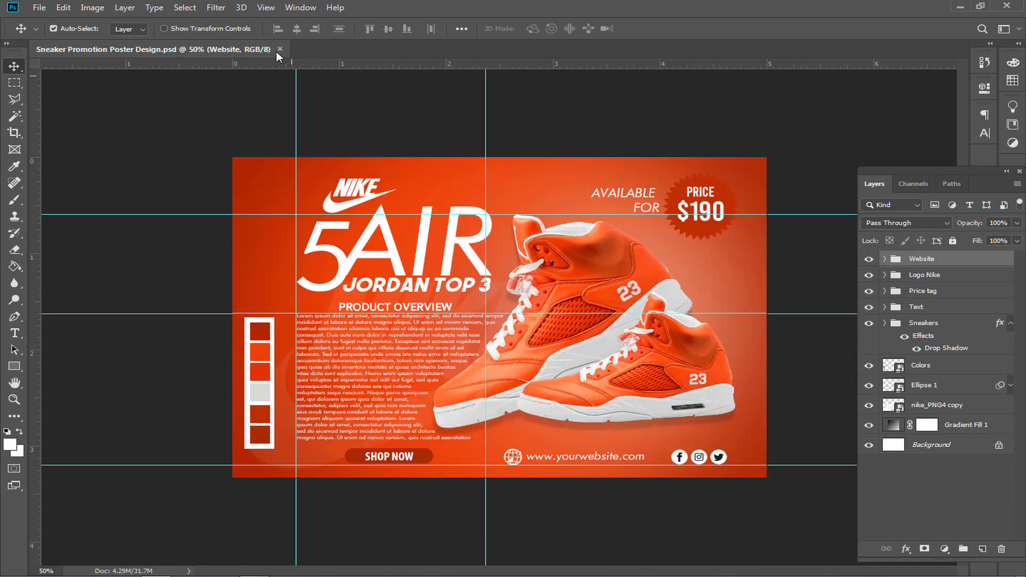
click(266, 7)
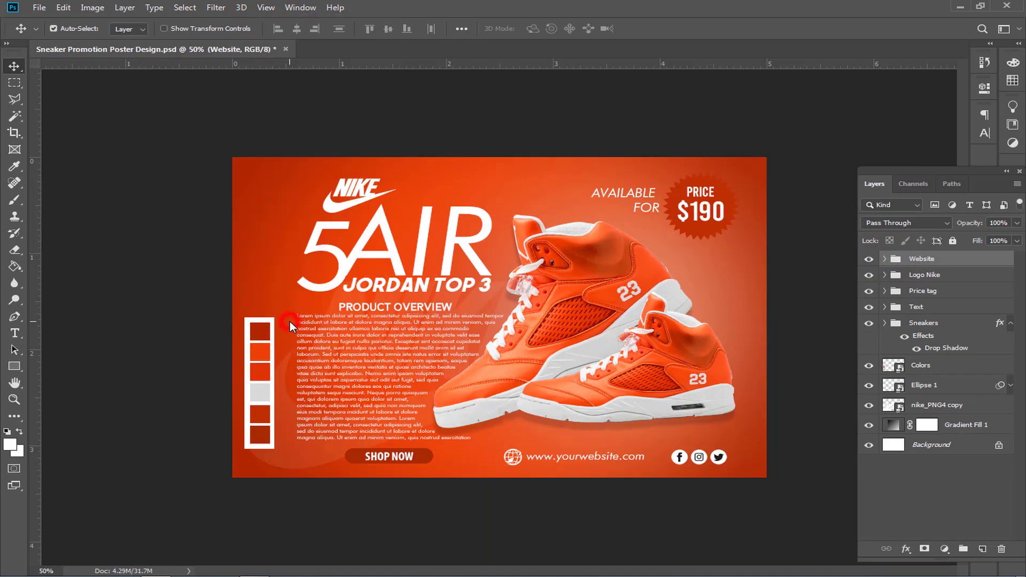
Delete the Colors swatch strip from the poster.
click(292, 321)
click(267, 368)
key(Delete)
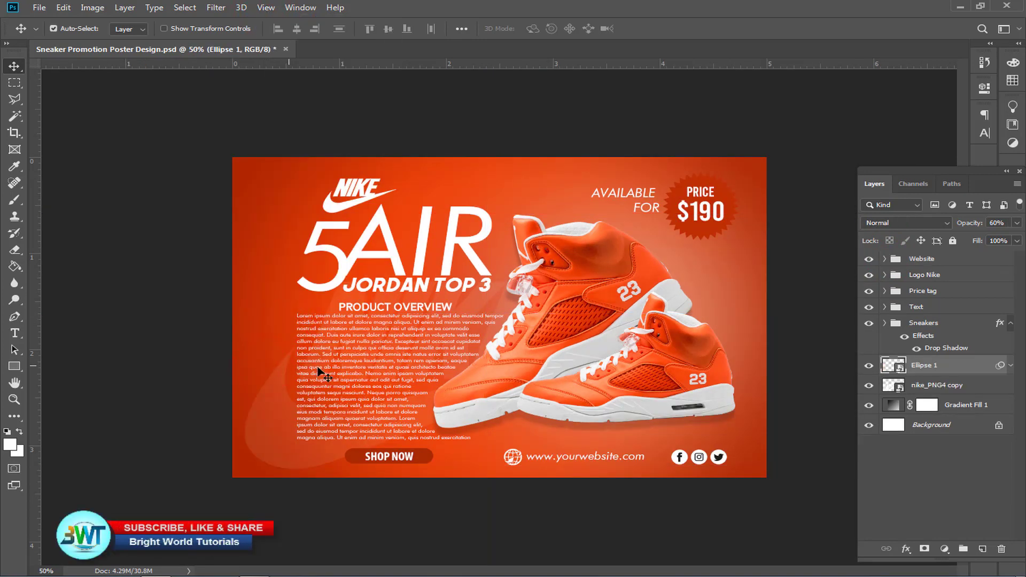
Shift the Website, Logo Nike, Price tag, Text and Sneakers groups together slightly left, keeping Ellipse 1 and nike_PNG4 copy in place.
click(930, 386)
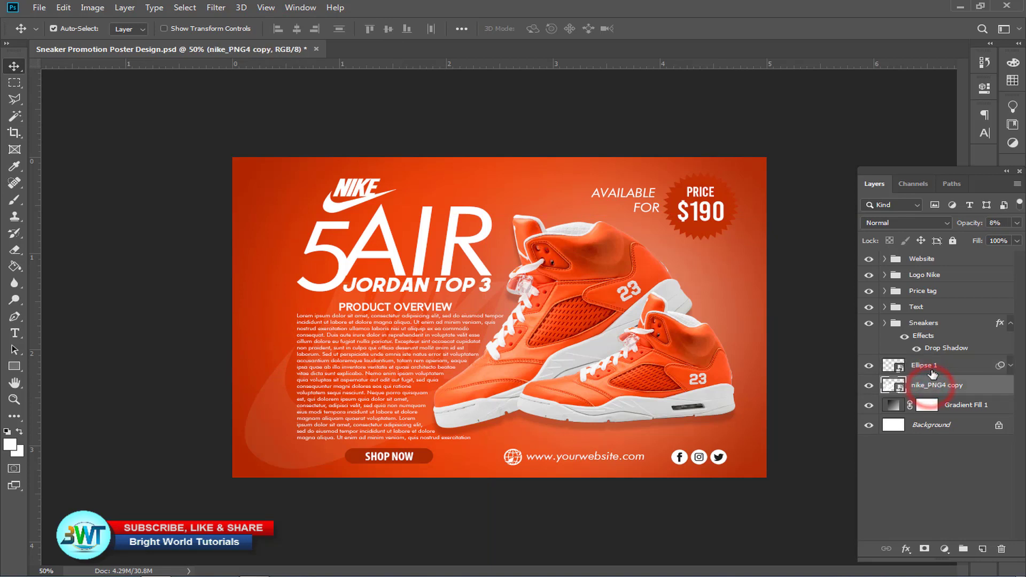
shift+click(924, 259)
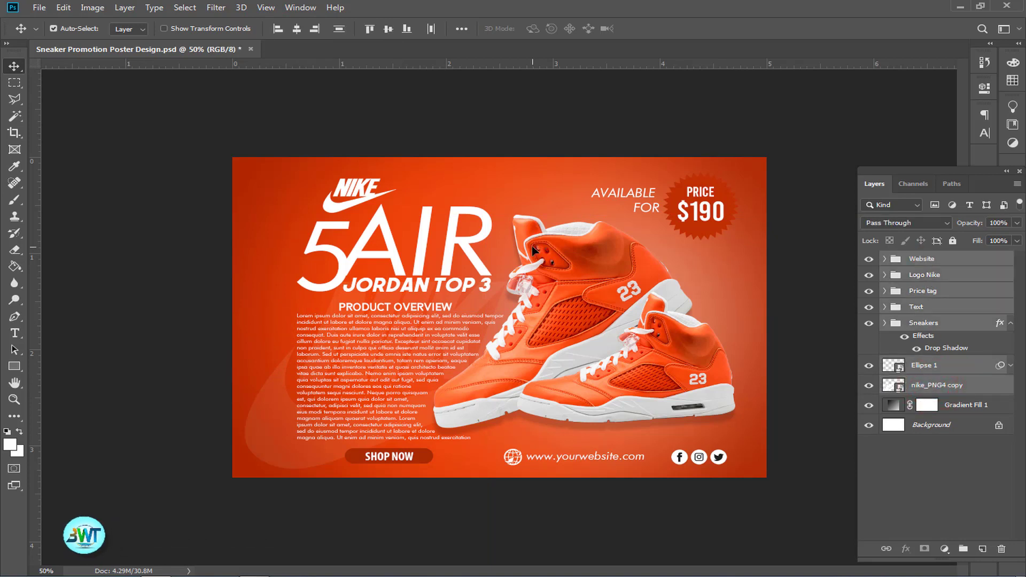
drag(537, 250, 533, 249)
key(ctrl+z)
ctrl+click(926, 366)
ctrl+click(929, 385)
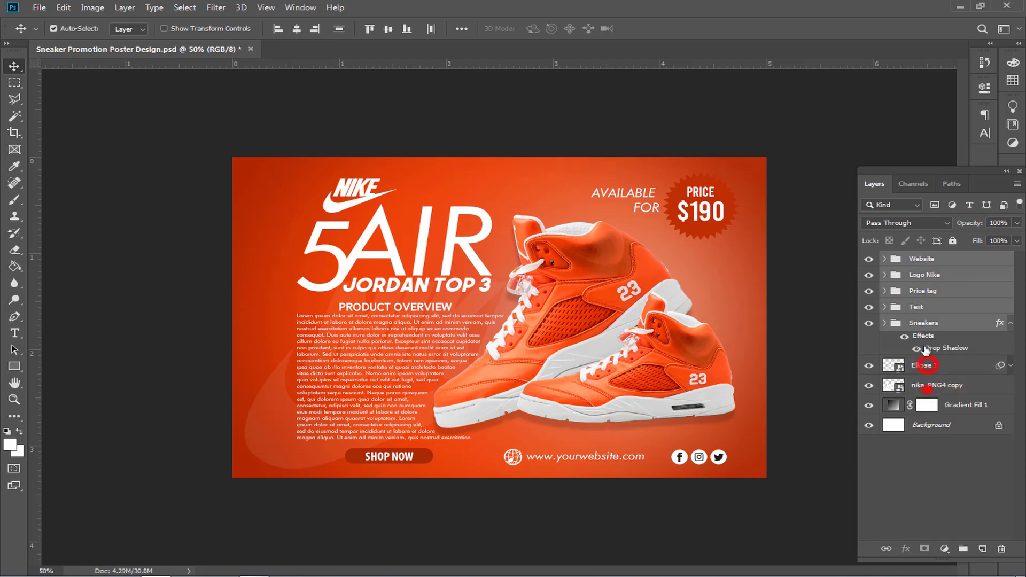
key(shift+Left)
key(shift+Left)
key(shift+Left)
key(shift+Left)
key(shift+Left)
key(shift+Left)
Deselect all layers and save the document with the whole poster fitted in view.
click(827, 320)
key(ctrl+0)
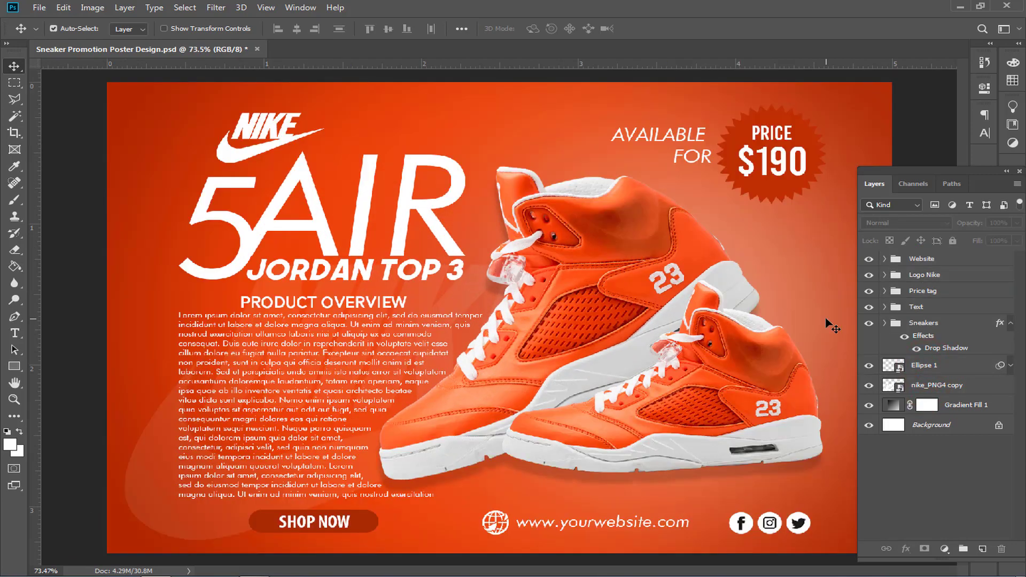
key(ctrl+s)
Put away the layer list and examine the finished poster's details at 100% and as a whole.
key(ctrl+1)
scroll(827, 320, up, 3)
scroll(827, 320, down, 2)
click(1006, 171)
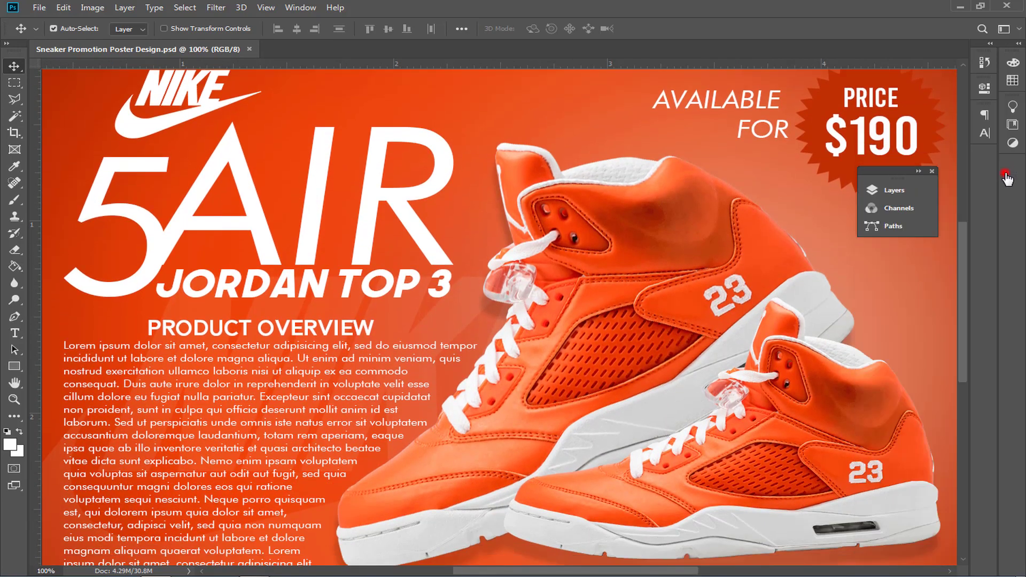
click(930, 171)
drag(962, 239, 963, 300)
drag(632, 571, 665, 571)
drag(963, 415, 963, 327)
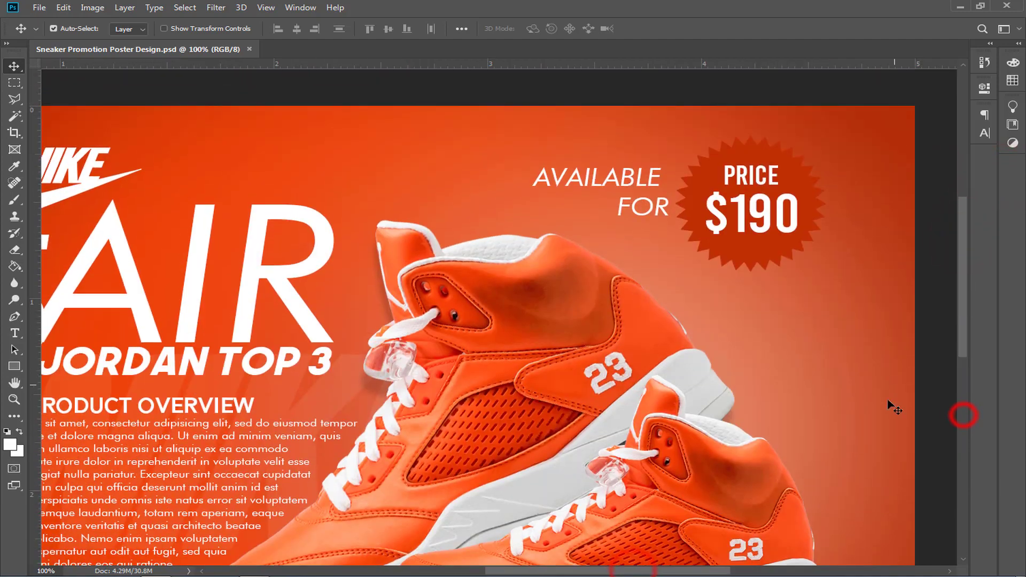
drag(723, 572, 663, 572)
drag(961, 323, 962, 394)
key(ctrl+0)
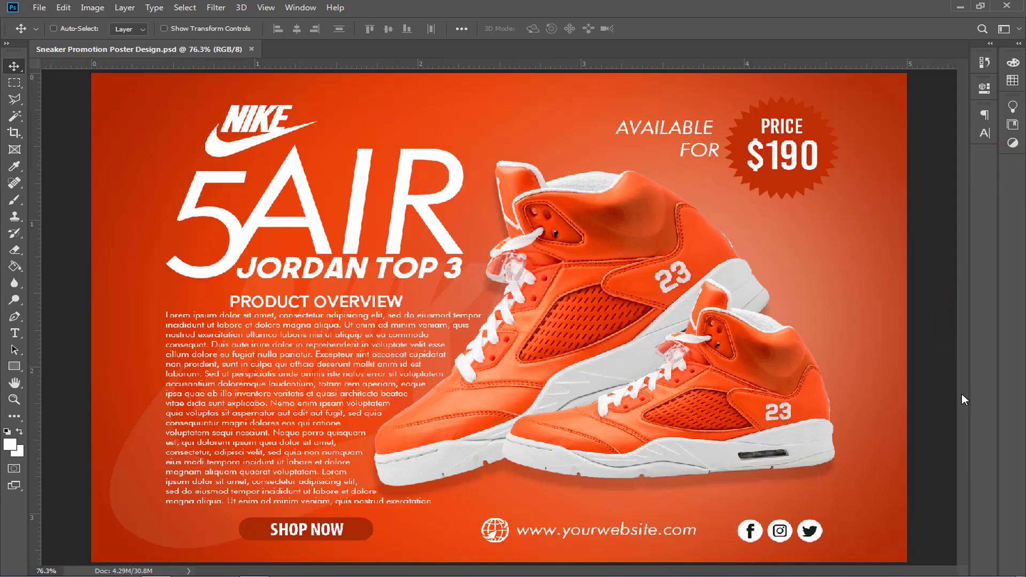